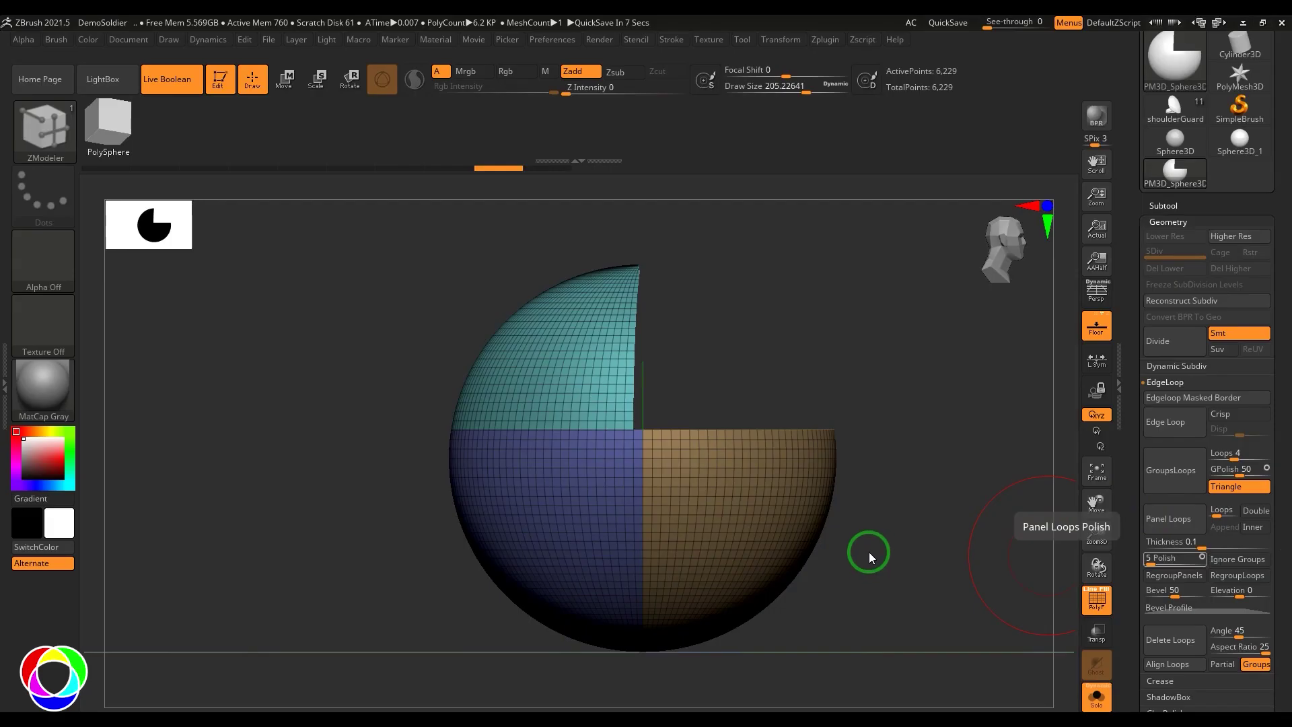
Step: Try Panel Loops on the cut sphere's three polygroups with thickness 0.1, polish 5 and bevel 50
left_click_drag(925, 545, 939, 523)
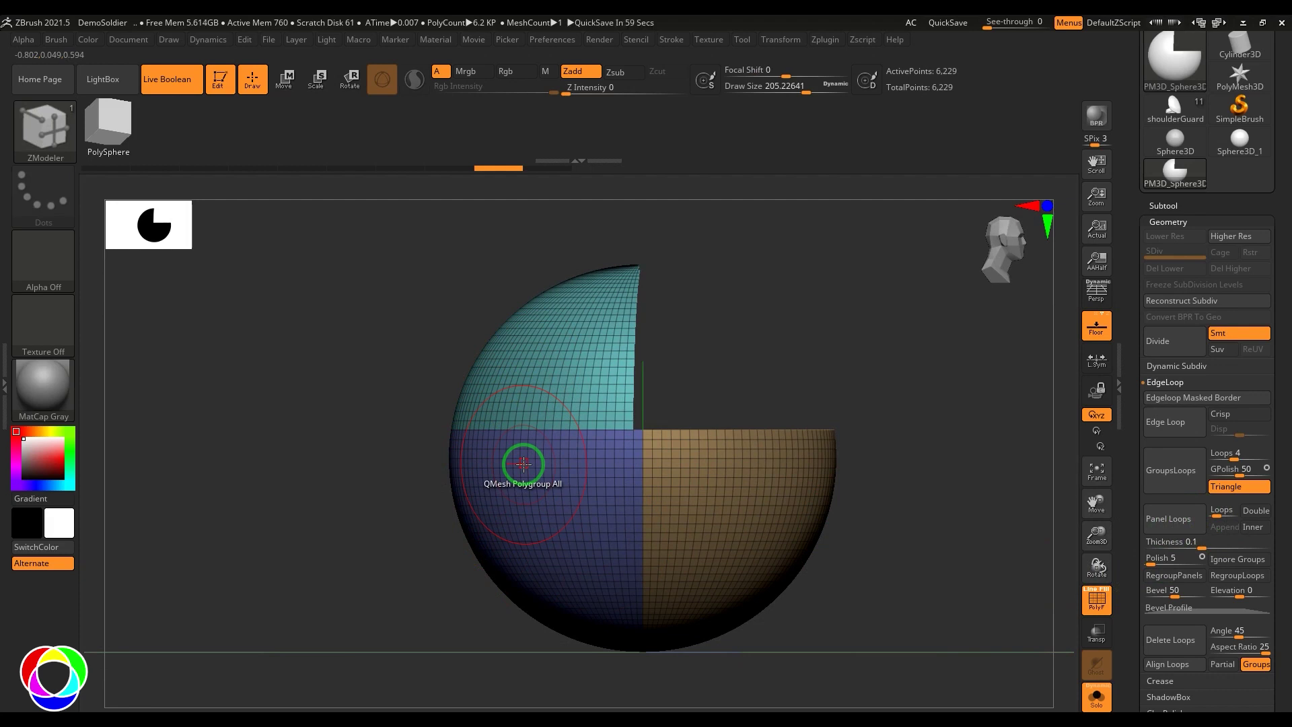
left_click_drag(798, 596, 962, 565)
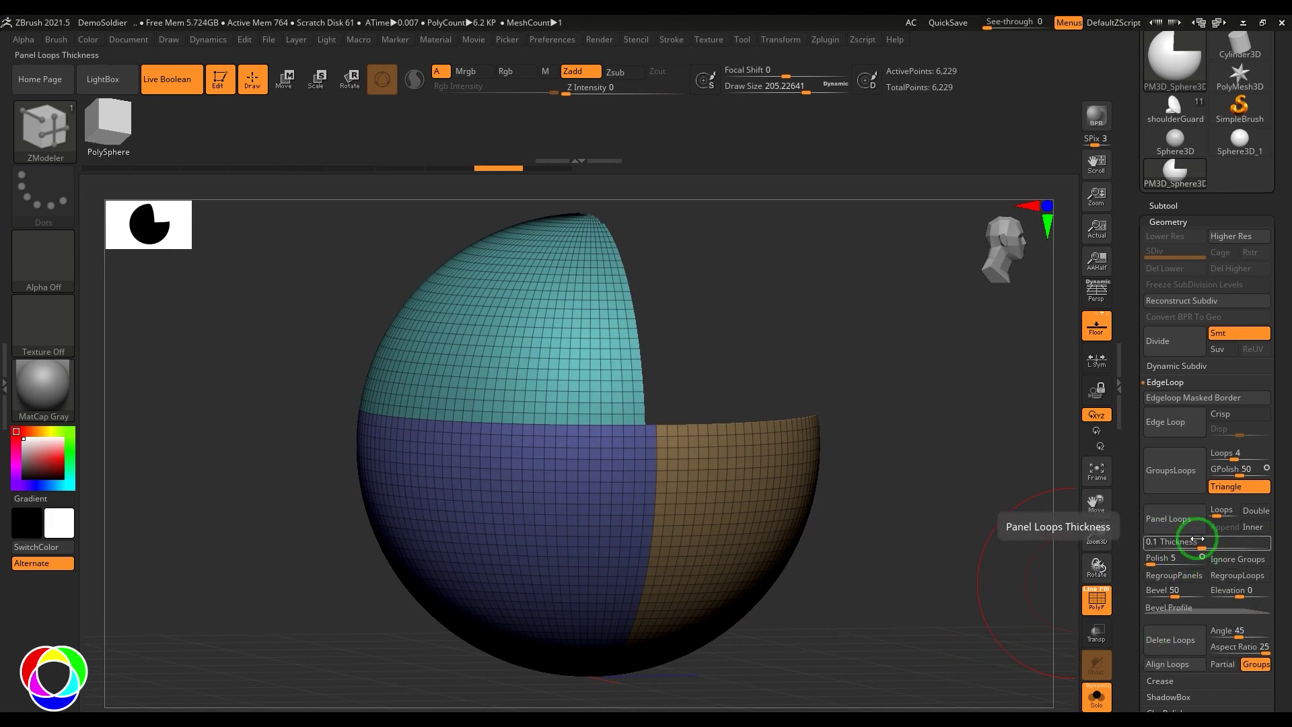
left_click_drag(888, 569, 927, 564)
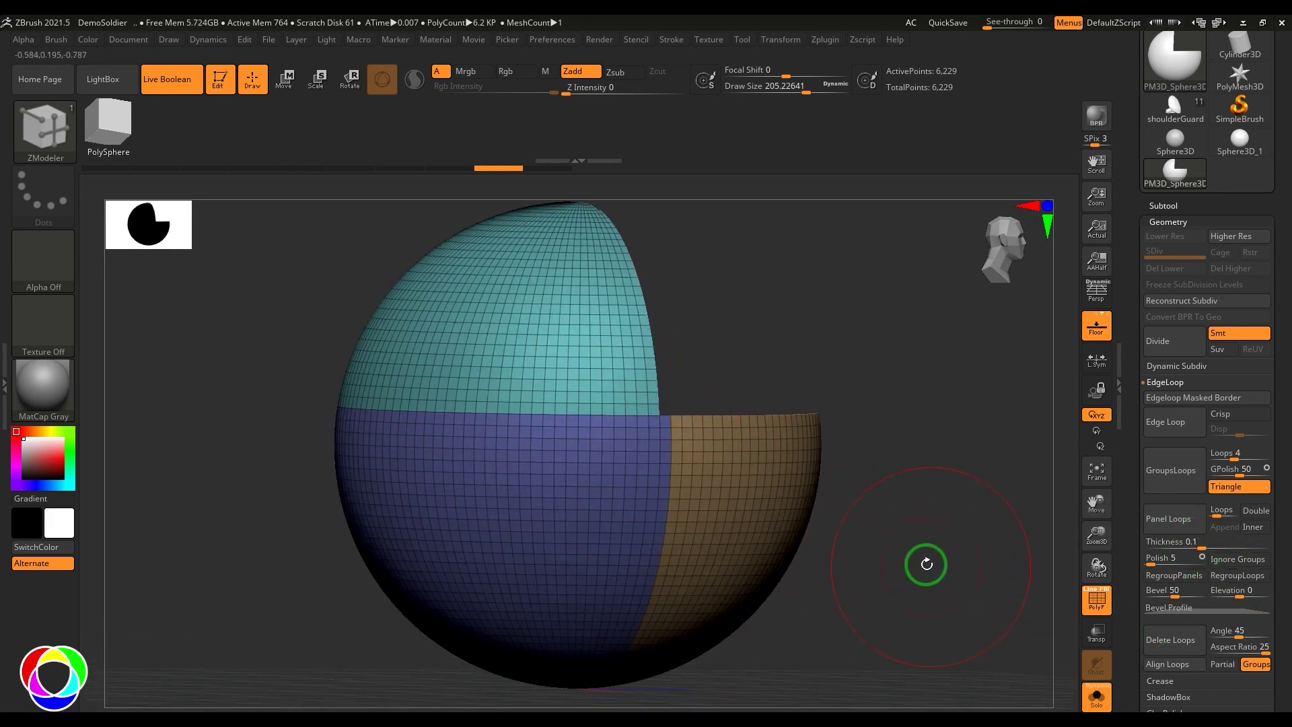
left_click(1159, 529)
mouse_move(946, 617)
left_mouse_down()
mouse_move(911, 608)
mouse_move(966, 614)
mouse_move(956, 605)
left_mouse_up()
left_click_drag(762, 408, 424, 487)
key("ctrl+z")
left_click_drag(825, 395, 911, 335, "shift")
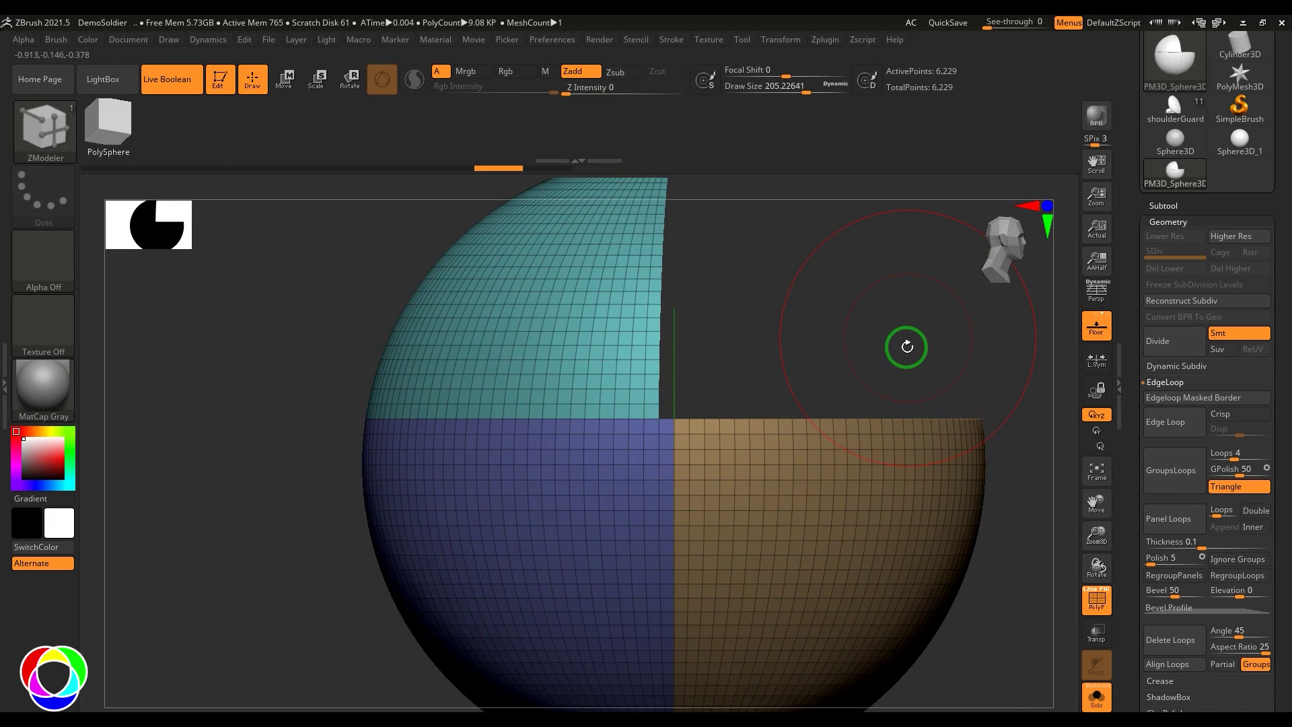
Step: Reduce the Panel Loops count to 1 and try the panels on the sphere, inspecting their single-segment edges
left_click(1223, 511)
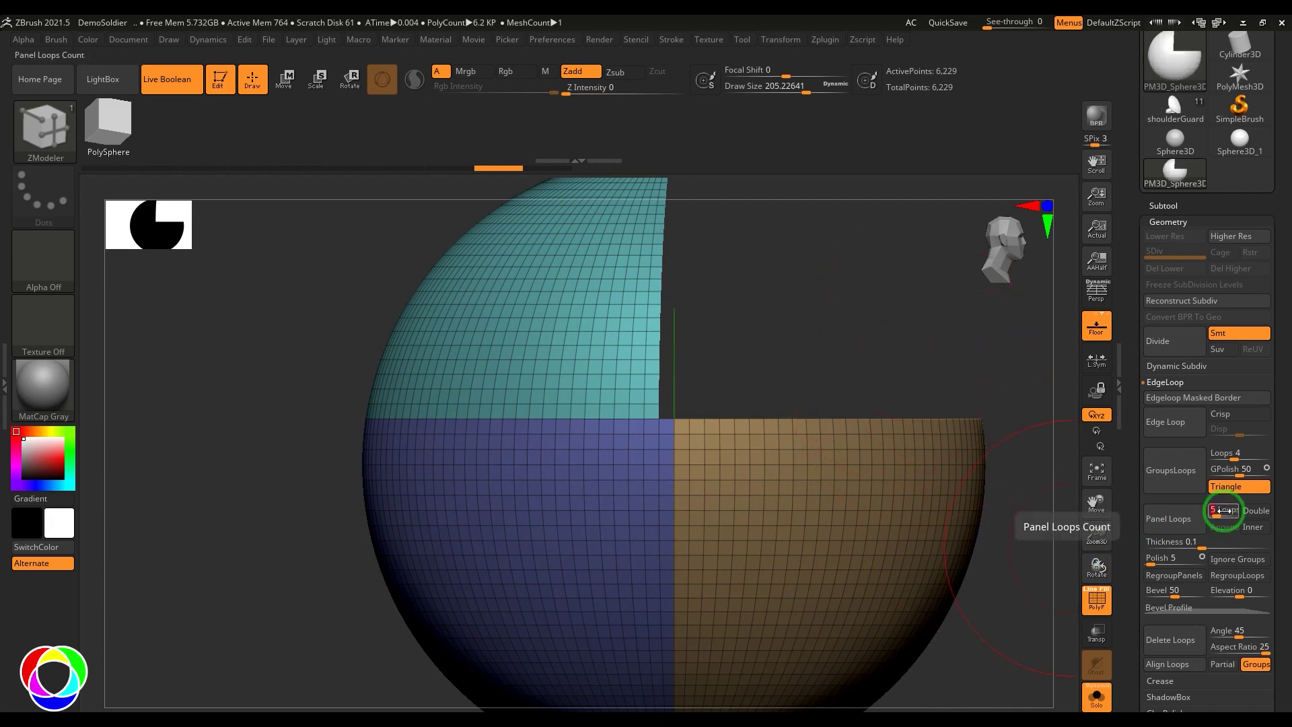
left_click(1168, 519)
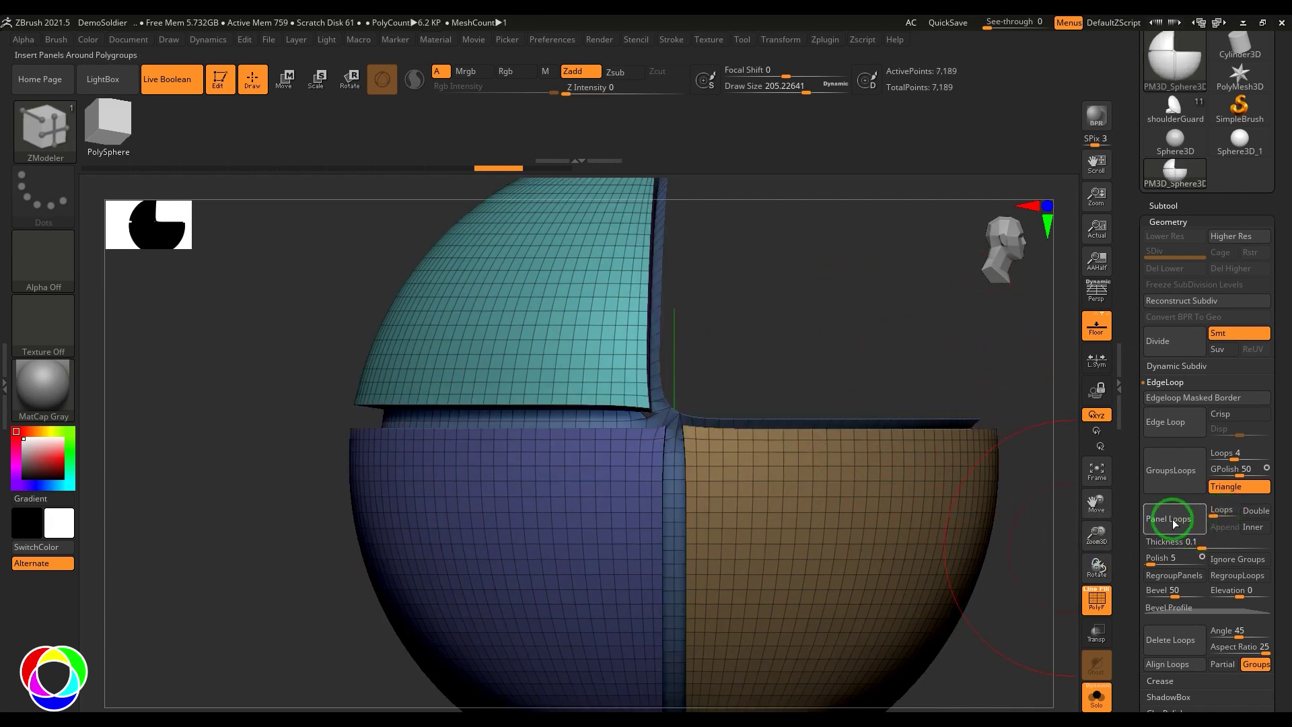
right_click_drag(900, 423, 646, 536)
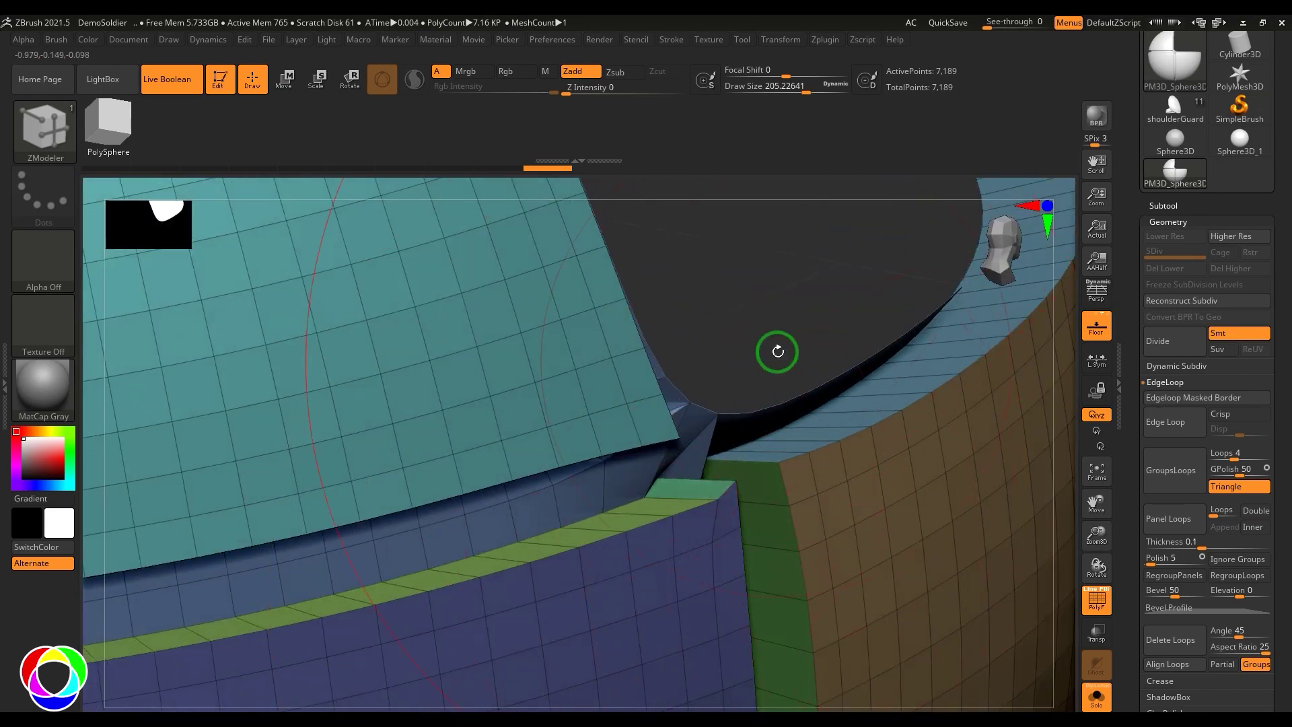
right_click_drag(776, 352, 678, 317)
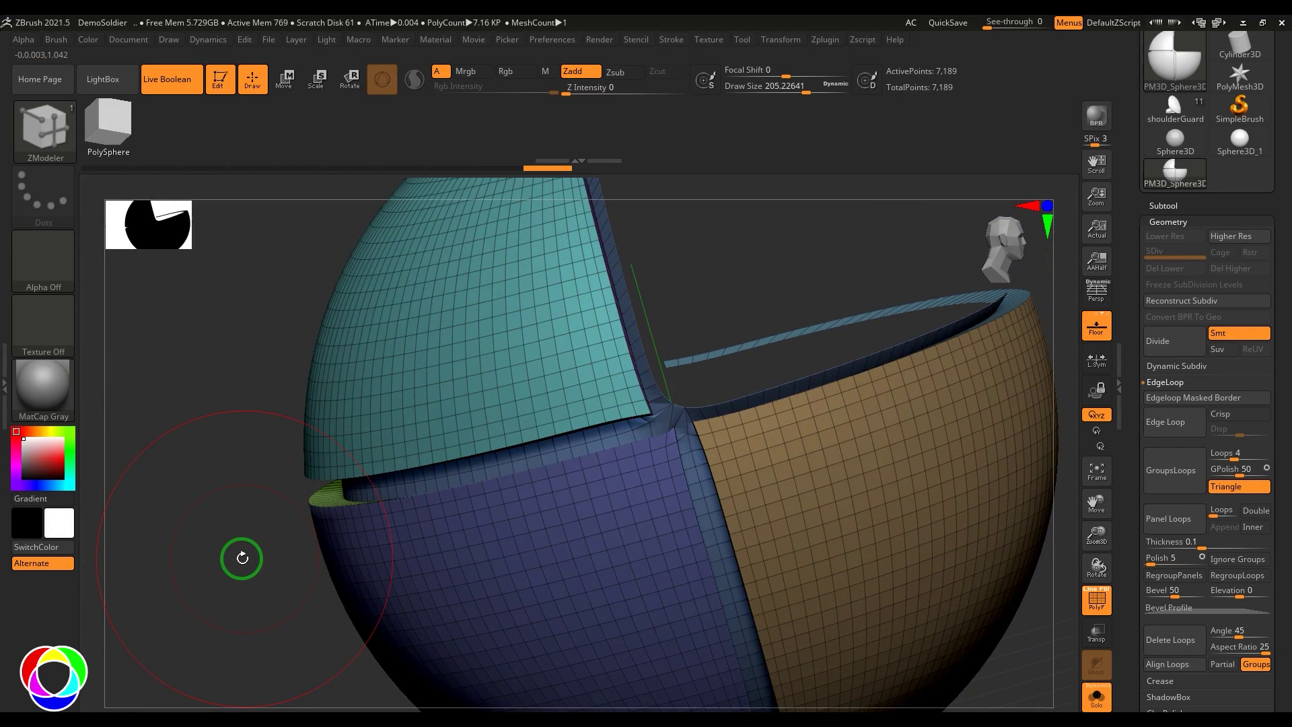
key("ctrl+z")
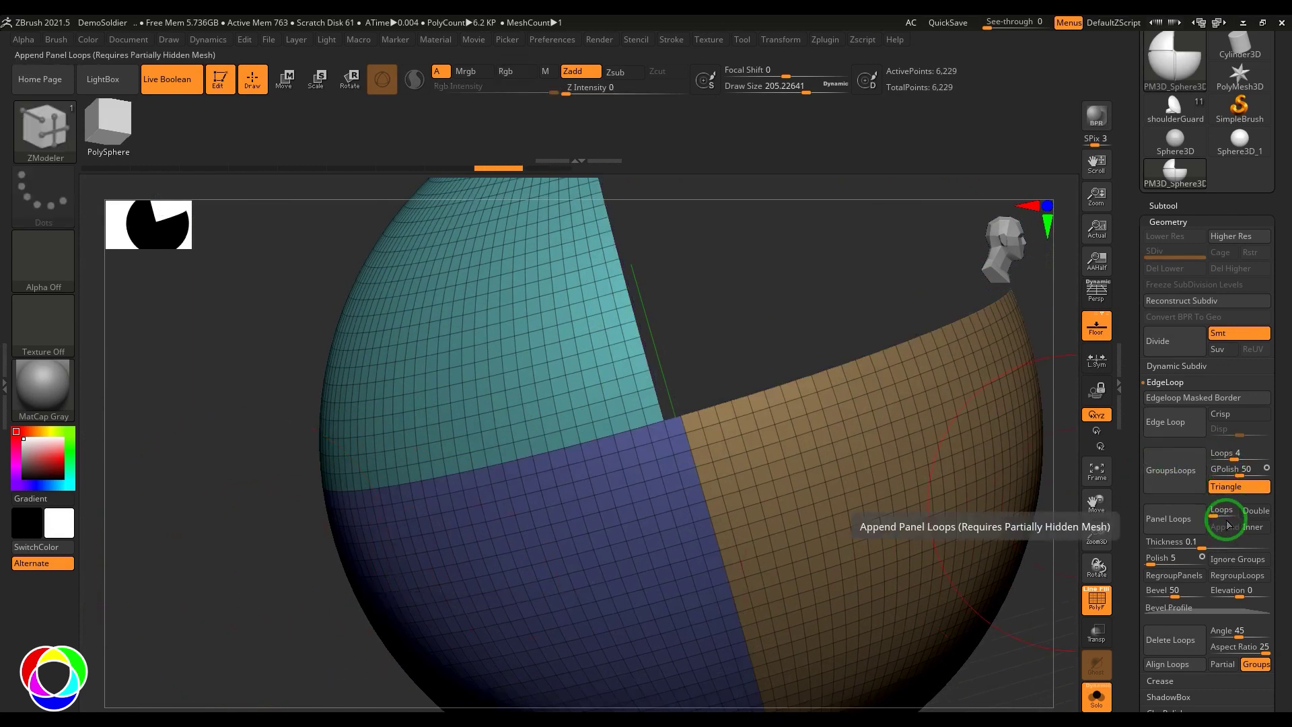
Step: Try Panel Loops on the sphere's polygroups with 2 loops and again with 3 loops, comparing the panel edges
left_click(1174, 519)
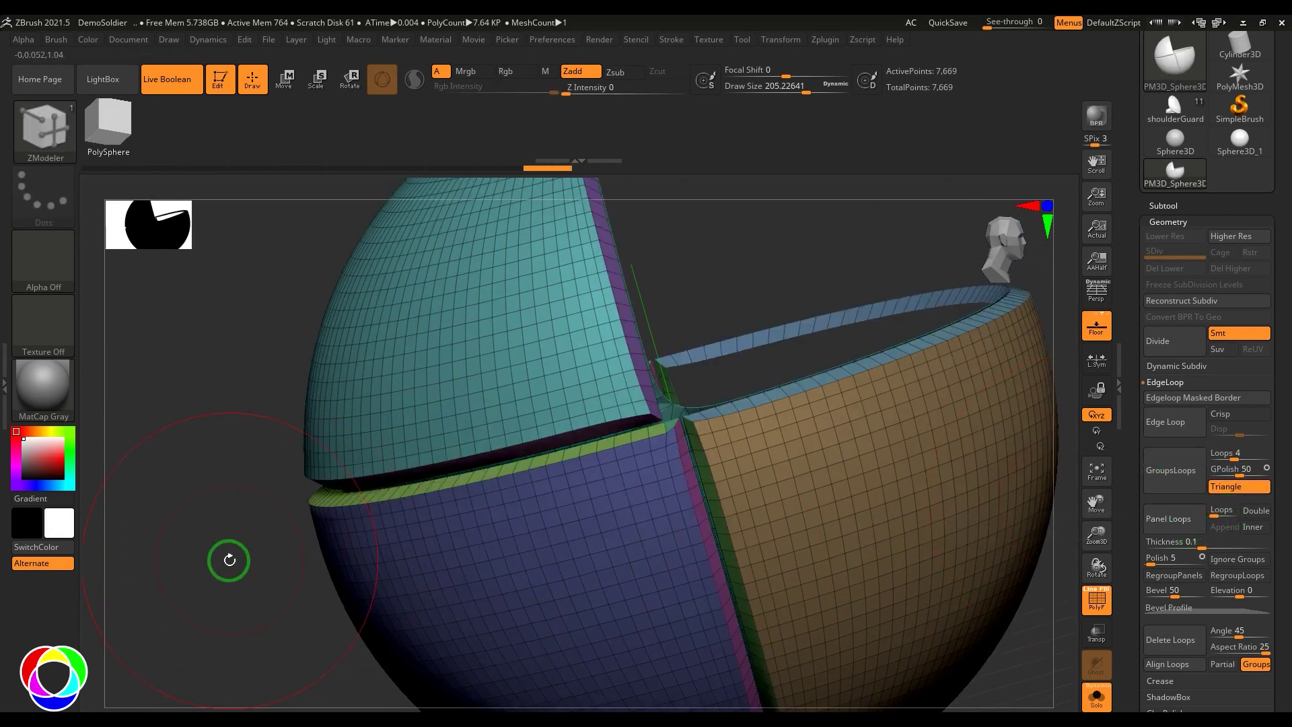
right_click_drag(224, 556, 637, 430)
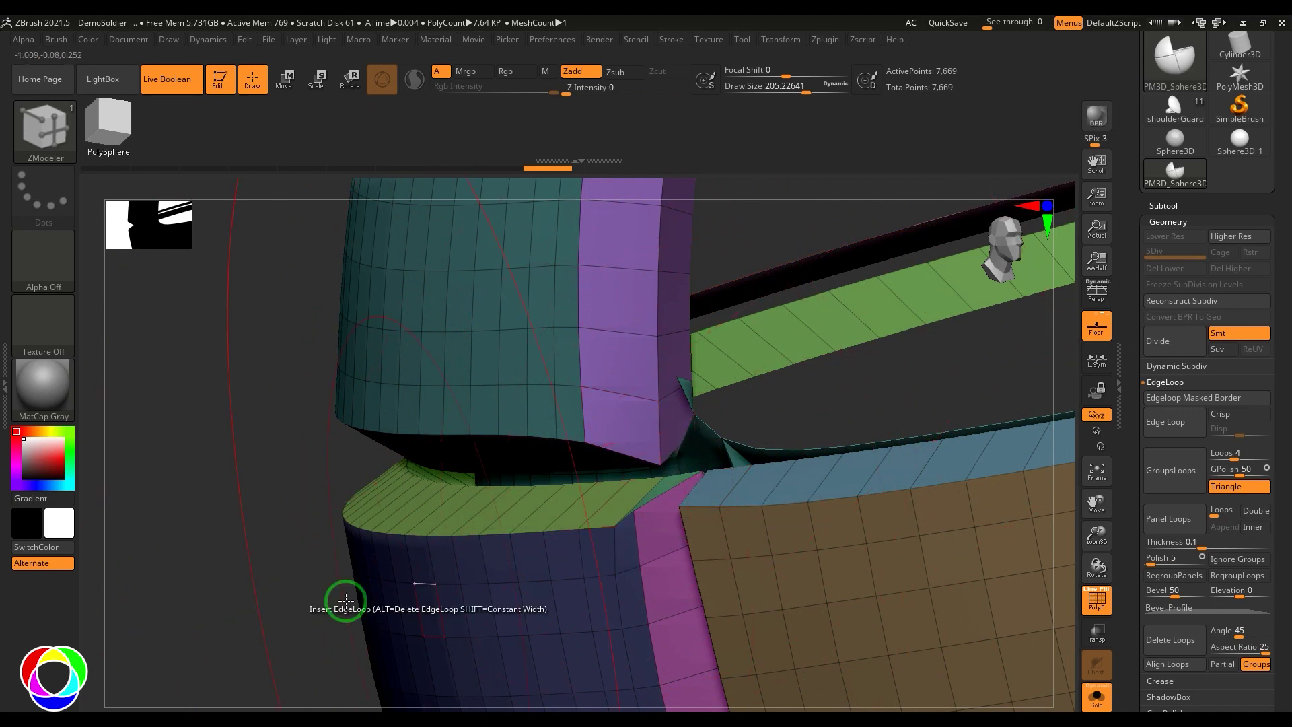
key("ctrl+z")
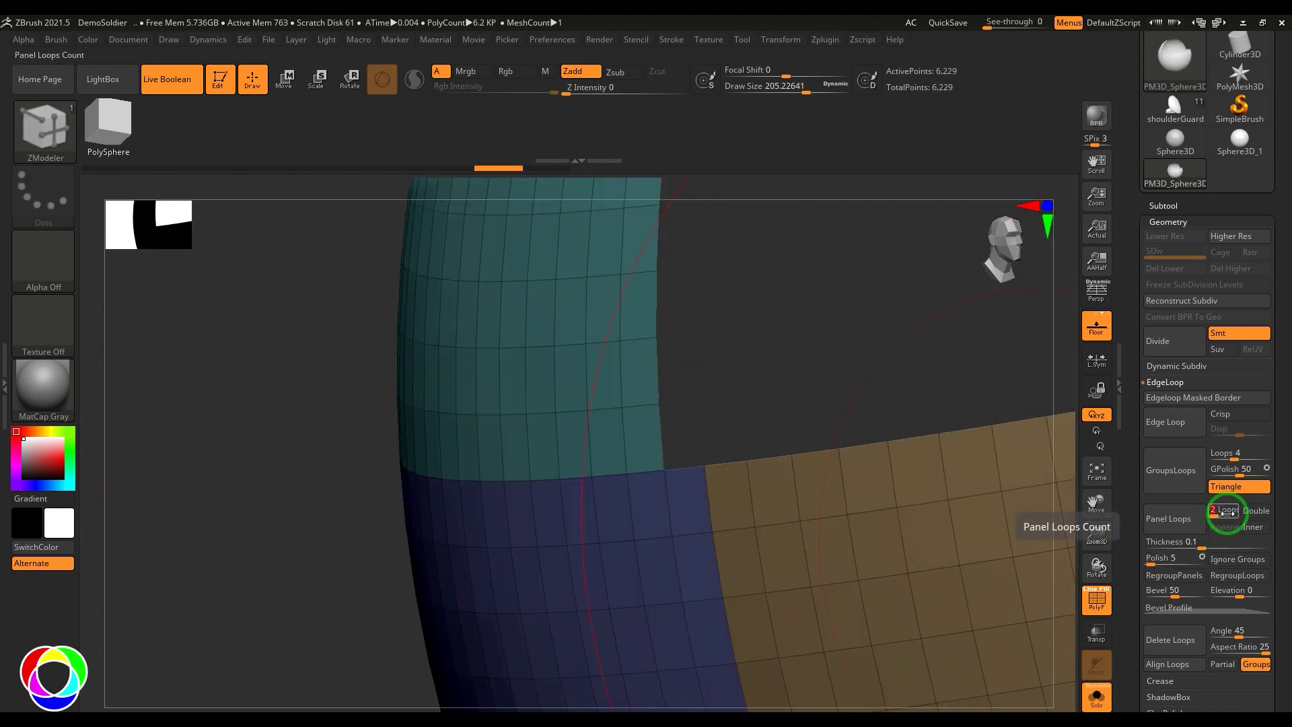
left_click(1168, 518)
right_click_drag(369, 533, 179, 495)
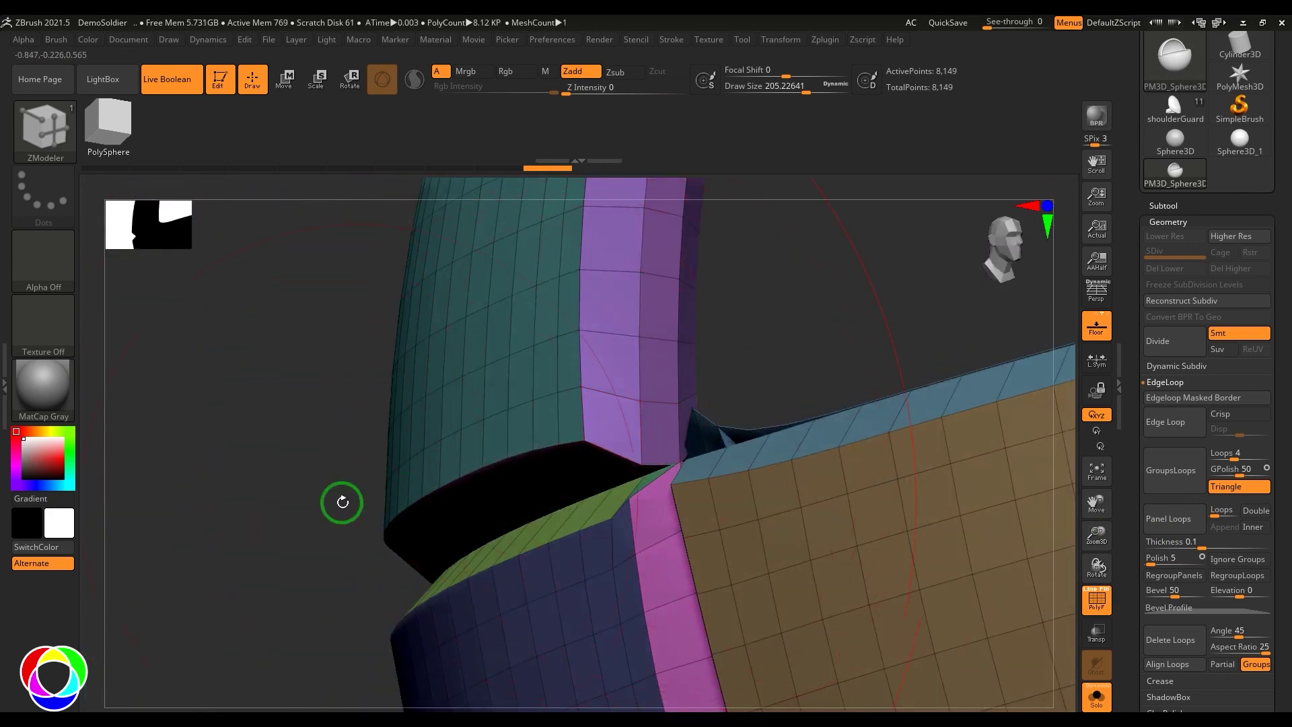
right_click_drag(343, 502, 423, 490)
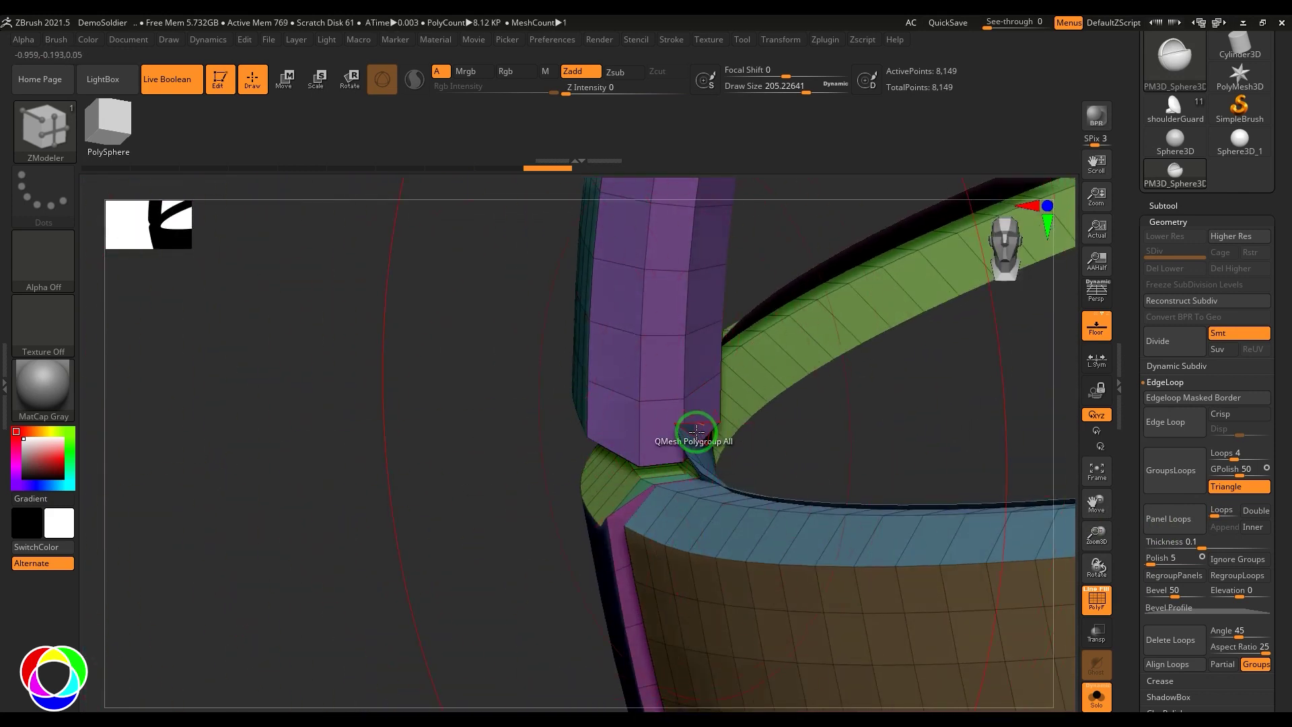
key("ctrl+z")
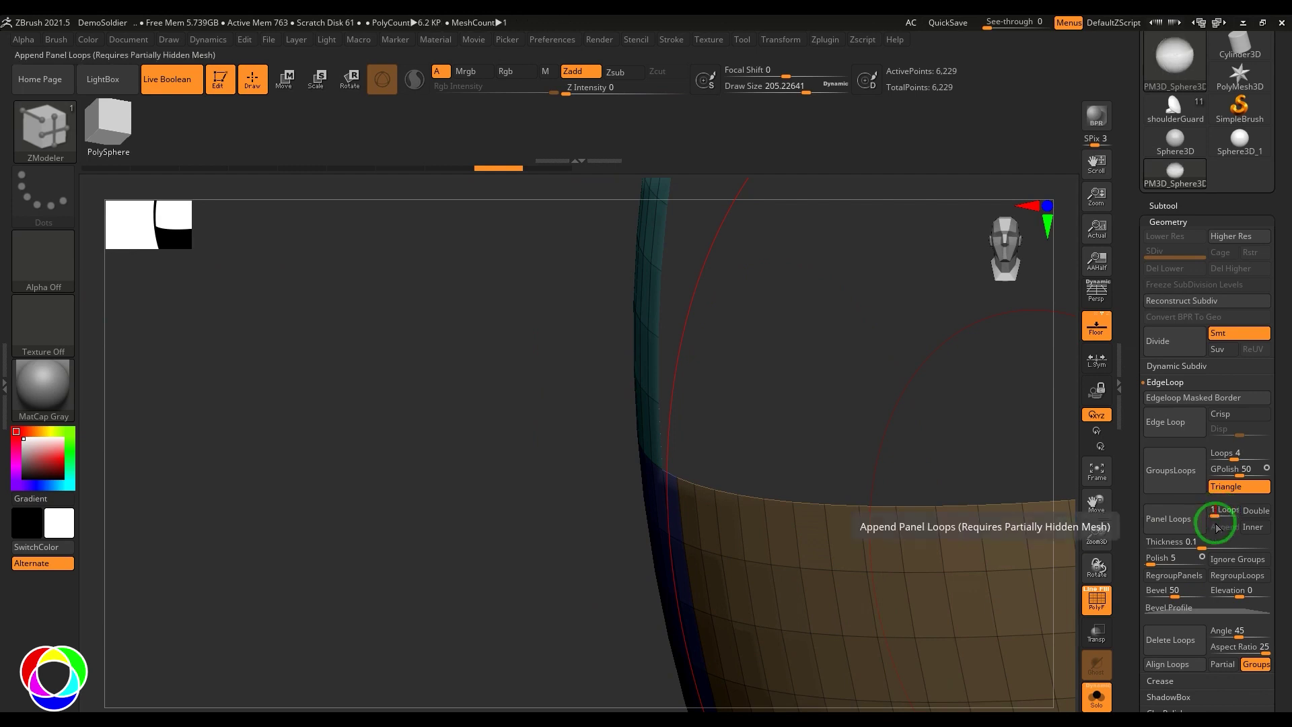
Step: Compare Panel Loops on the sphere with 1 loop against 5 loops, undoing each result
left_click(1170, 518)
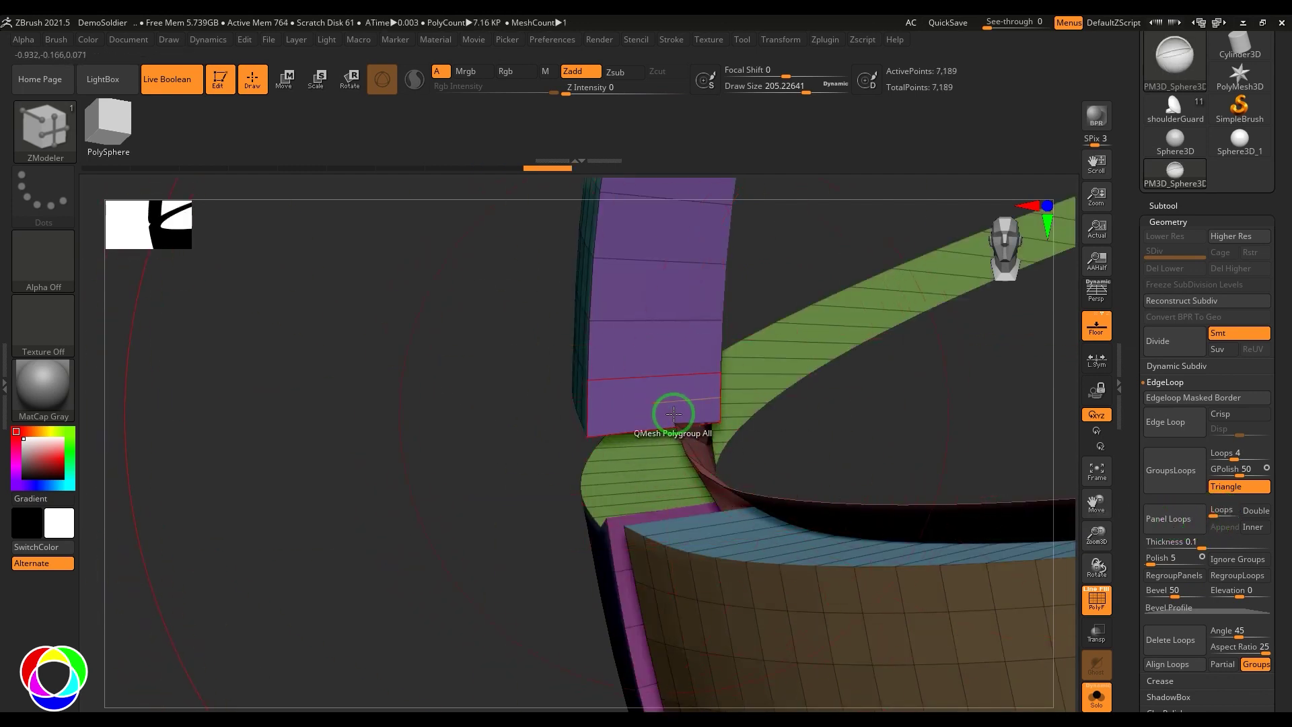
key("ctrl+z")
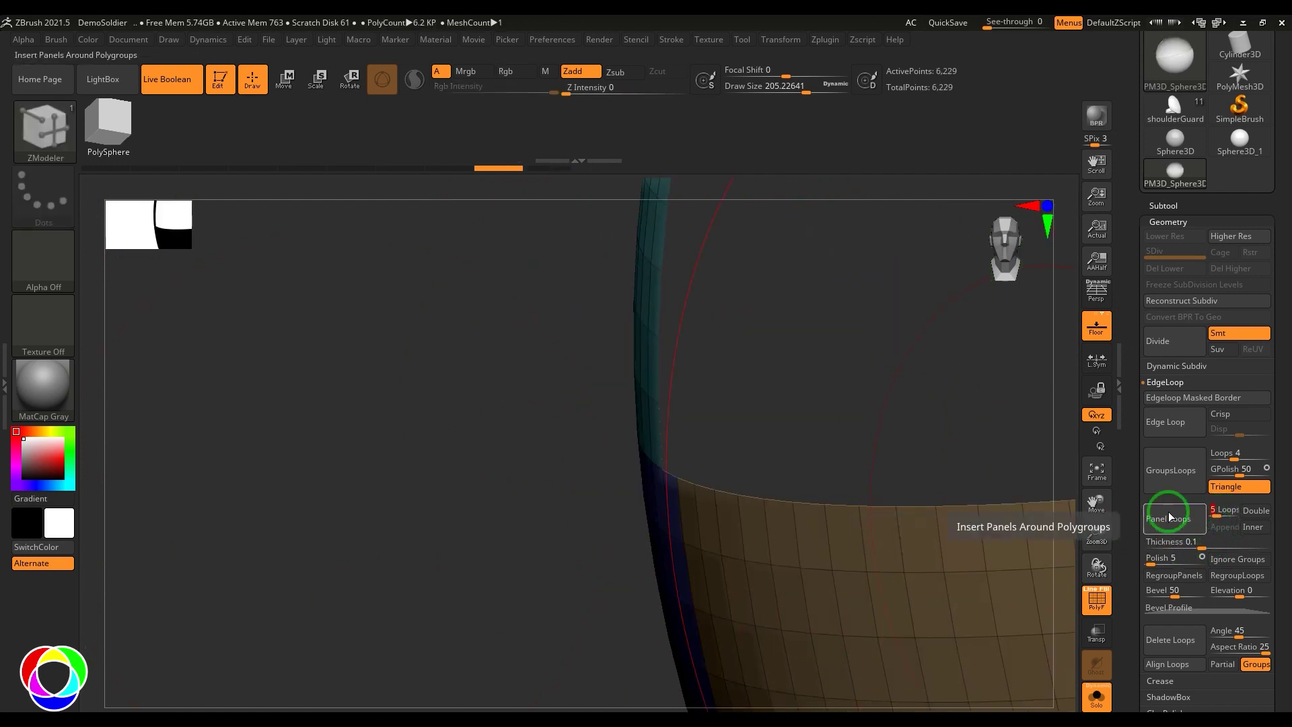
left_click(1169, 516)
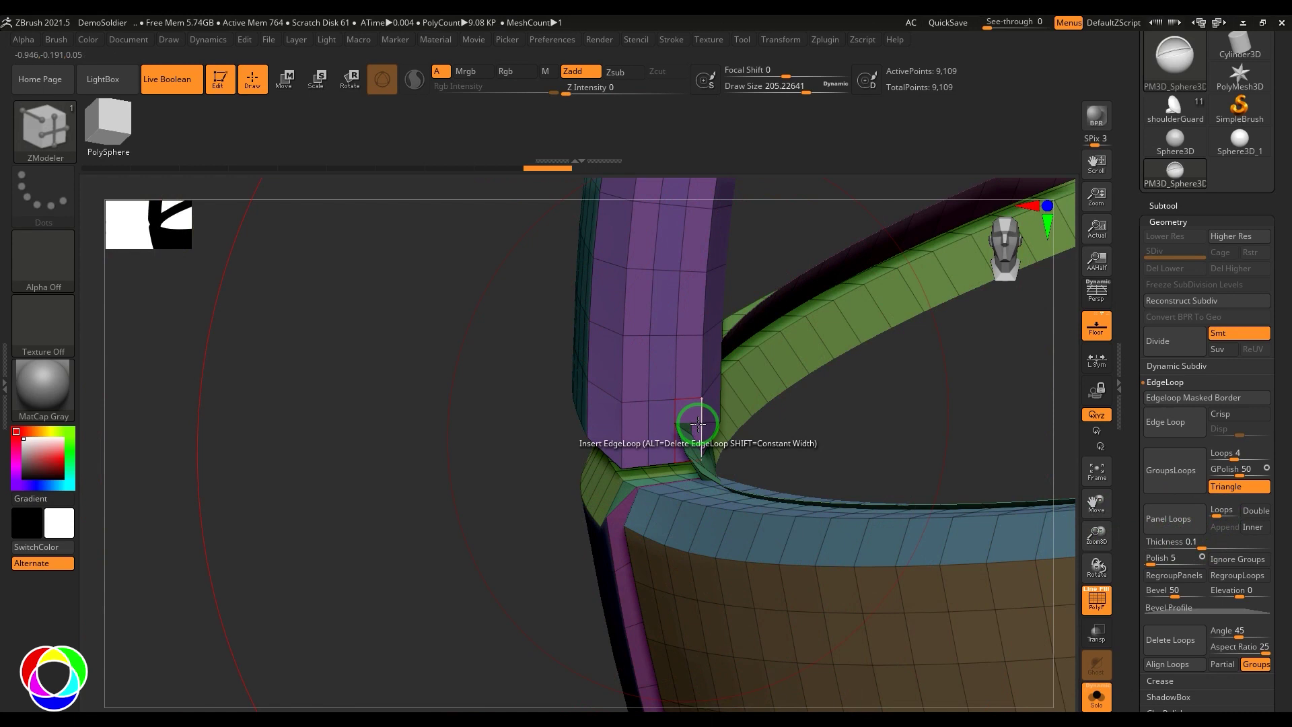
mouse_move(446, 531)
left_mouse_down()
mouse_move(549, 473)
mouse_move(515, 520)
mouse_move(444, 522)
left_mouse_up()
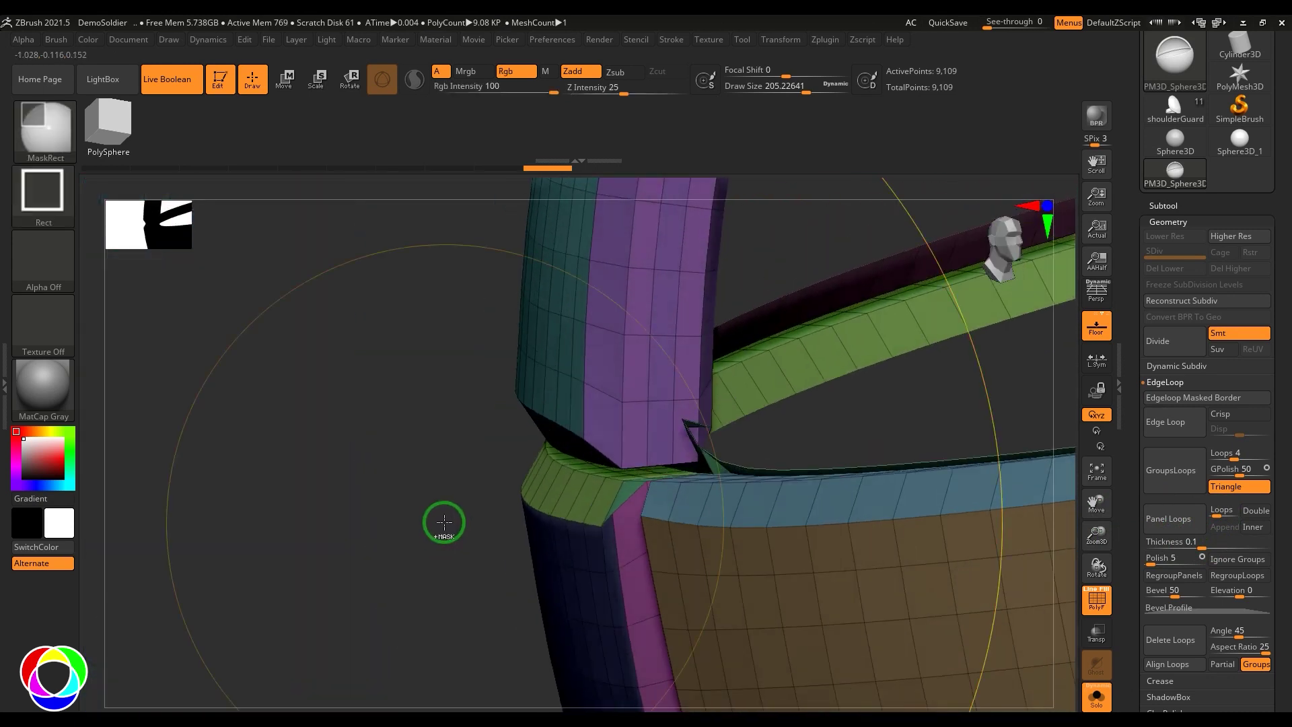
key("ctrl+z")
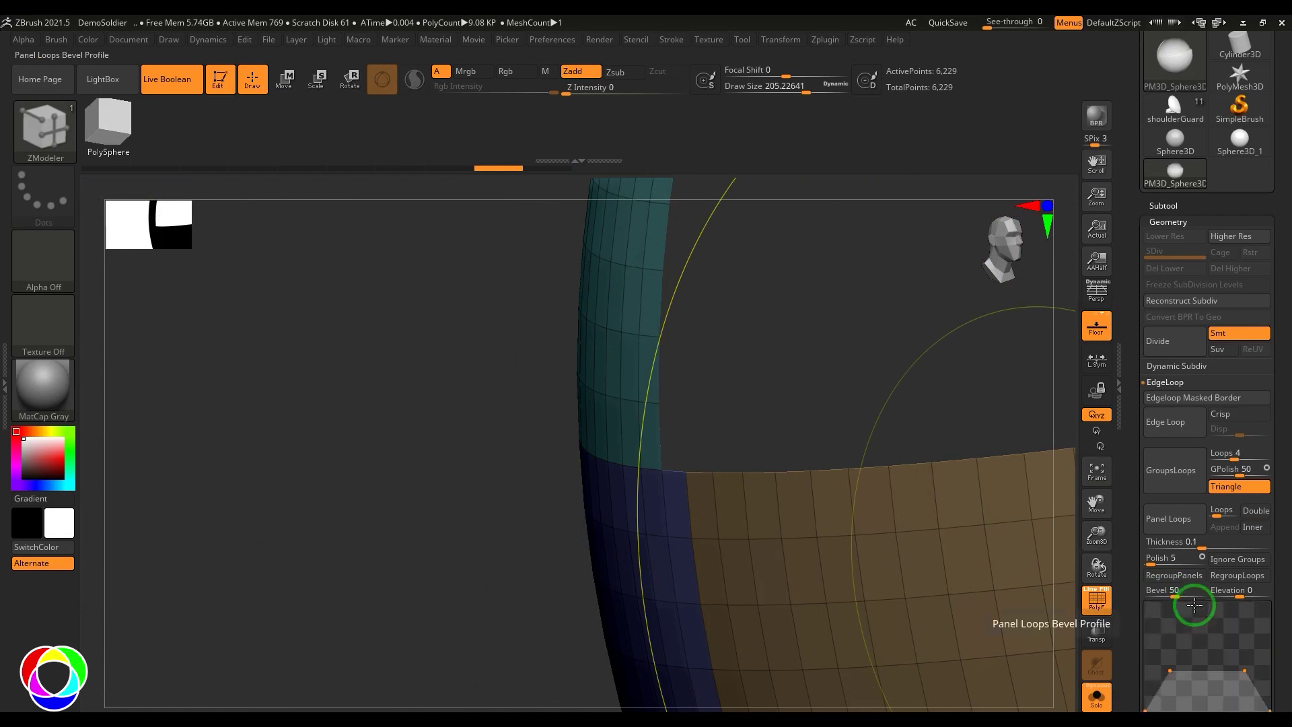
Step: Try Panel Loops with a bevel profile that has a point pulled down in the middle to form a groove
left_click(1267, 609)
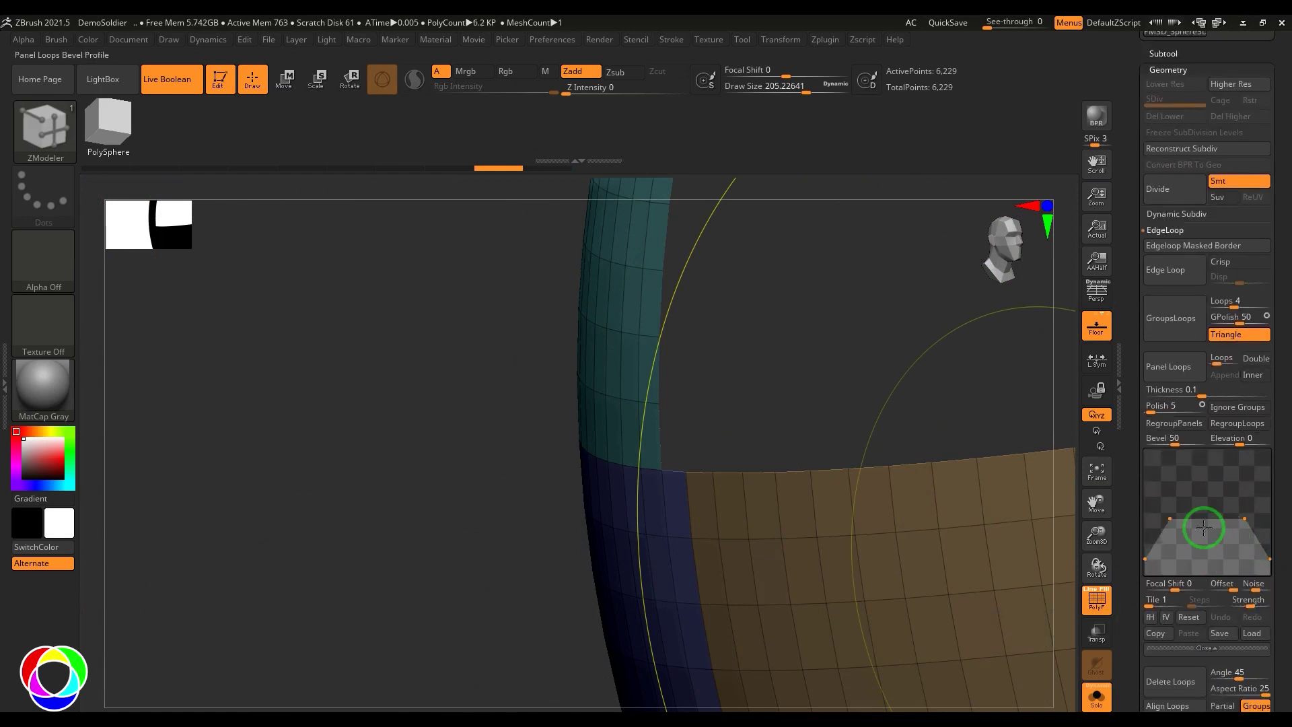
left_click_drag(1206, 522, 1206, 547)
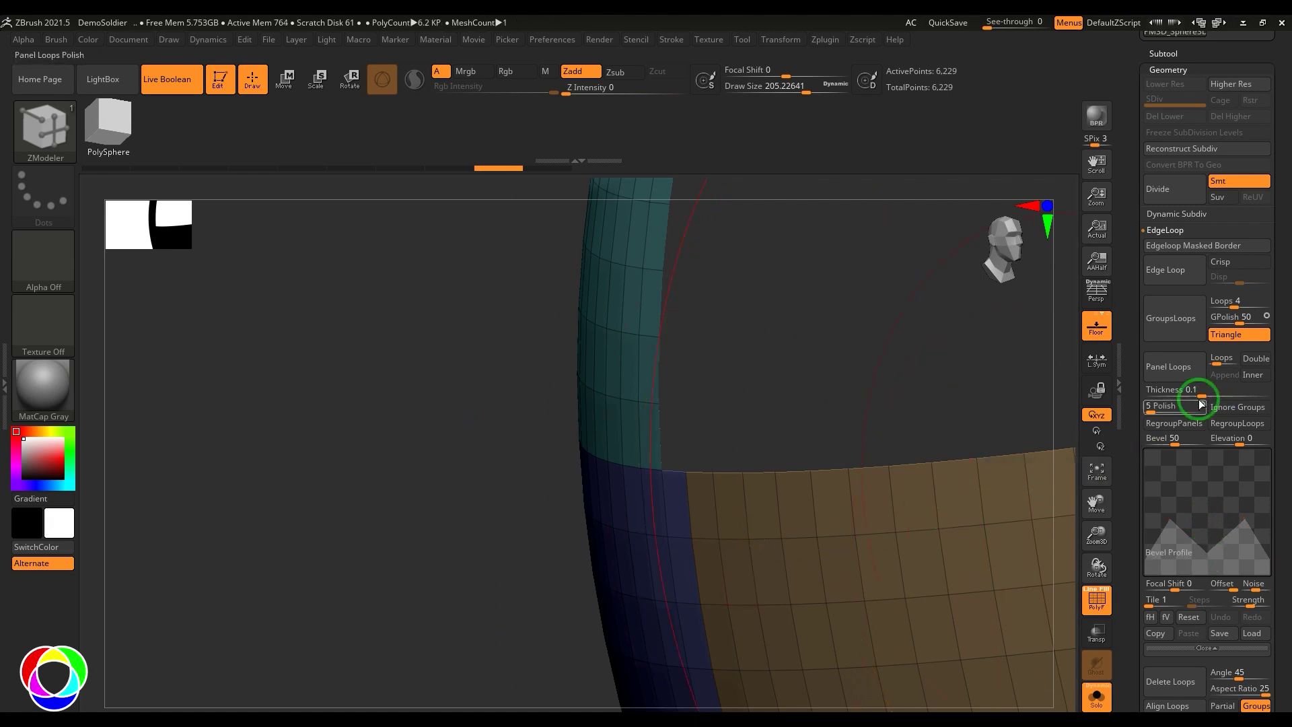
left_click(1174, 375)
left_click_drag(487, 499, 548, 432)
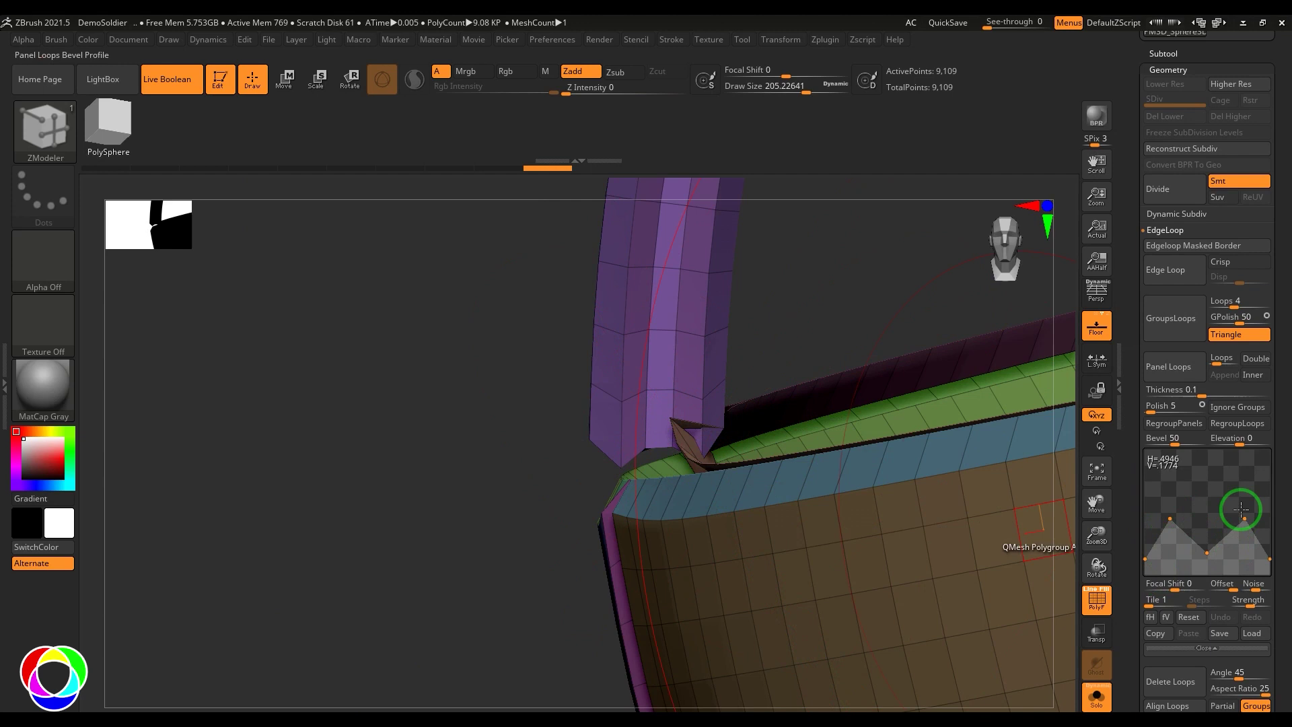
left_click_drag(511, 475, 496, 506)
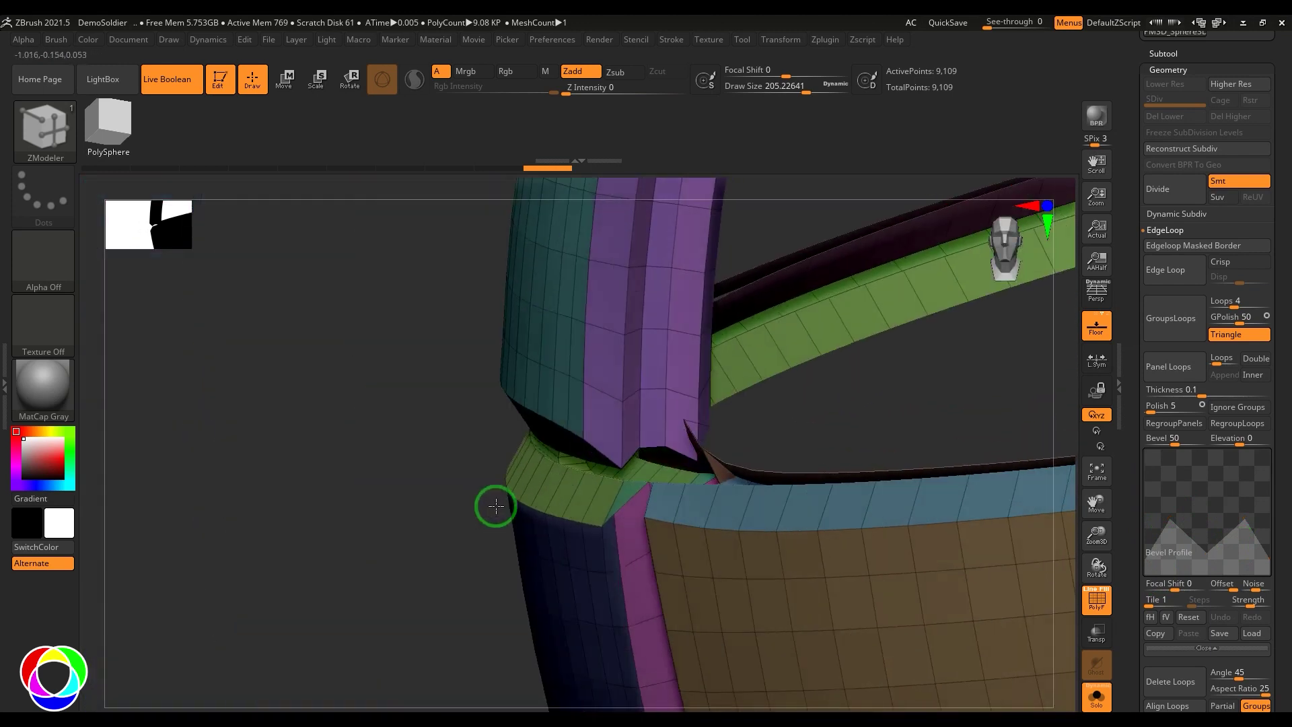
key("ctrl+z")
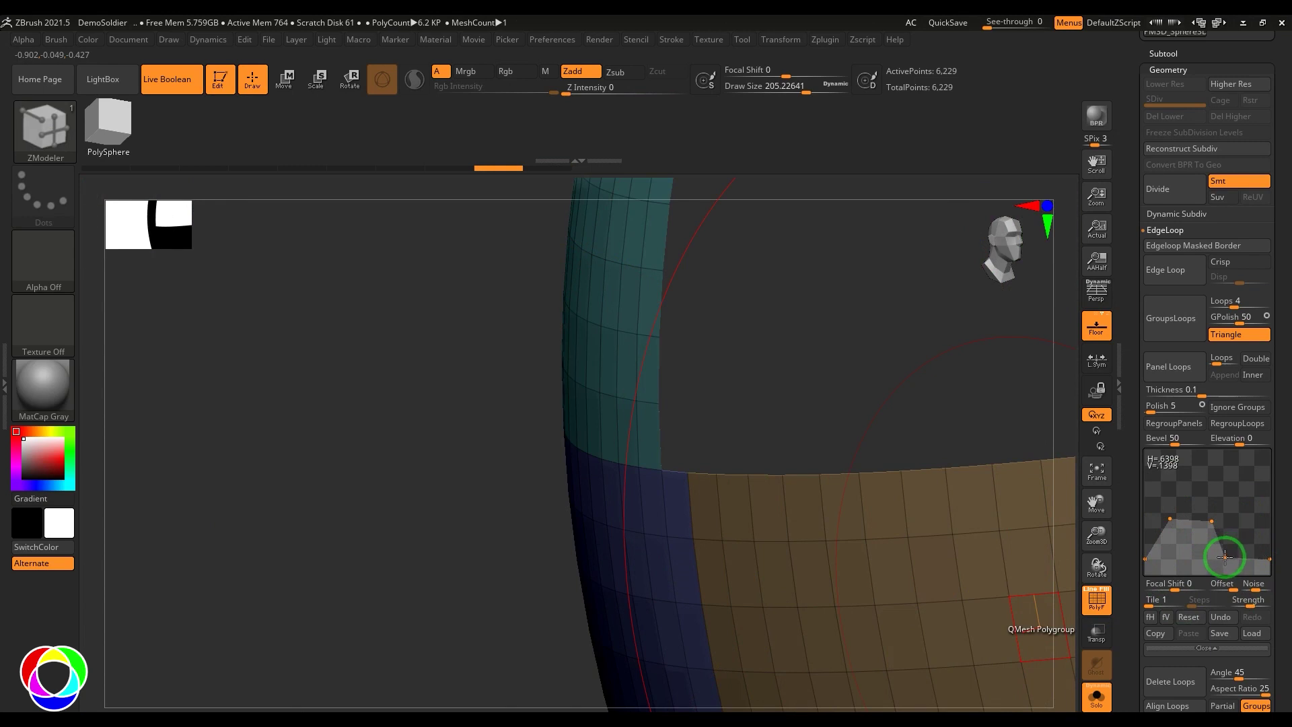
Step: Try Panel Loops with the bevel profile's raised plateau placed over the first half of the curve
left_click(1160, 372)
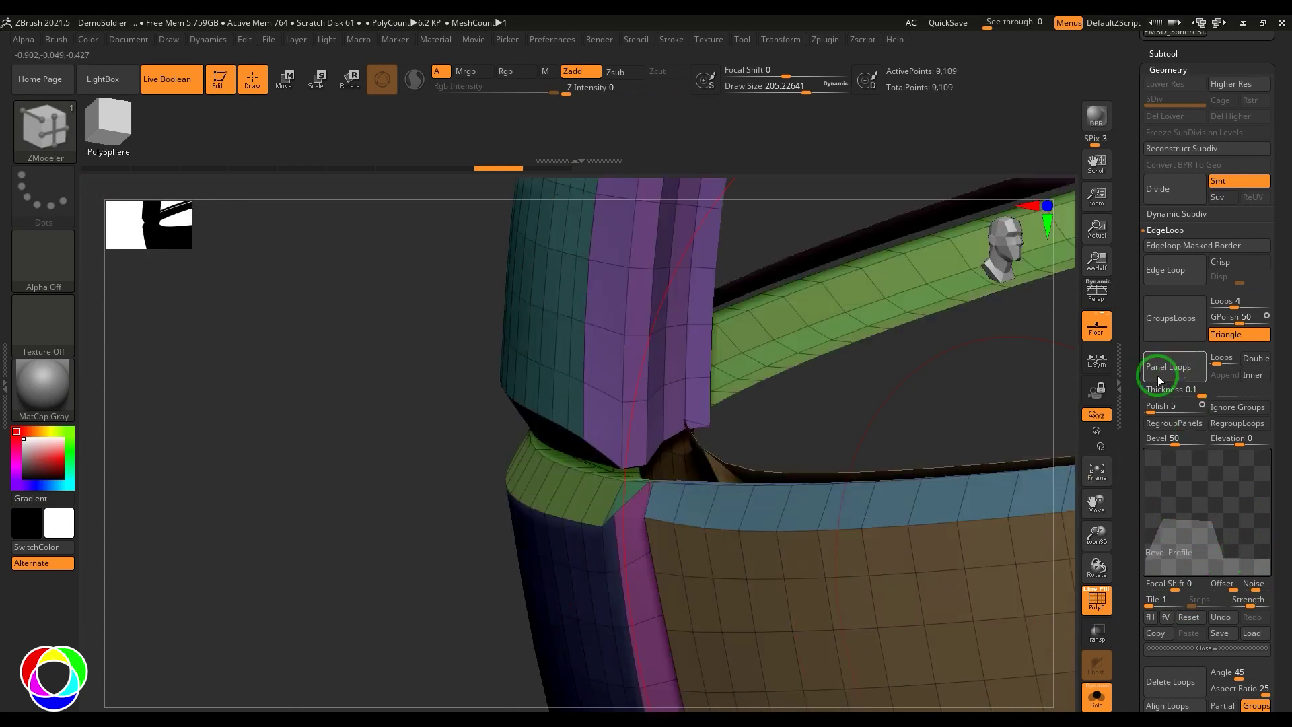
left_click_drag(452, 527, 390, 515)
key("ctrl+z")
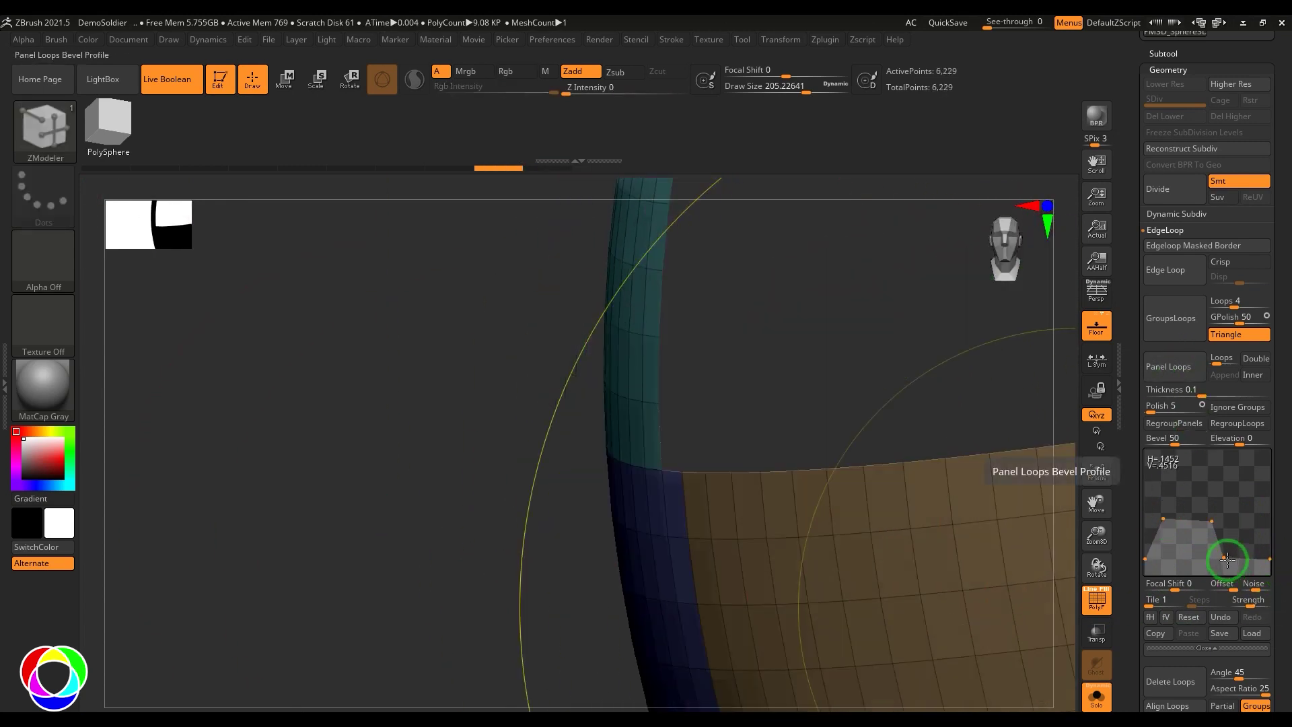
Step: Reshape the bevel profile so its plateau covers the second half of the curve, and try Panel Loops with it
left_click_drag(1223, 560, 1253, 520)
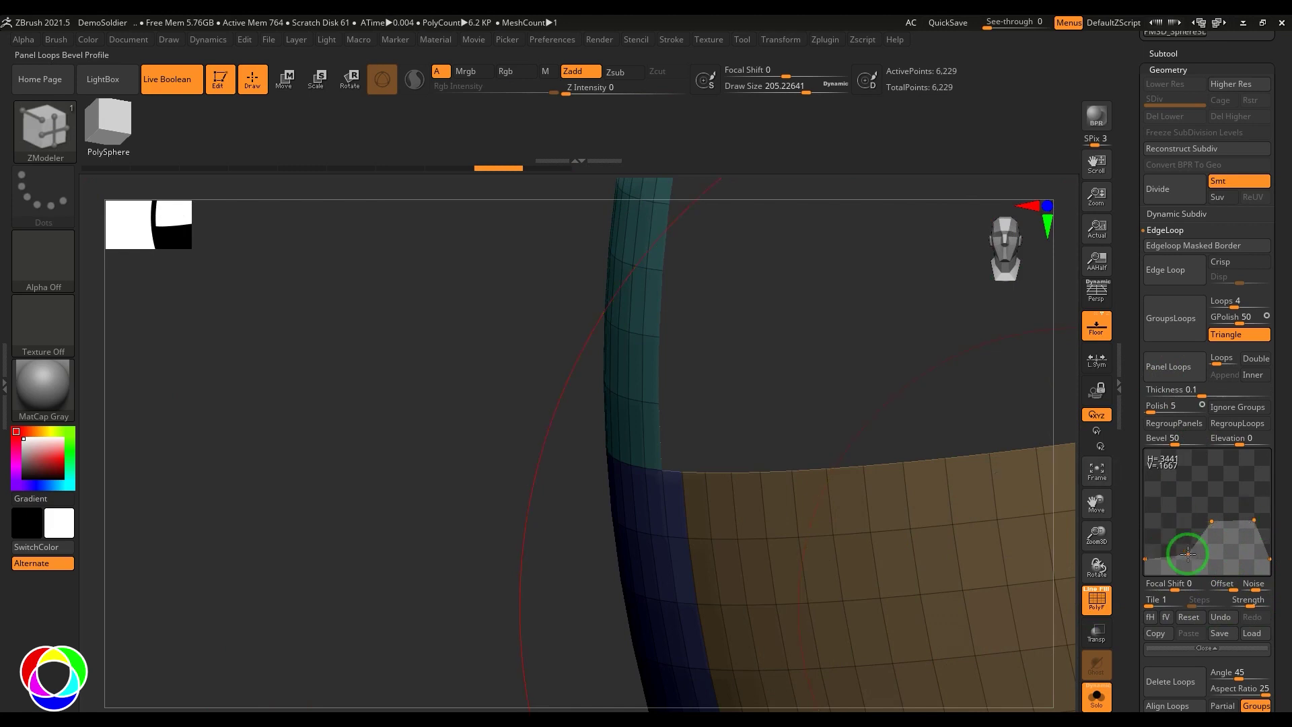
left_click(1175, 367)
left_click_drag(480, 491, 558, 441)
left_click_drag(633, 412, 687, 422)
key("ctrl+z")
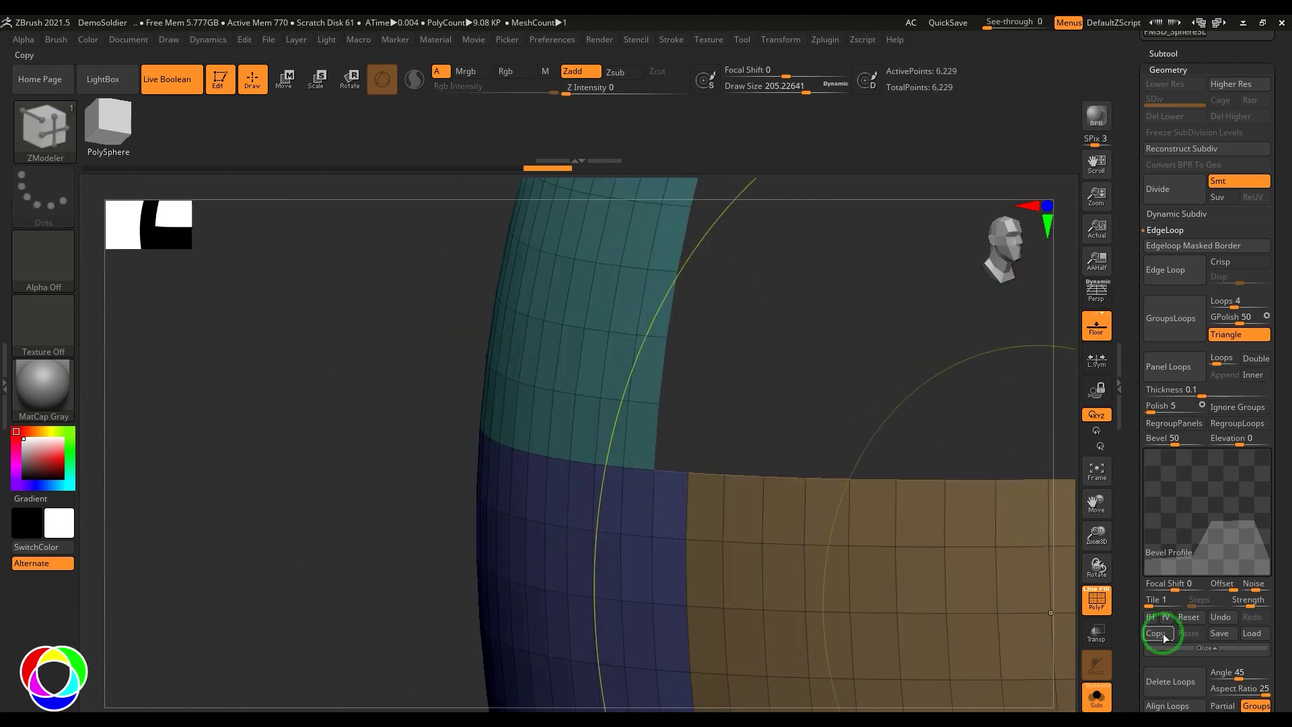
Step: Collapse the bevel profile curve and create double-sided panel loops on the sphere's polygroups with Double enabled
left_click(1221, 648)
scroll(1280, 407, "up", 3)
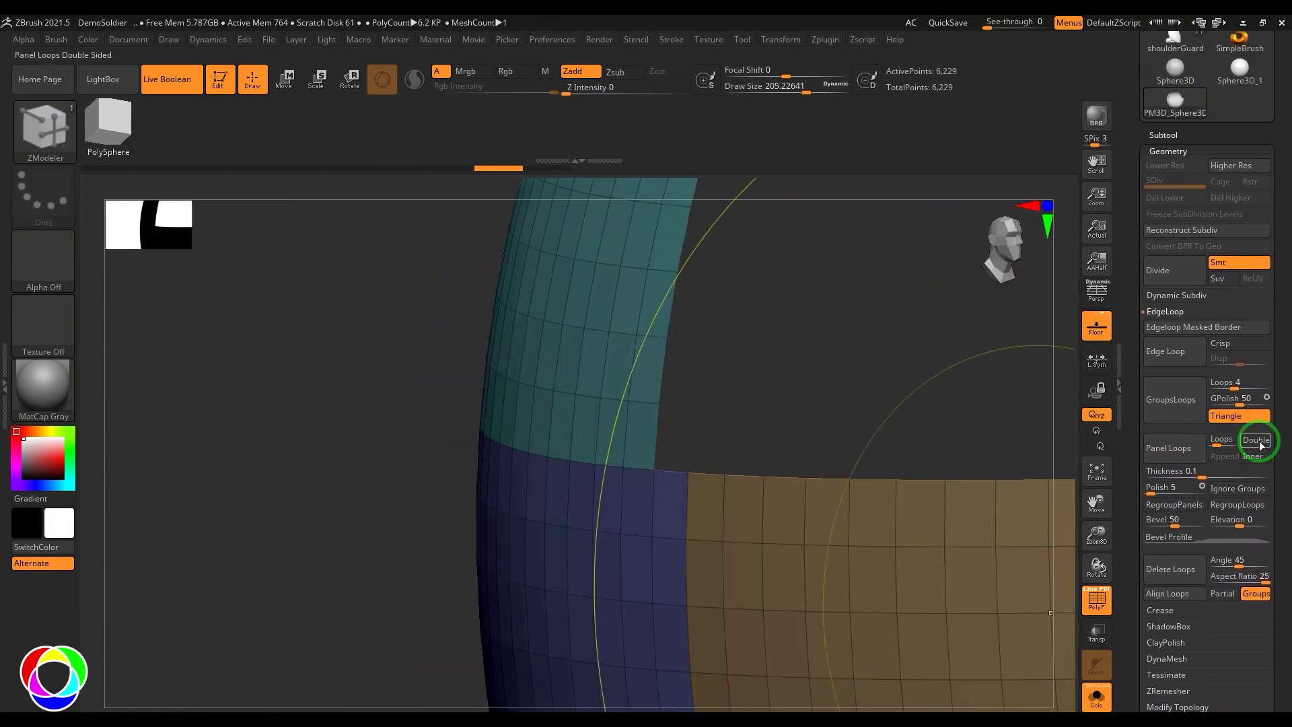
left_click_drag(323, 505, 230, 404)
left_click_drag(688, 471, 659, 415)
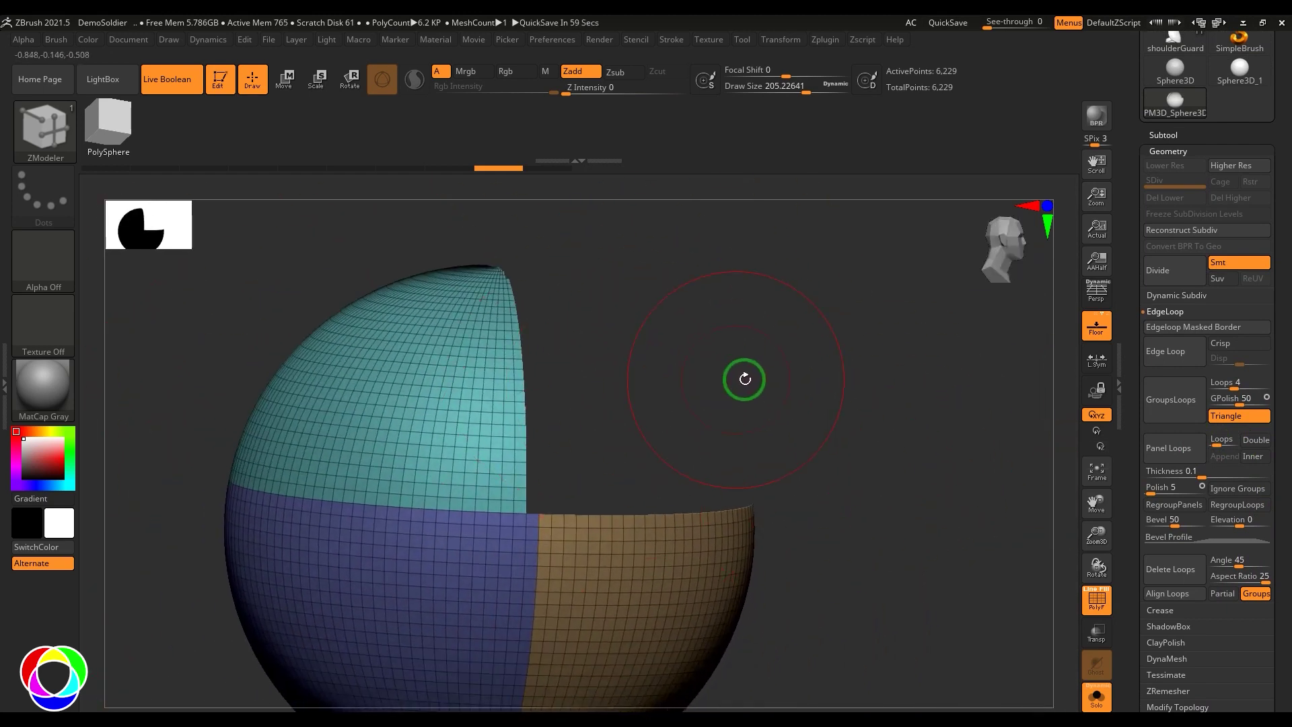
left_click_drag(744, 379, 666, 367)
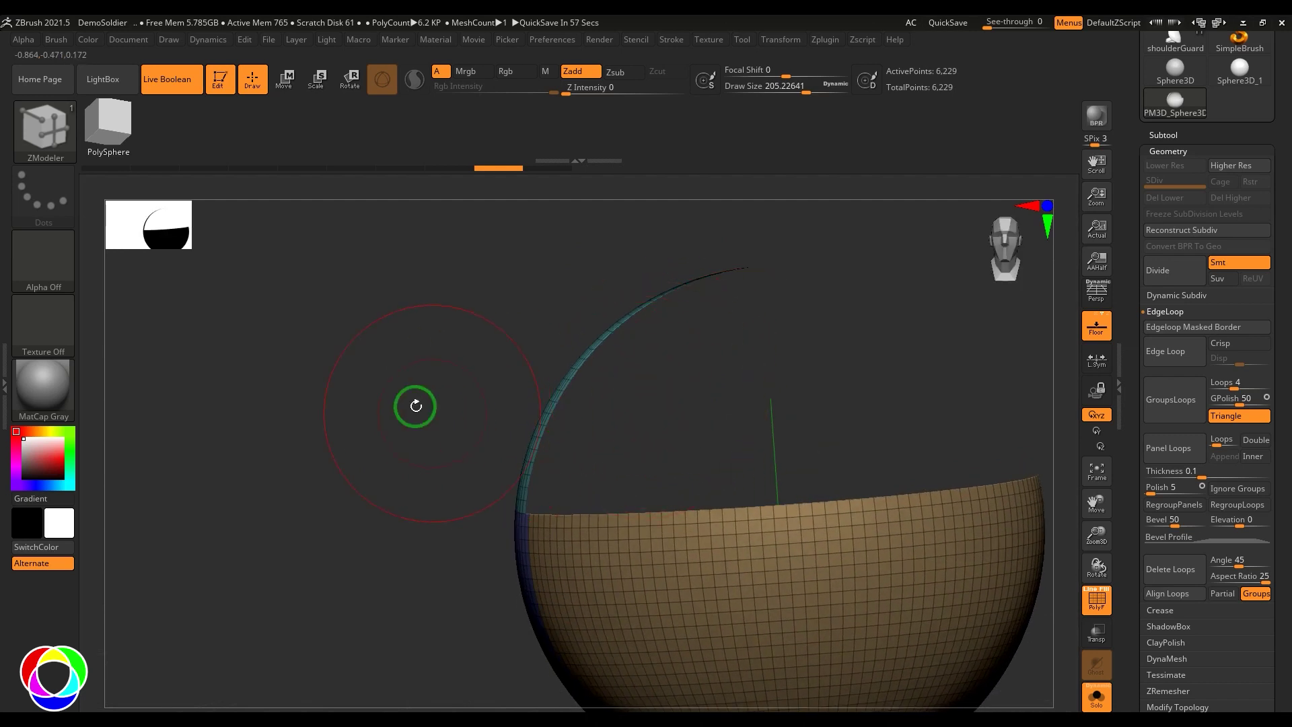
left_click_drag(415, 406, 467, 462, "alt")
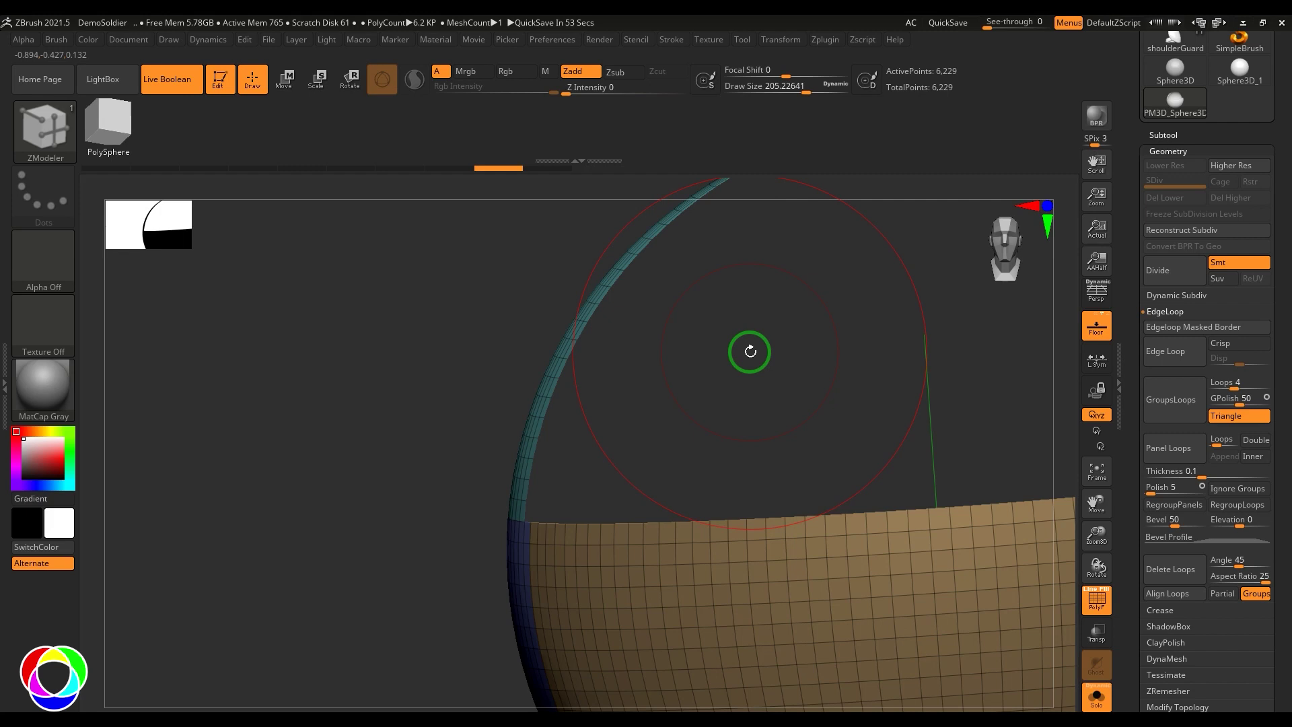
left_click(1253, 440)
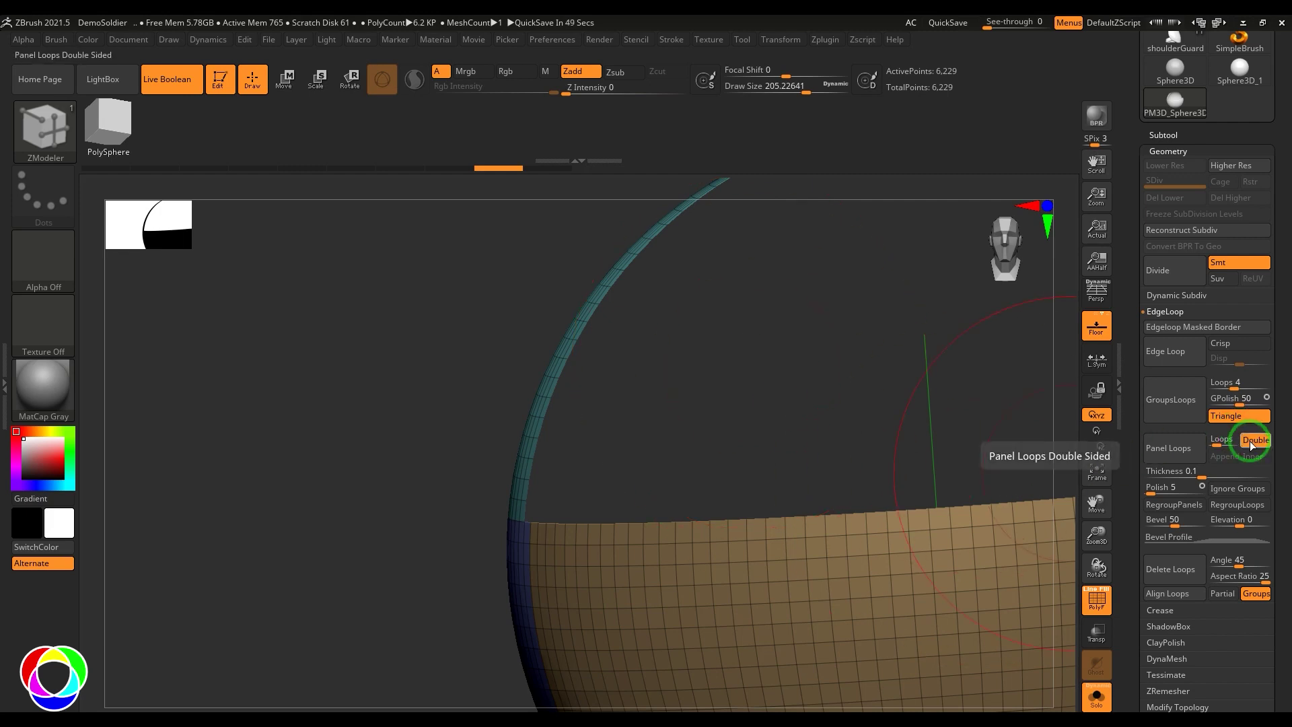
left_click(1168, 447)
key("f")
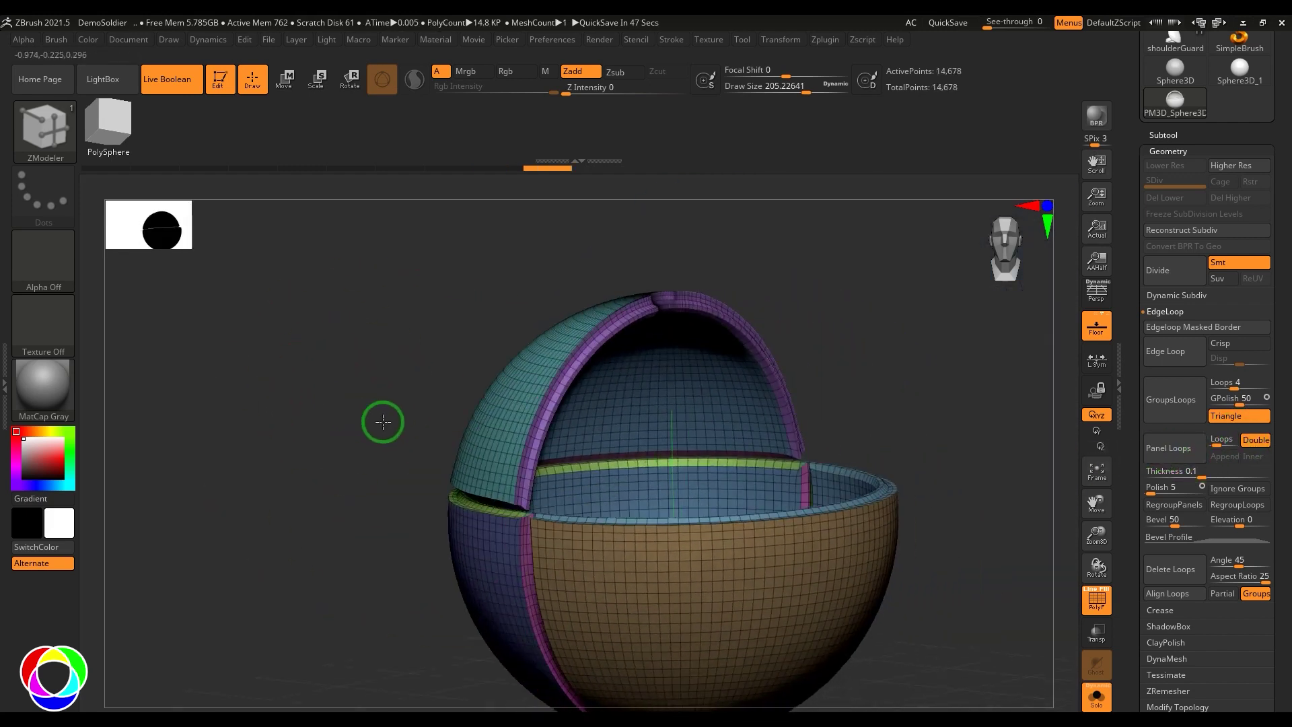
Step: Inspect the double-sided panels' inner and outer shells, undo the panel loops, and turn Double off
left_click_drag(381, 422, 326, 518)
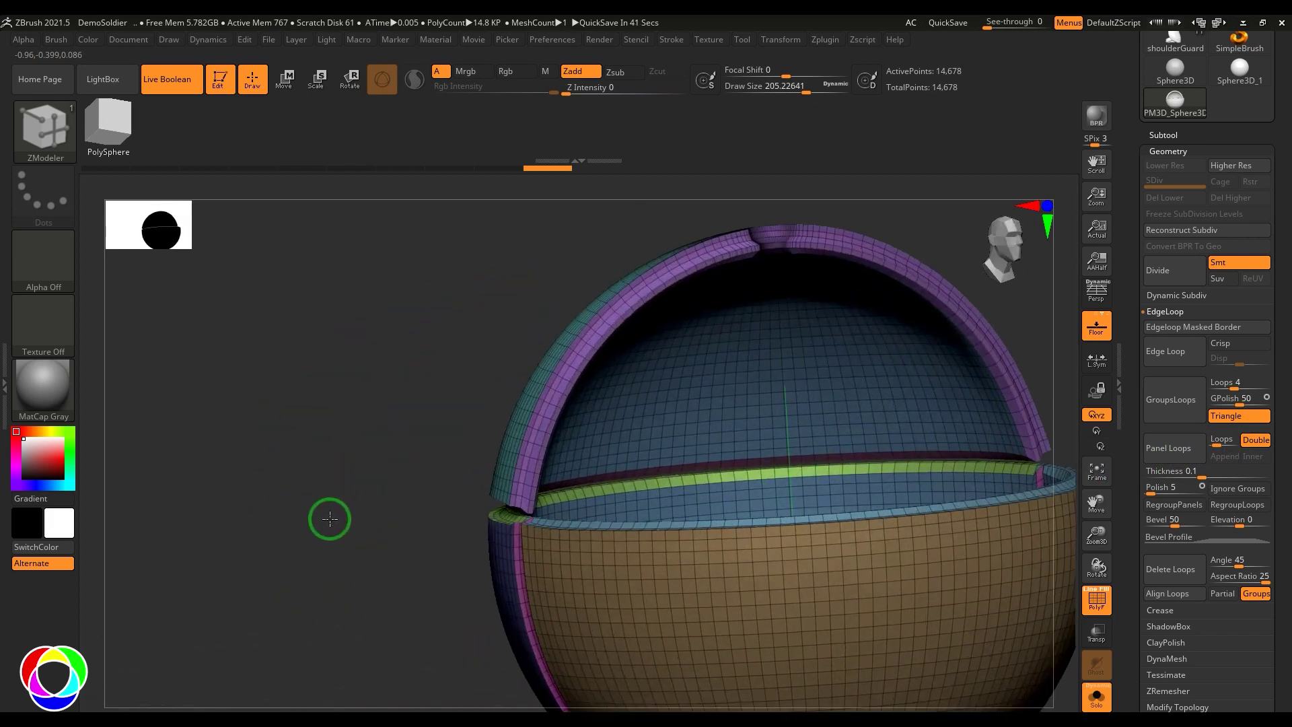
key("ctrl+z")
left_click(1252, 439)
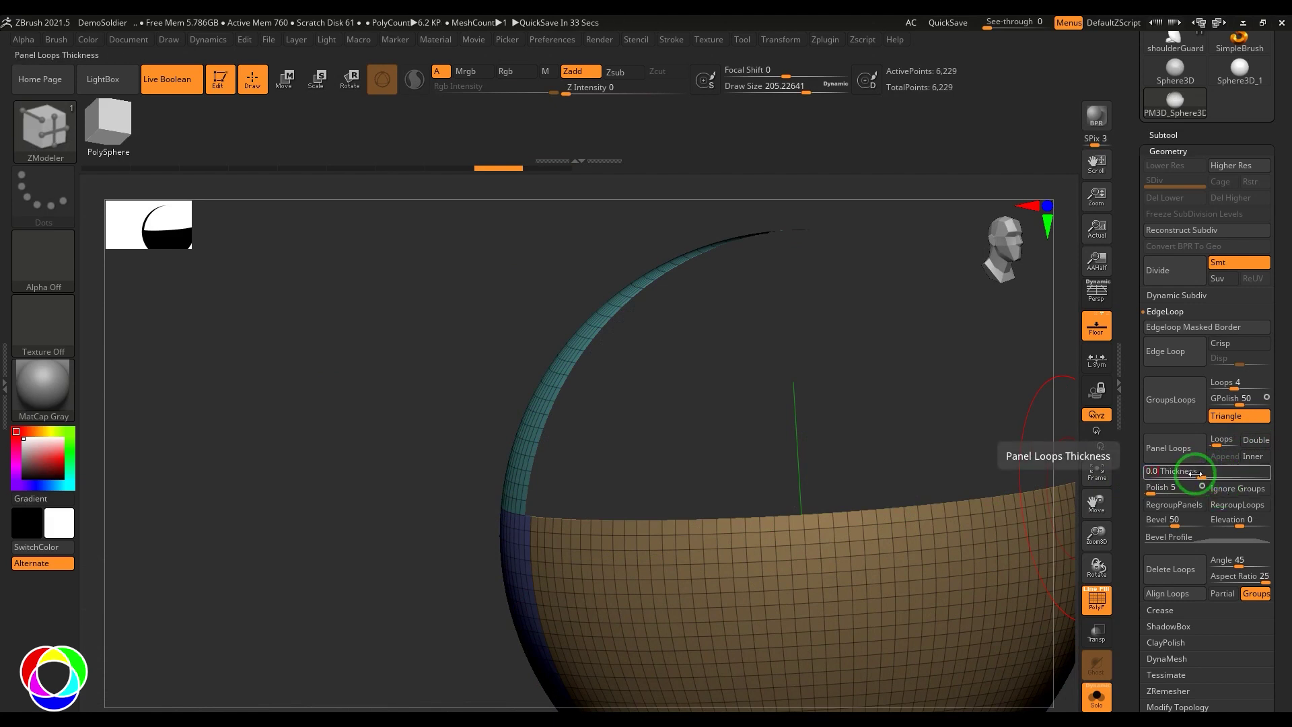
Step: Try Panel Loops on the sphere with Thickness 0.005, inspect the panel edge up close, and undo the result
left_click(1168, 447)
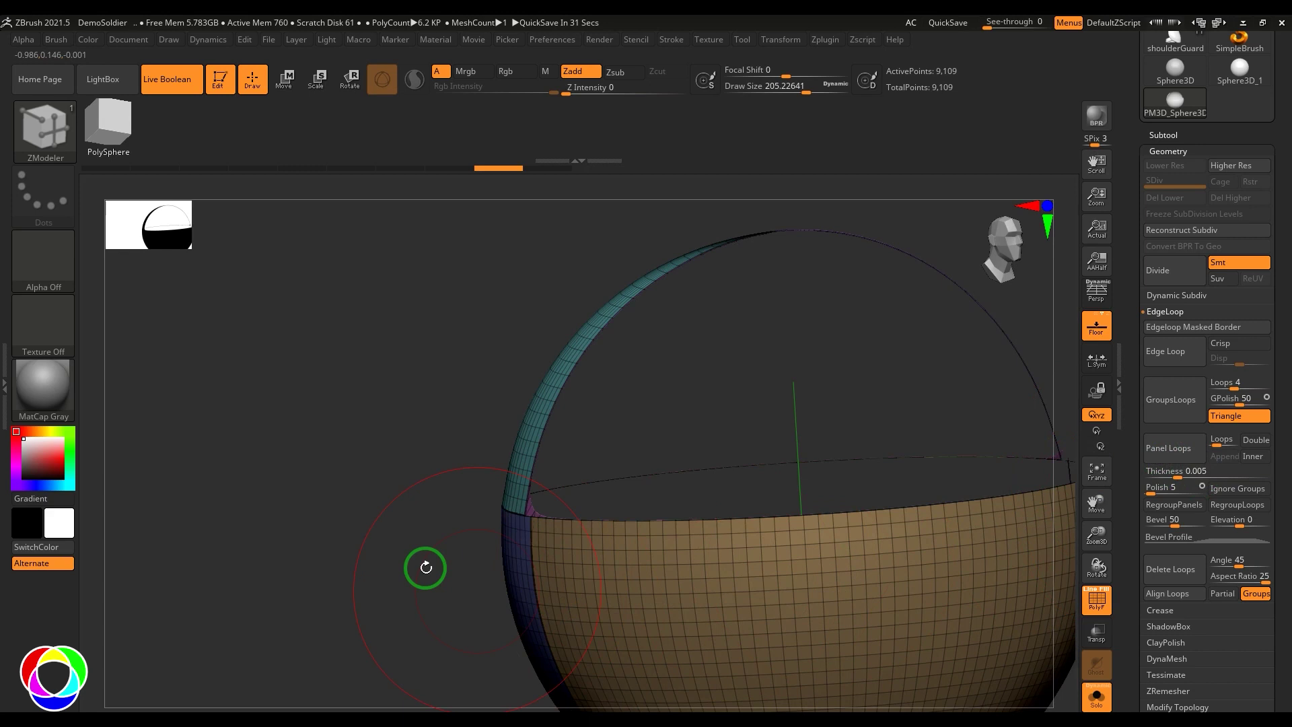
left_click_drag(306, 529, 312, 618)
key("ctrl+z")
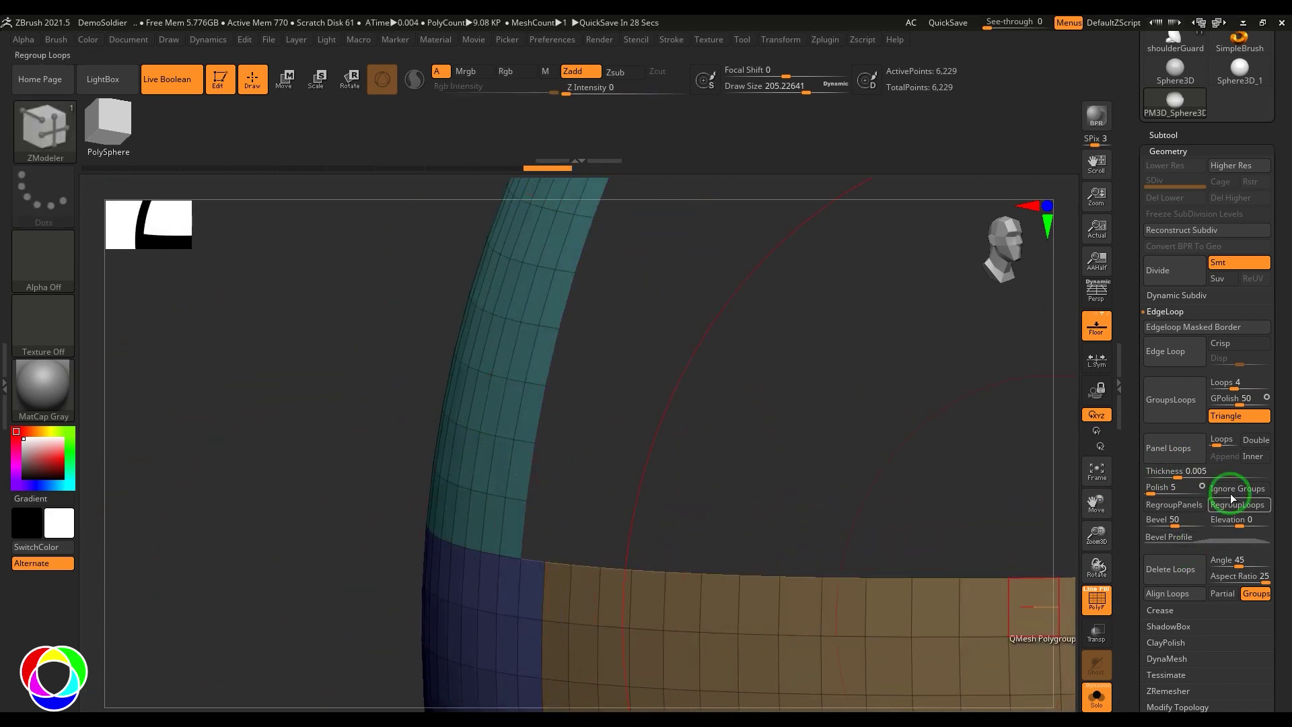
Step: Compare Panel Loops results at Thickness 0.01 and Thickness 0.1, undoing each one
left_click(1174, 450)
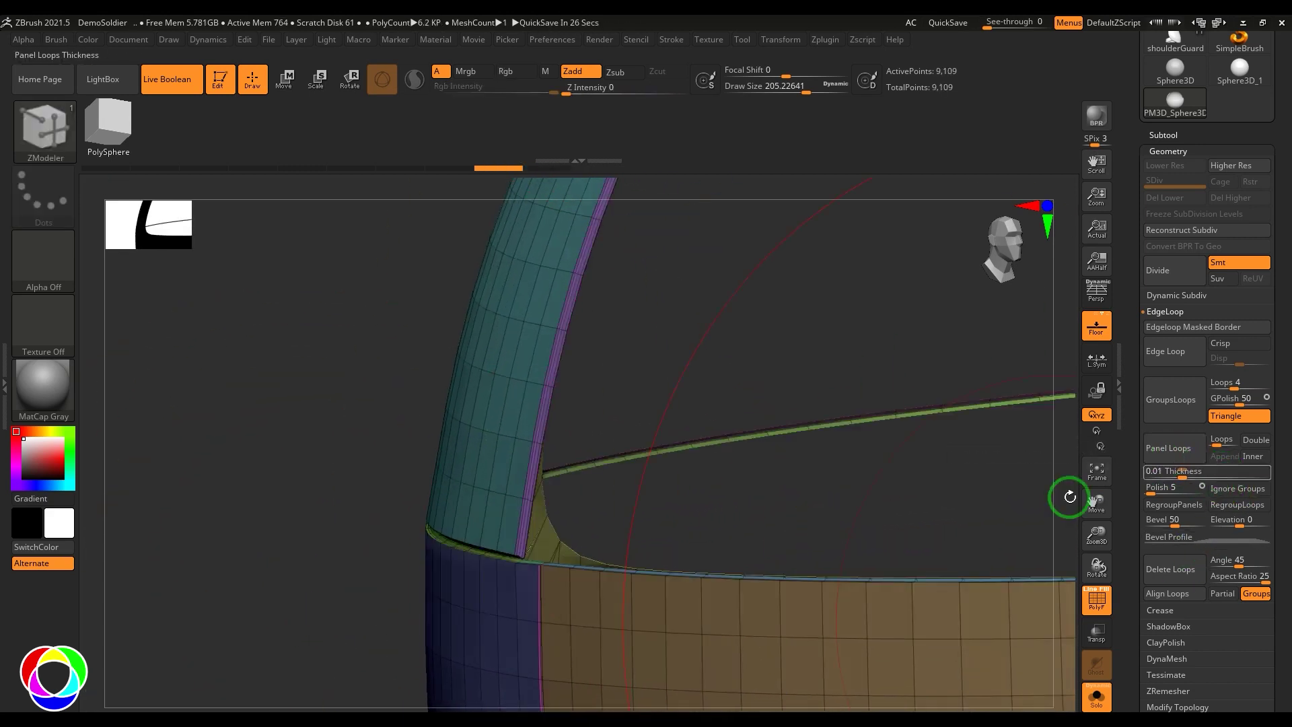
key("ctrl+z")
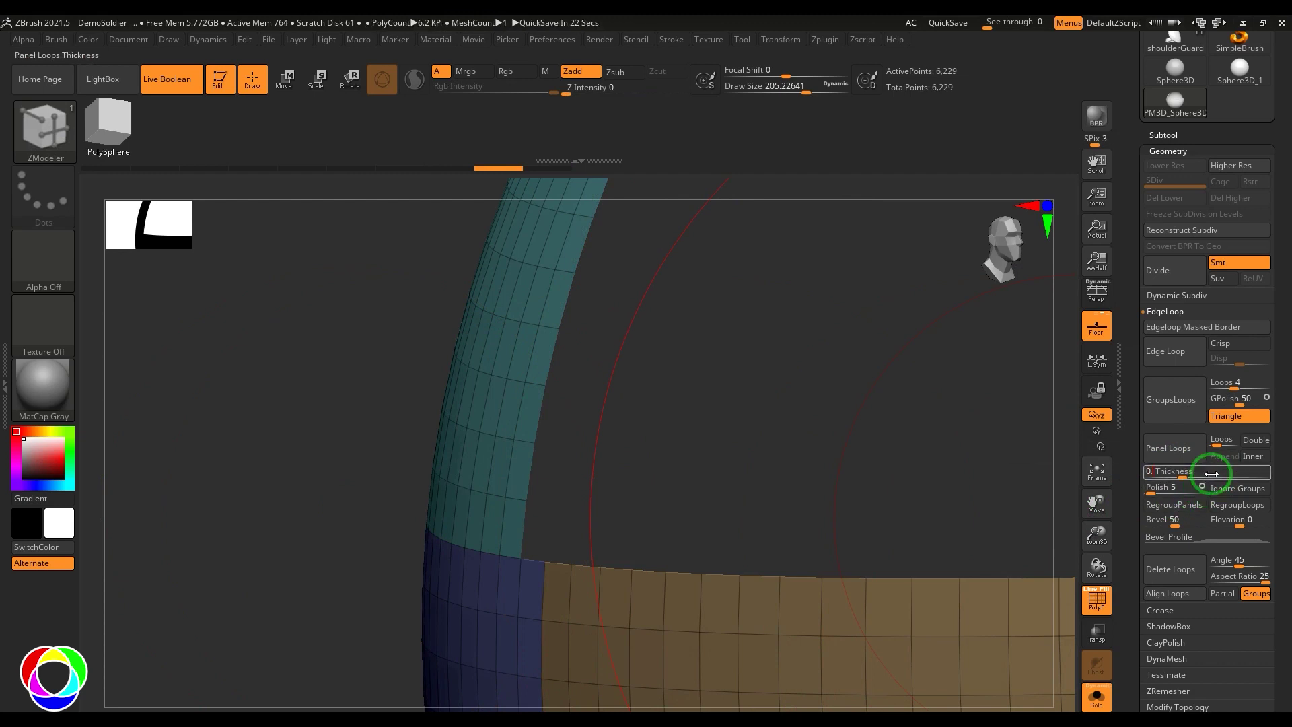
left_click(1177, 451)
left_click_drag(326, 453, 290, 438)
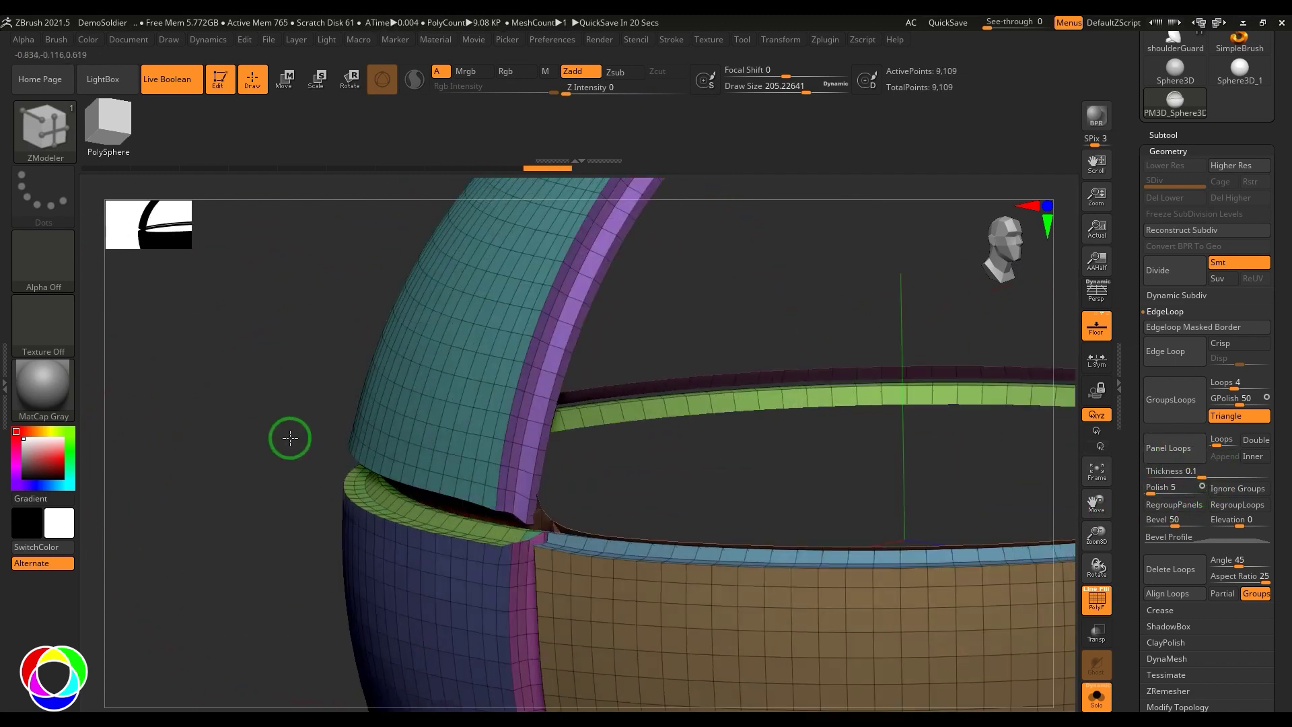
key("ctrl+z")
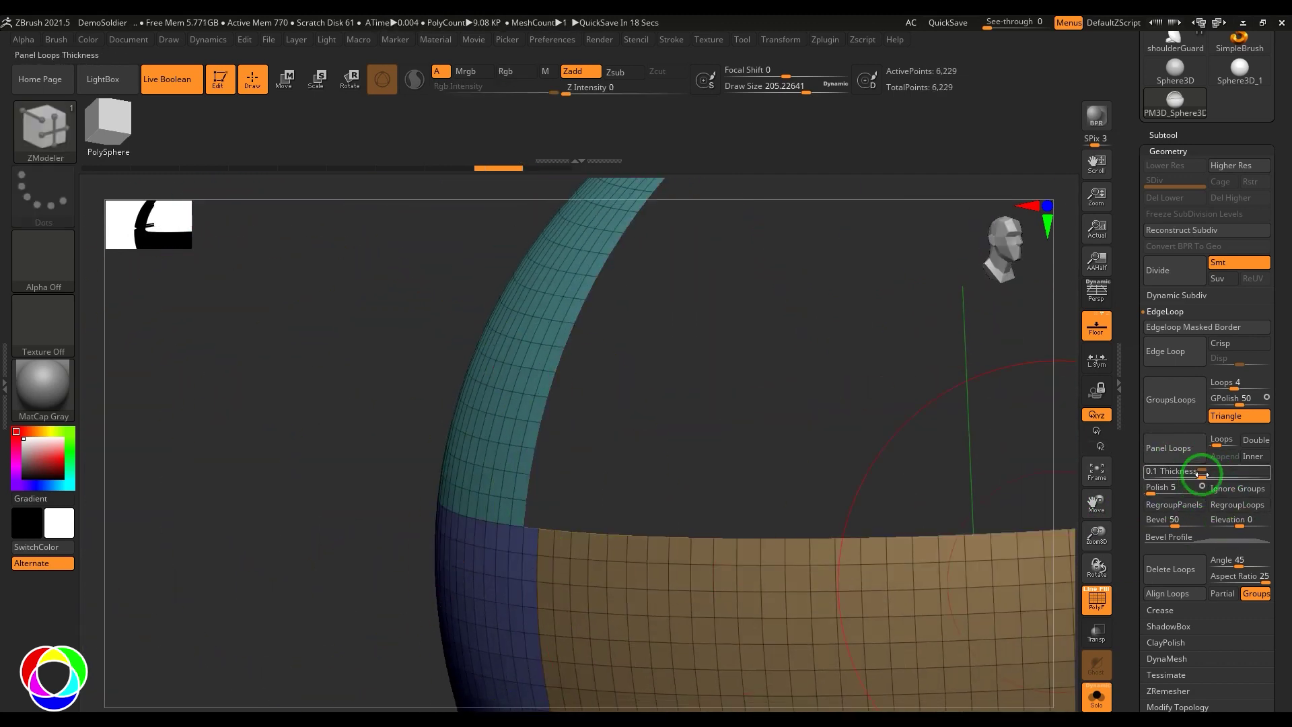
Step: Set the Panel Loops Thickness to 0.05, test it on the sphere, and undo the resulting panels
left_click_drag(1202, 475, 1201, 475)
left_click(1164, 453)
left_click_drag(260, 634, 377, 607)
key("ctrl+z")
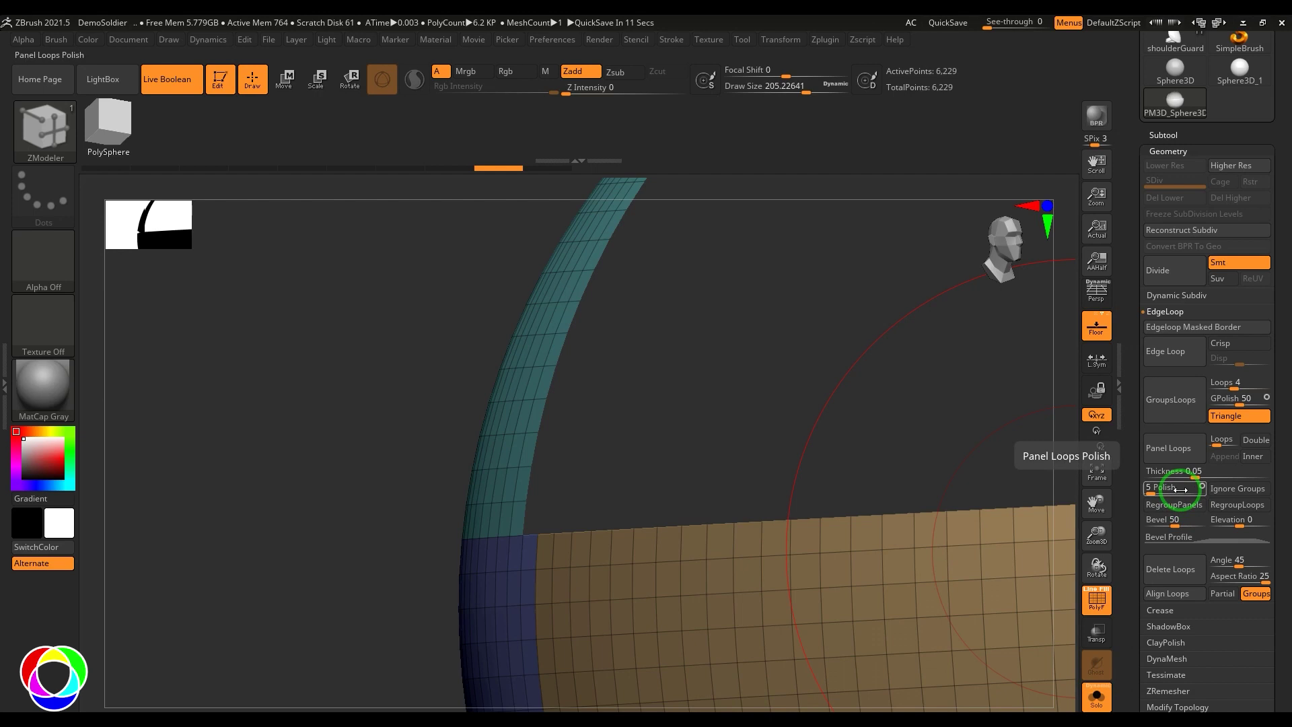
Step: Roughen the sphere's surface with the Noise deformation and inspect its uneven faces
left_click_drag(482, 519, 873, 534)
left_click_drag(1282, 528, 1279, 434)
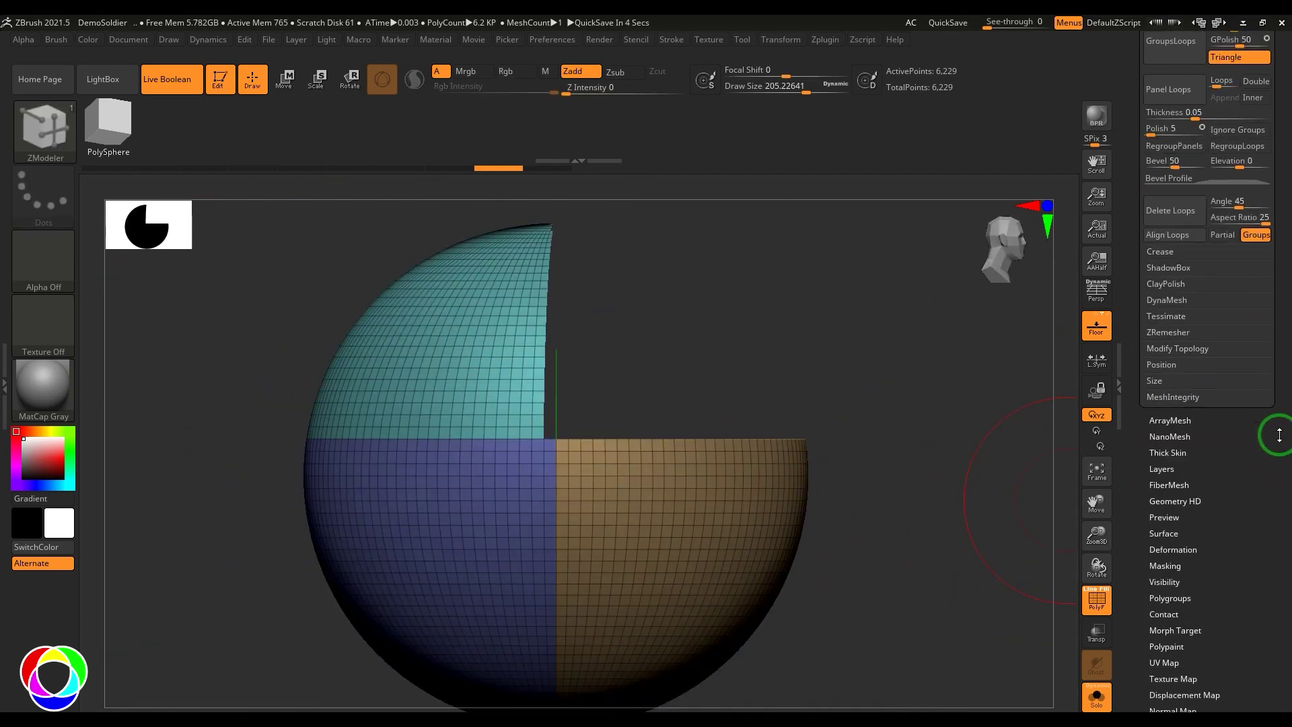
left_click_drag(1231, 576, 1255, 524)
left_click(1193, 483)
left_click_drag(1205, 301, 1219, 300)
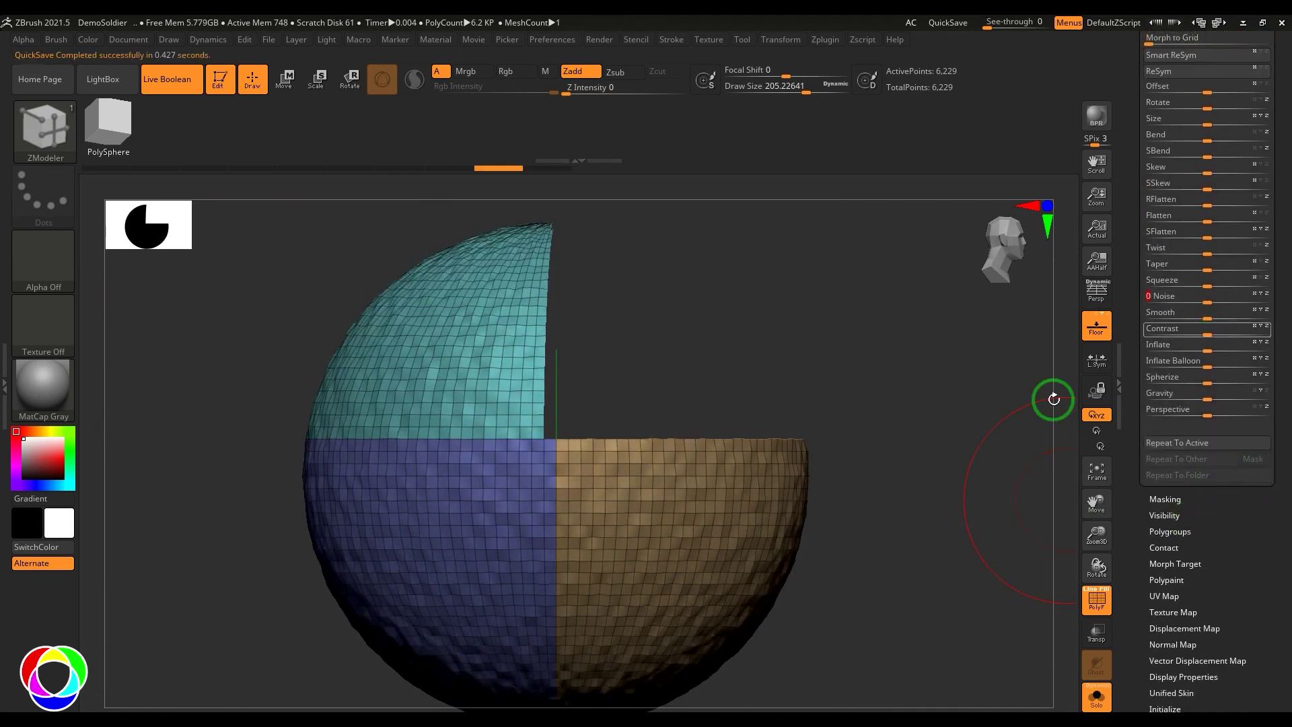
left_click_drag(842, 333, 834, 337)
Step: Return to the EdgeLoop settings, try Panel Loops with Polish 5 on the noisy sphere, and undo it
scroll(1272, 543, "up", 10)
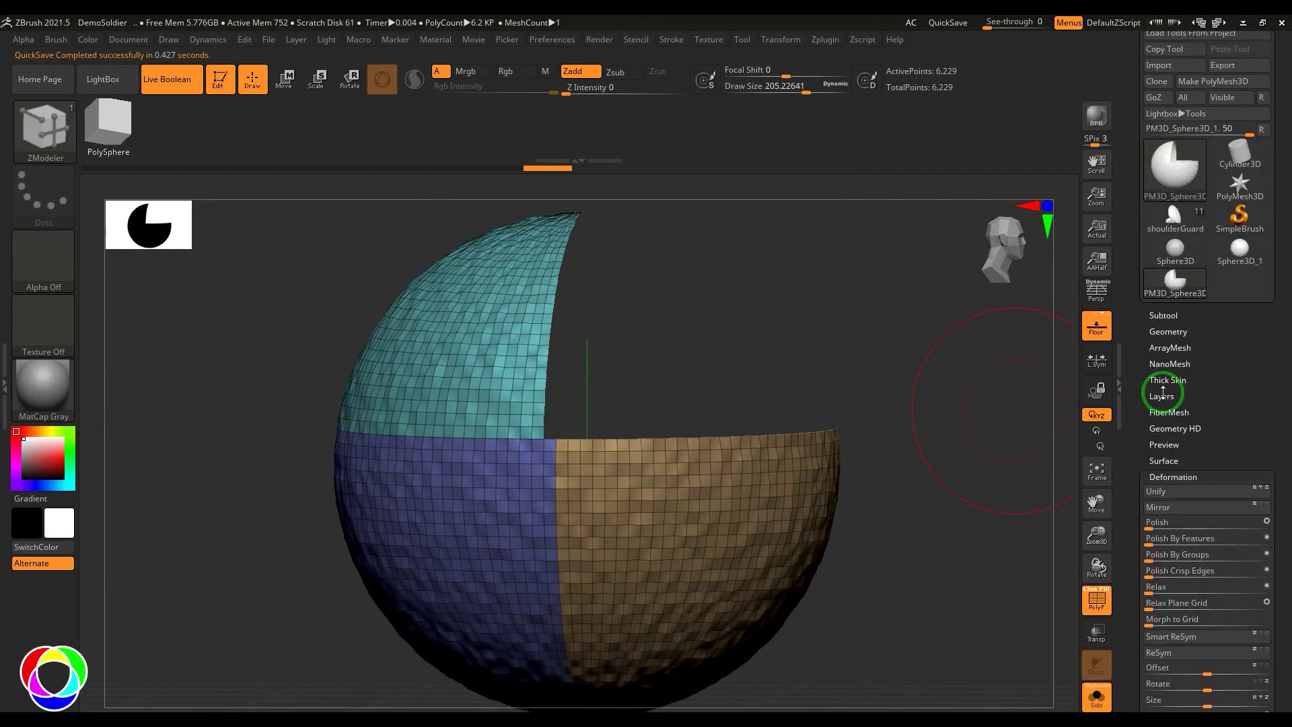
left_click(1176, 331)
left_click(1216, 563)
scroll(1276, 629, "down", 3)
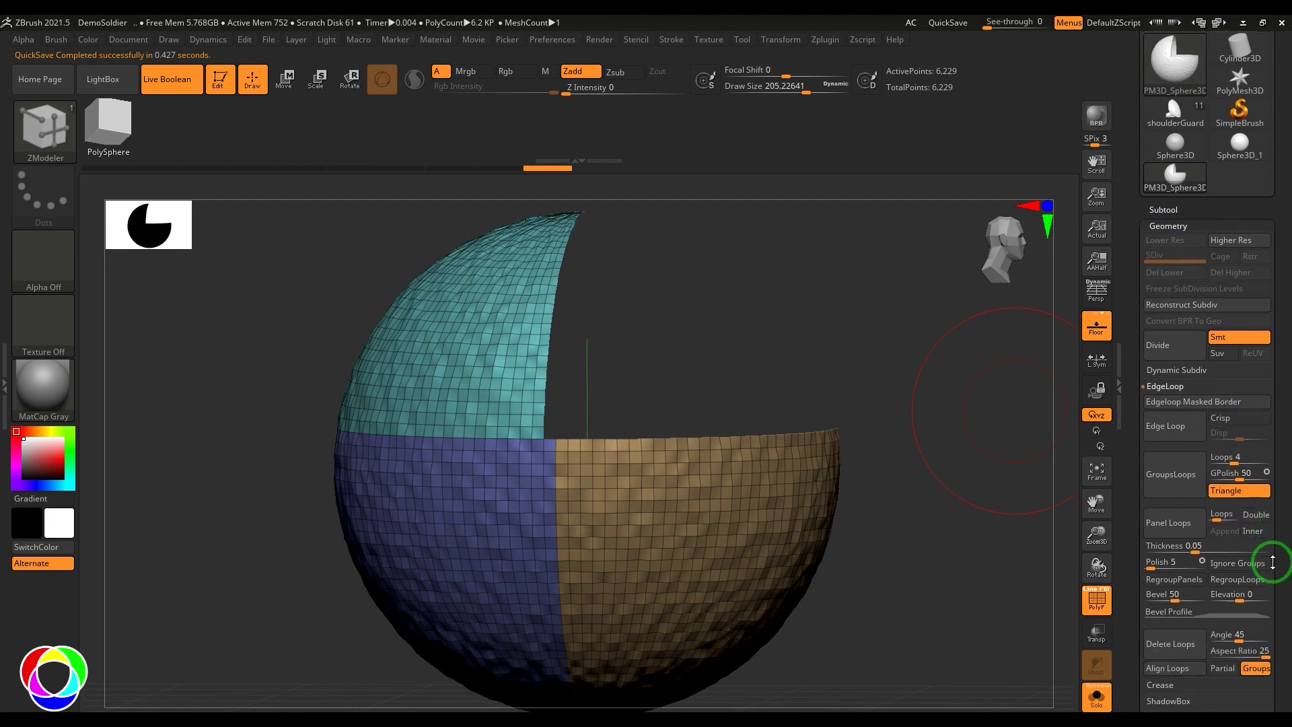
left_click(1171, 519)
left_click_drag(899, 597, 956, 563)
key("ctrl+z")
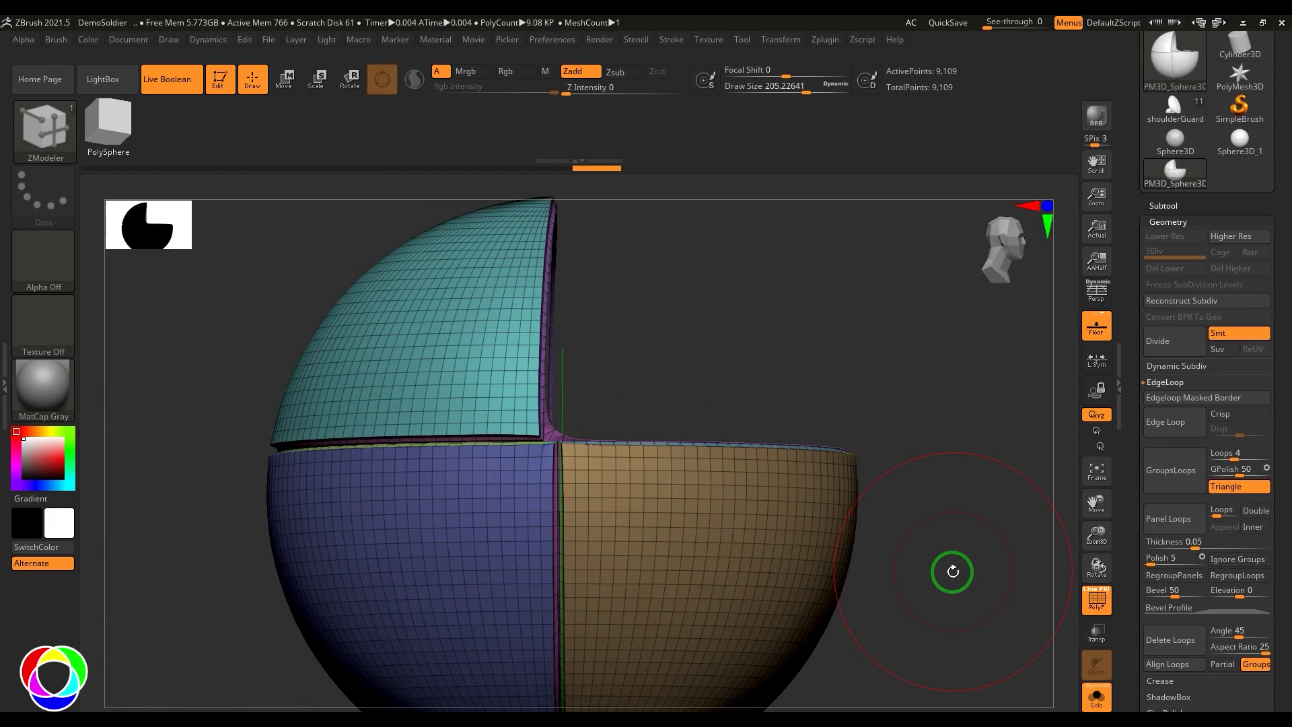
Step: Try Panel Loops on the noisy sphere with Polish set to 0, and undo the result
left_click(1151, 564)
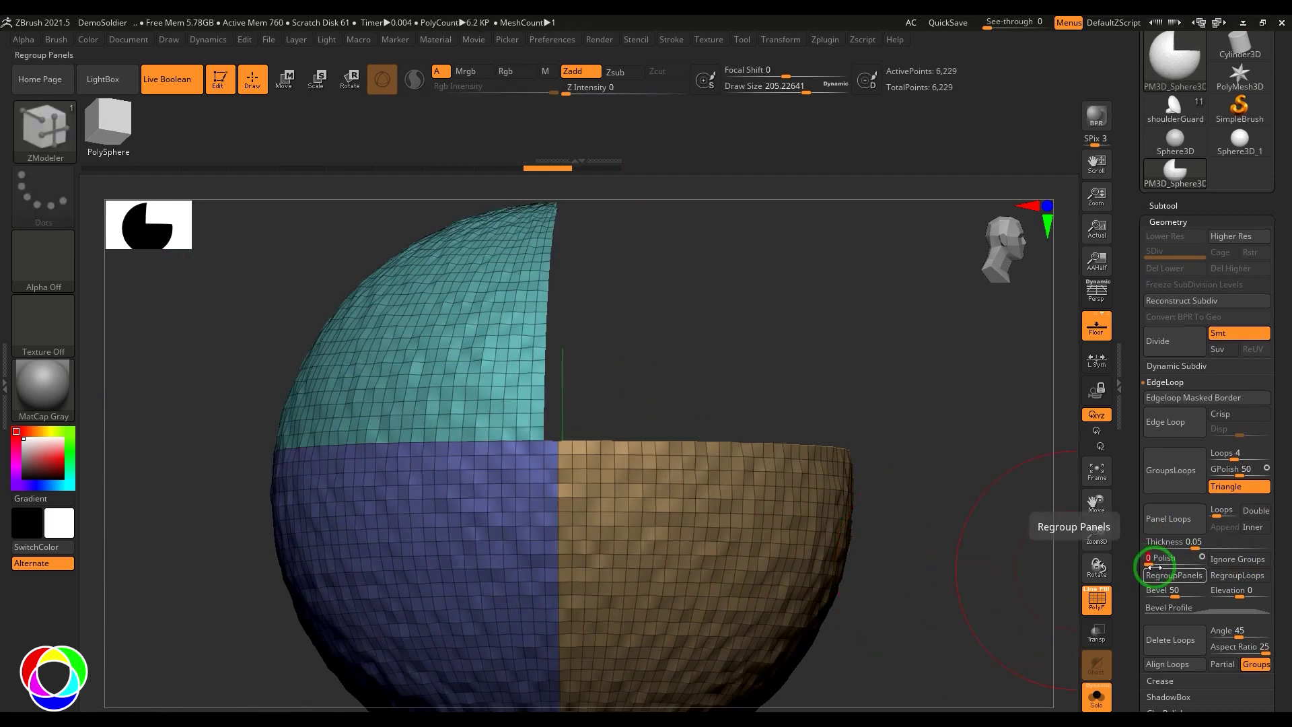
left_click(1165, 518)
left_click_drag(568, 289, 808, 306)
key("ctrl+z")
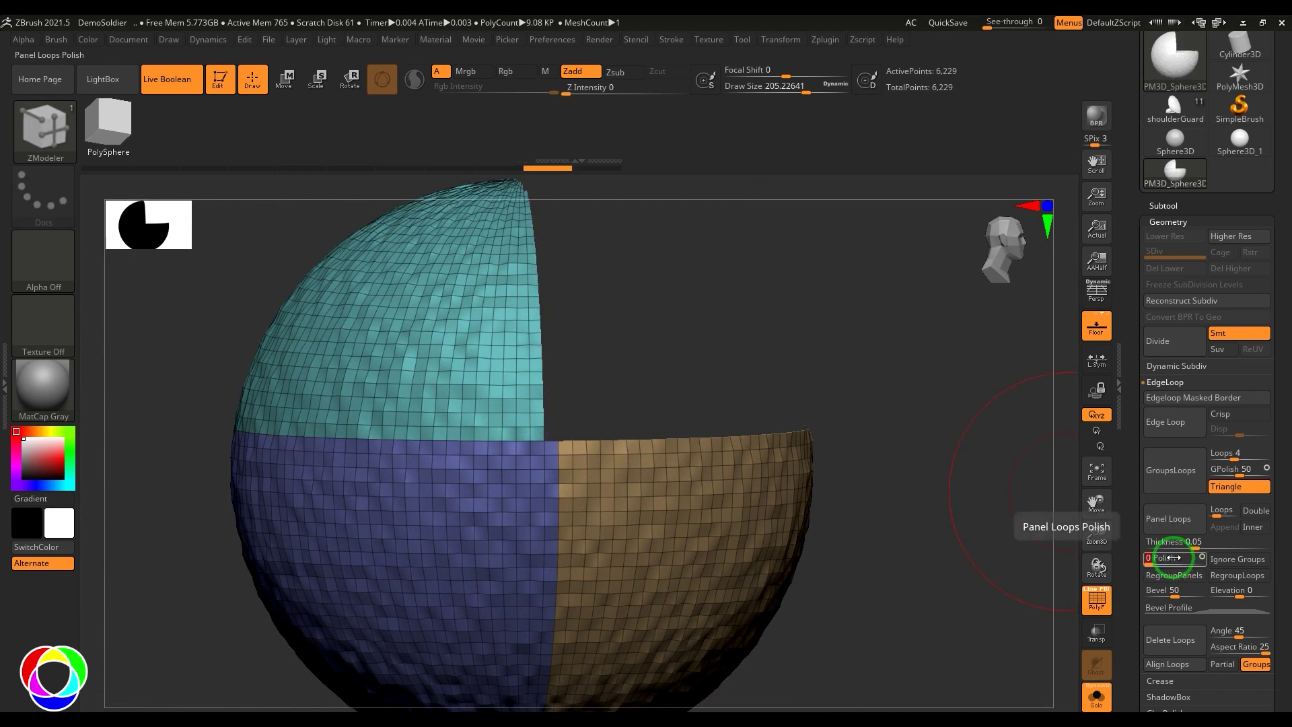
Step: Set Polish back to 5, run Panel Loops on the noisy sphere for comparison, and undo it
type("5")
key("Return")
left_click(1167, 519)
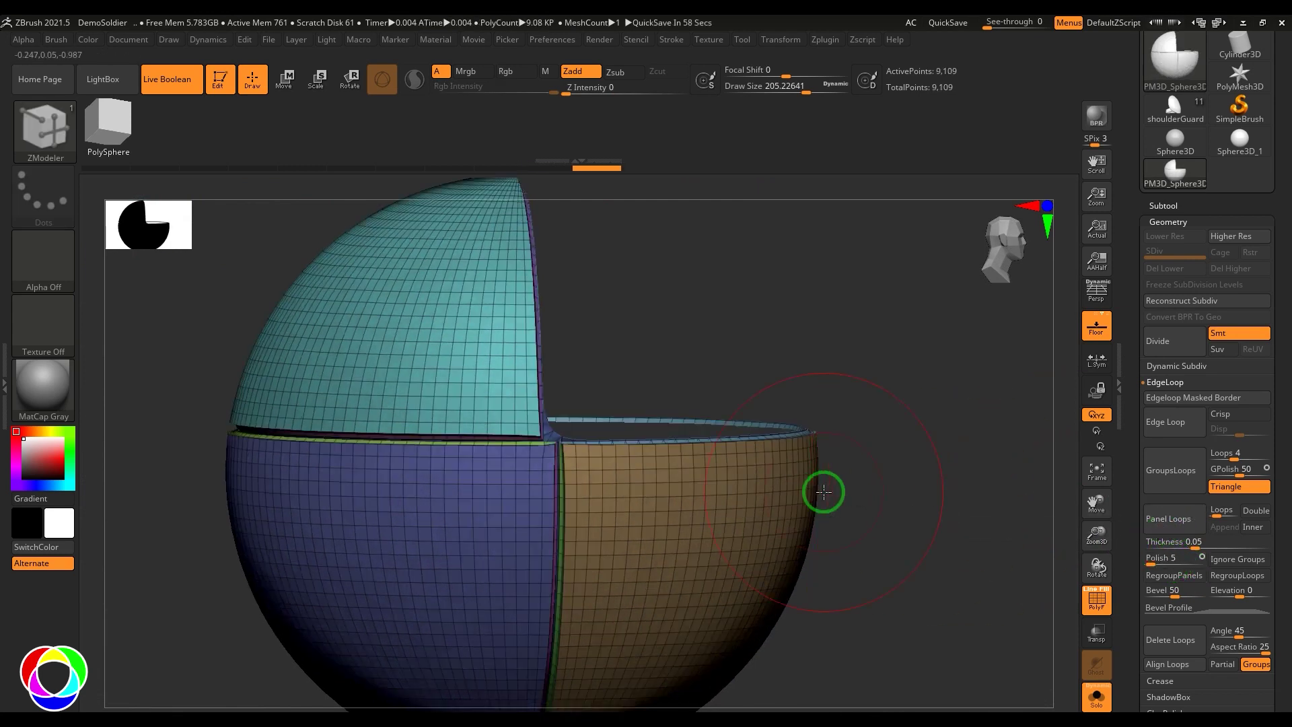
key("ctrl+z")
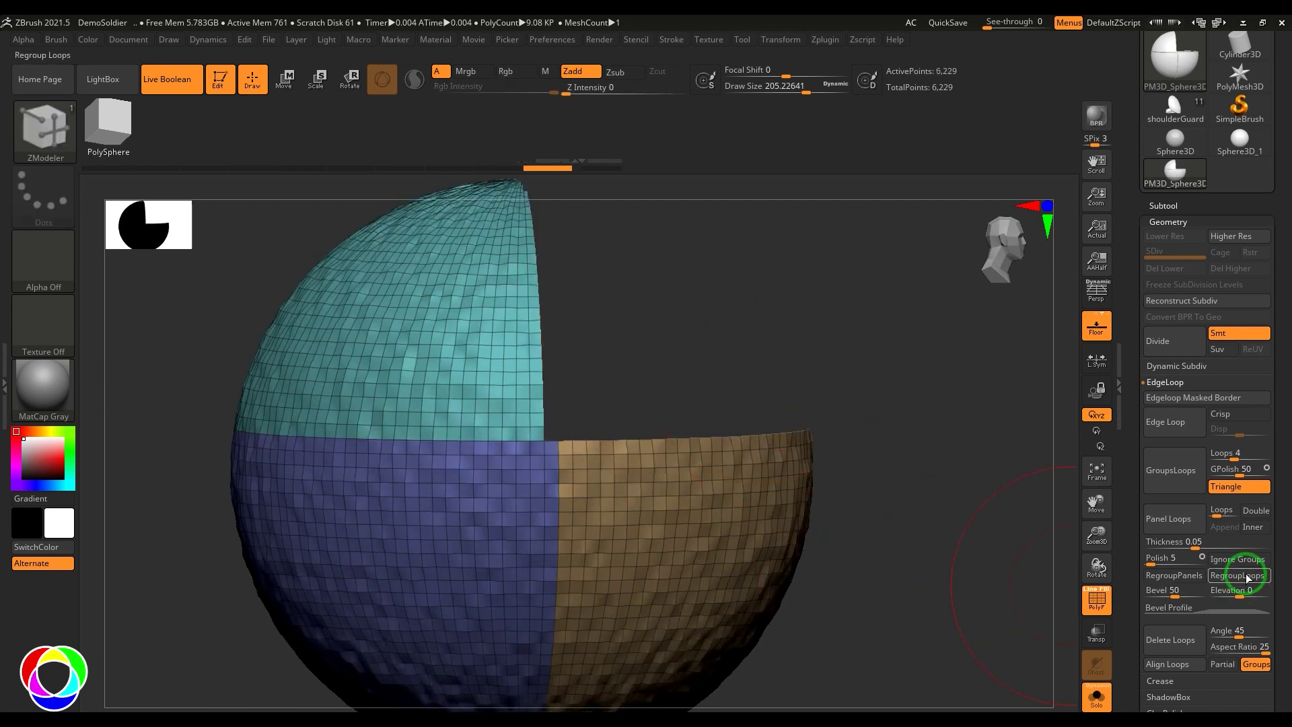
Step: Try Panel Loops with Ignore Groups enabled, inspect the borders between polygroups, and undo the result
left_click(1163, 517)
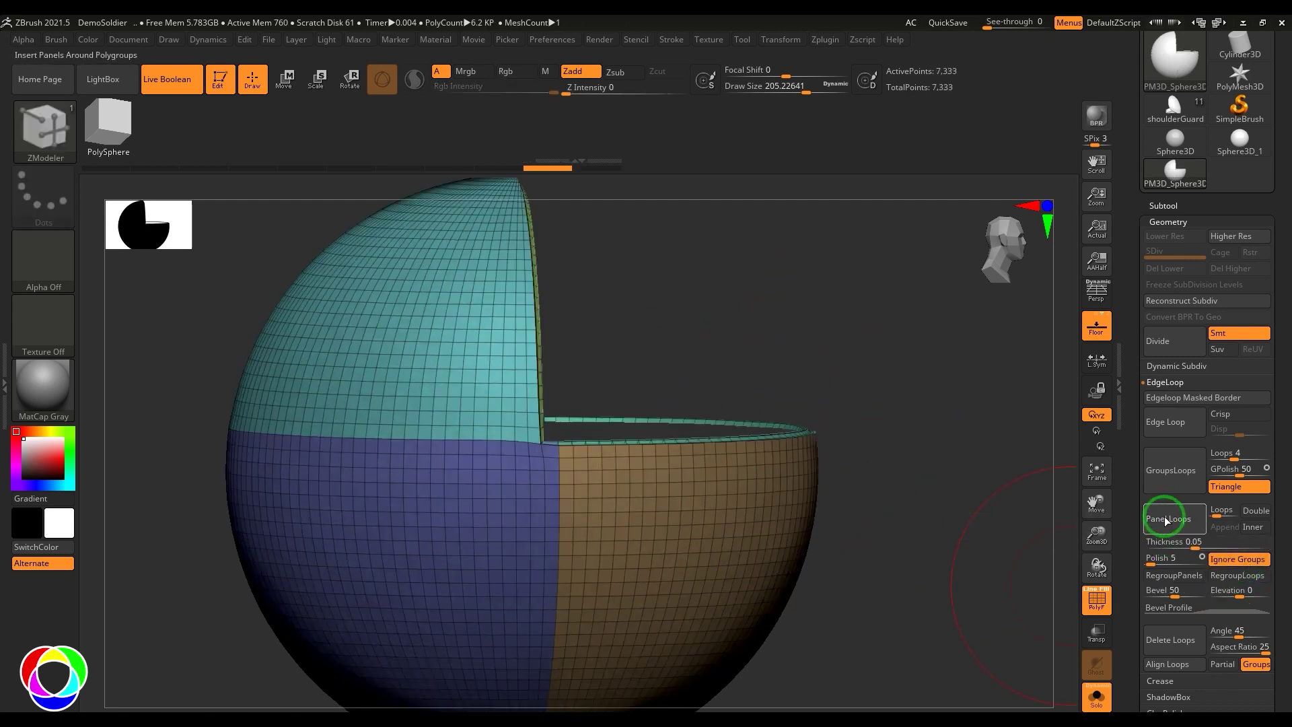
left_click_drag(854, 350, 827, 363)
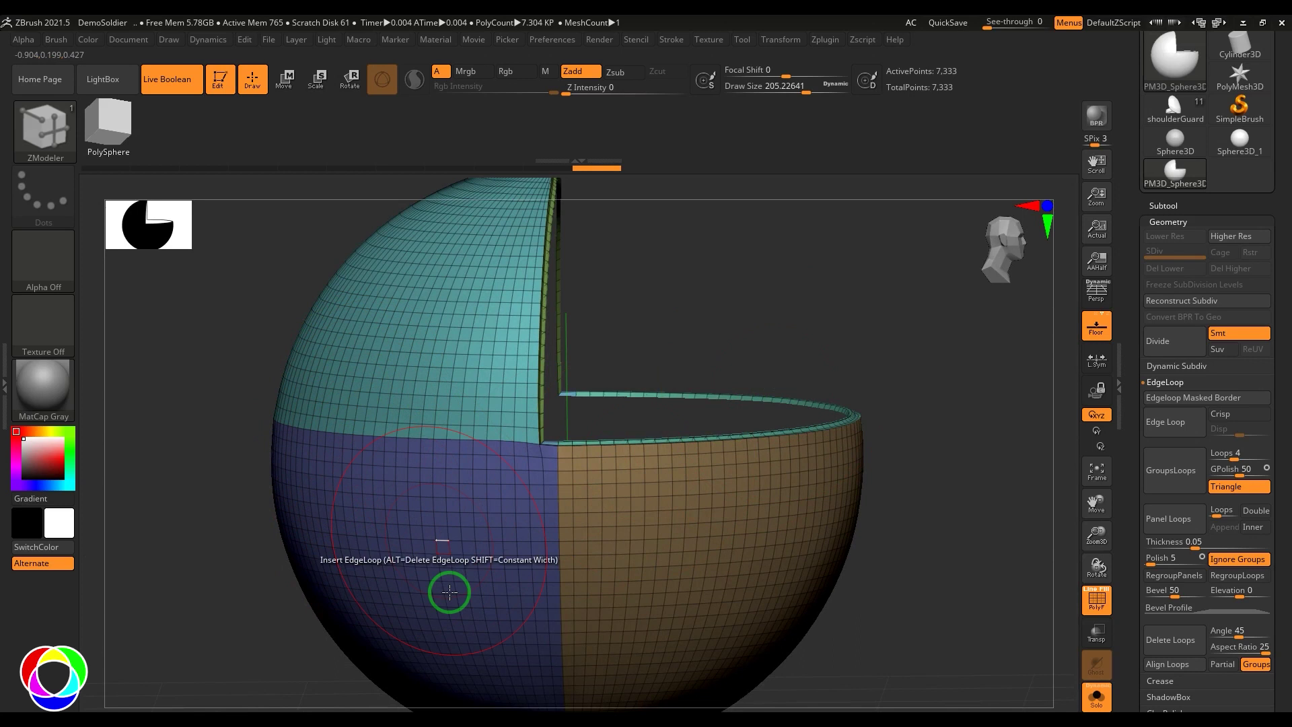
left_click_drag(774, 303, 465, 440)
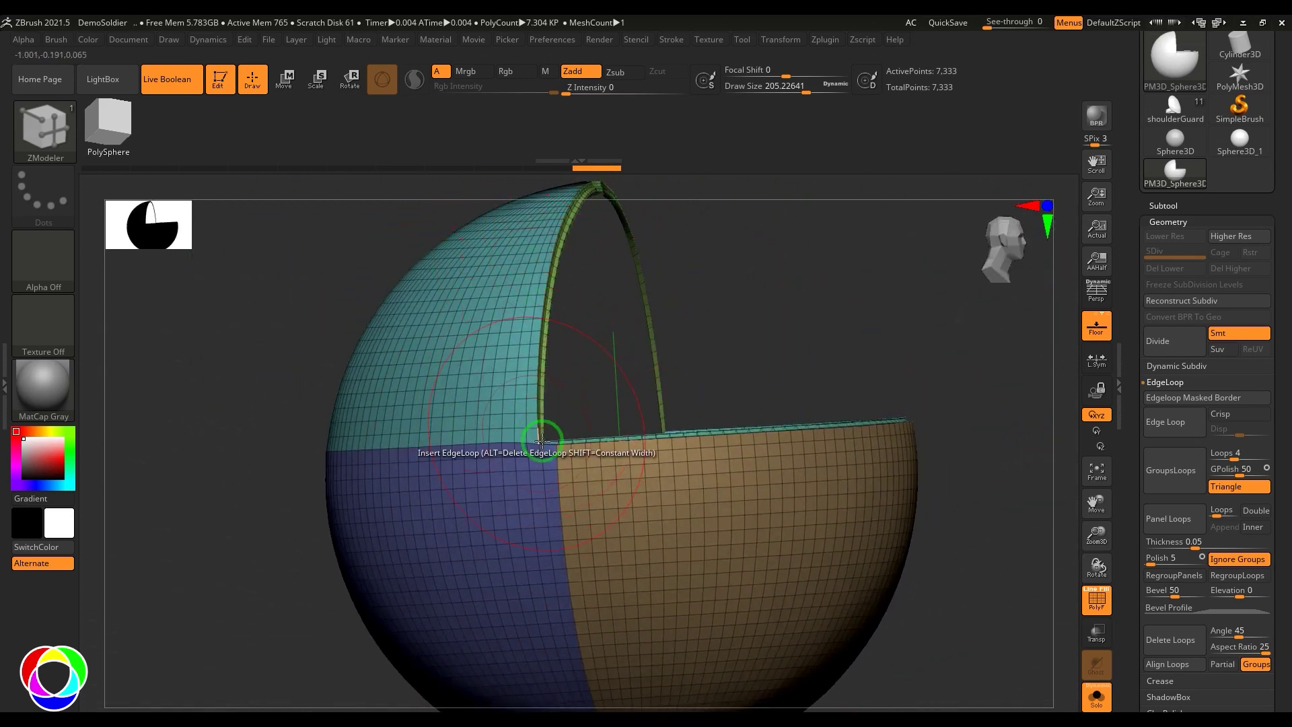
key("ctrl+z")
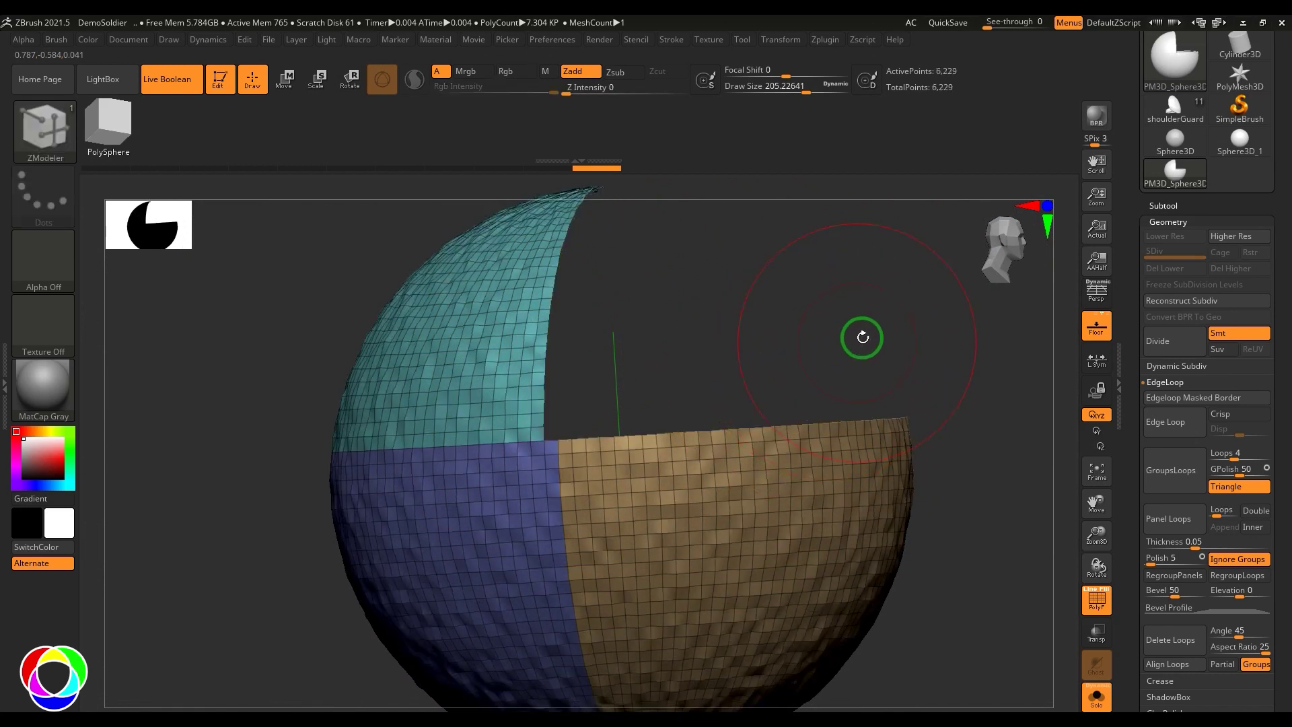
Step: Isolate the sphere's lower portion, try Panel Loops on it with Ignore Groups enabled, undo, and show the whole mesh again
mouse_move(861, 337)
left_mouse_down()
mouse_move(894, 320)
mouse_move(911, 464)
left_mouse_up()
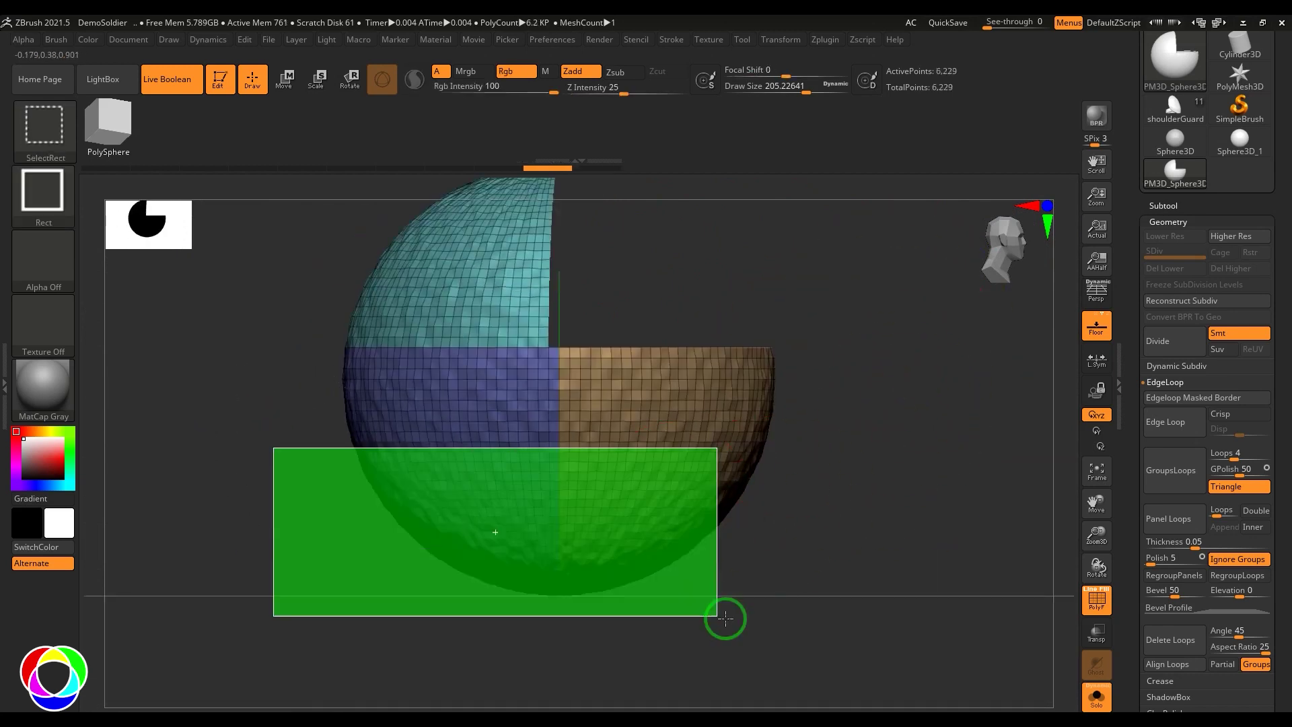
left_click_drag(725, 617, 904, 693, "ctrl+shift")
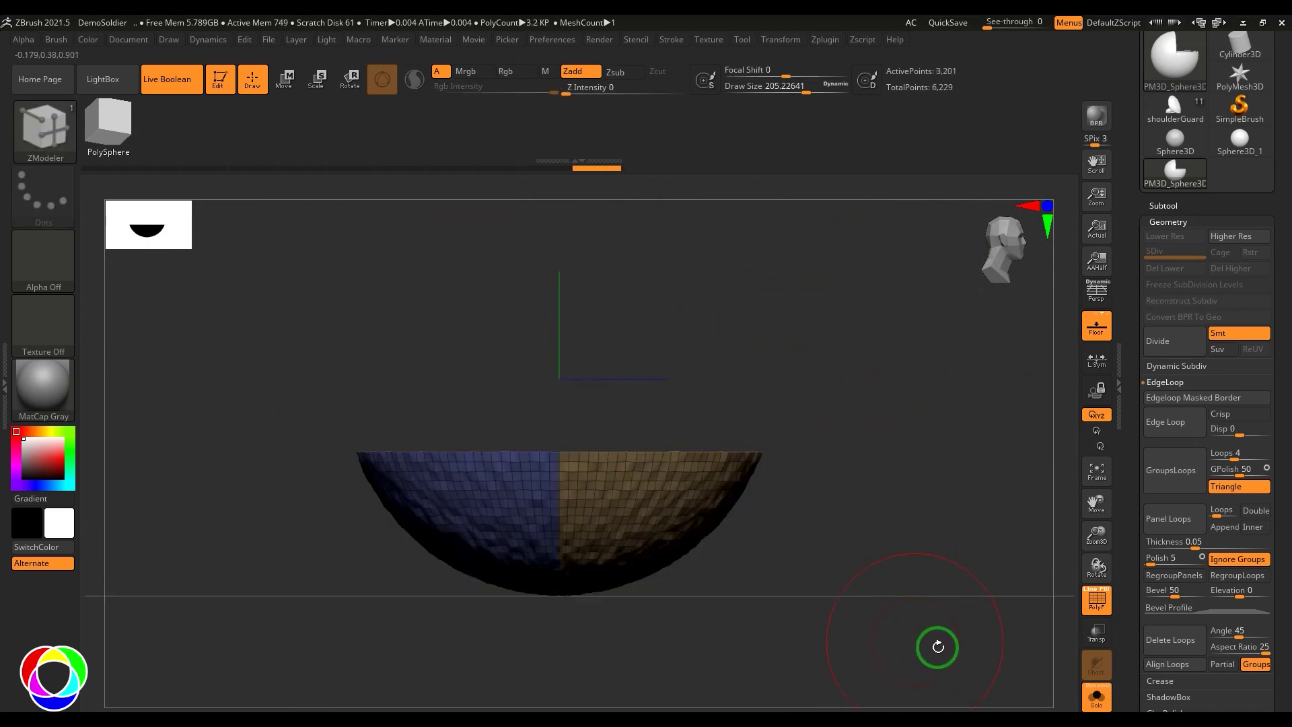
left_click(1174, 522)
left_click_drag(870, 576, 941, 545)
key("ctrl+z")
left_click(940, 518, "ctrl+shift")
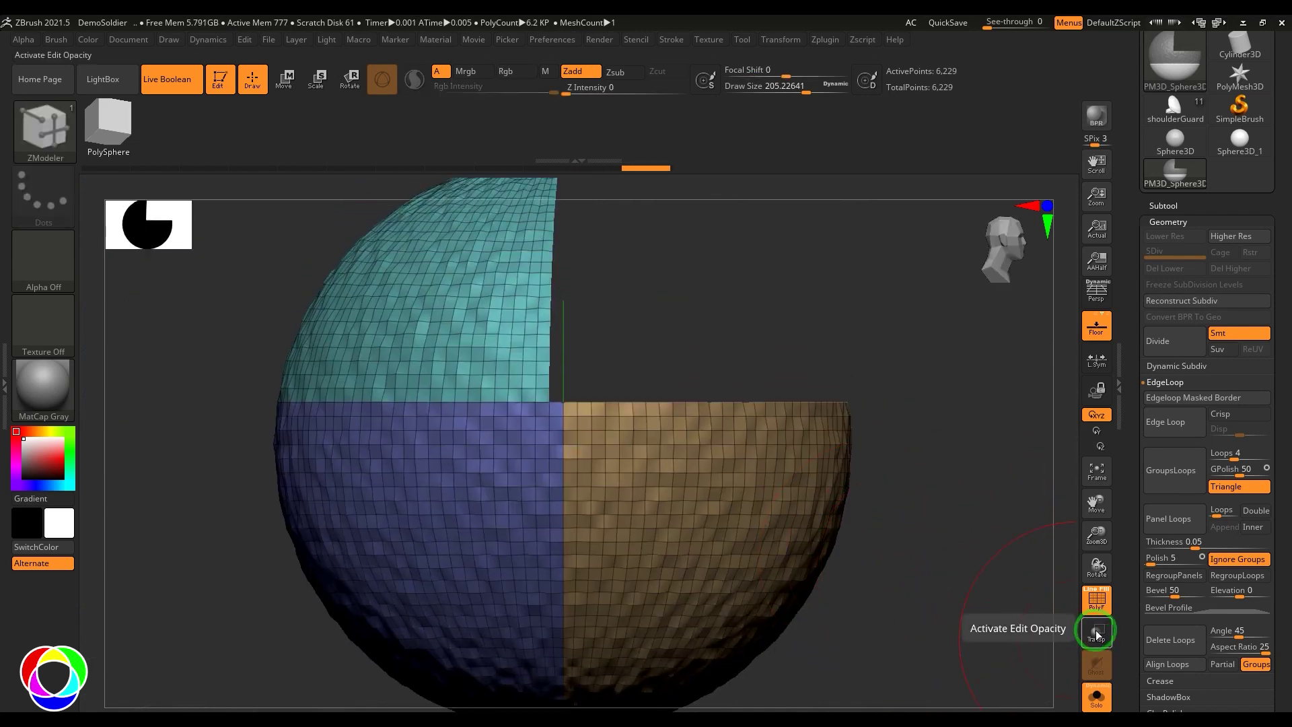
Step: Run Panel Loops on the full sphere with Inner off and Ignore Groups on, undo it, and disable Ignore Groups
left_click(1255, 527)
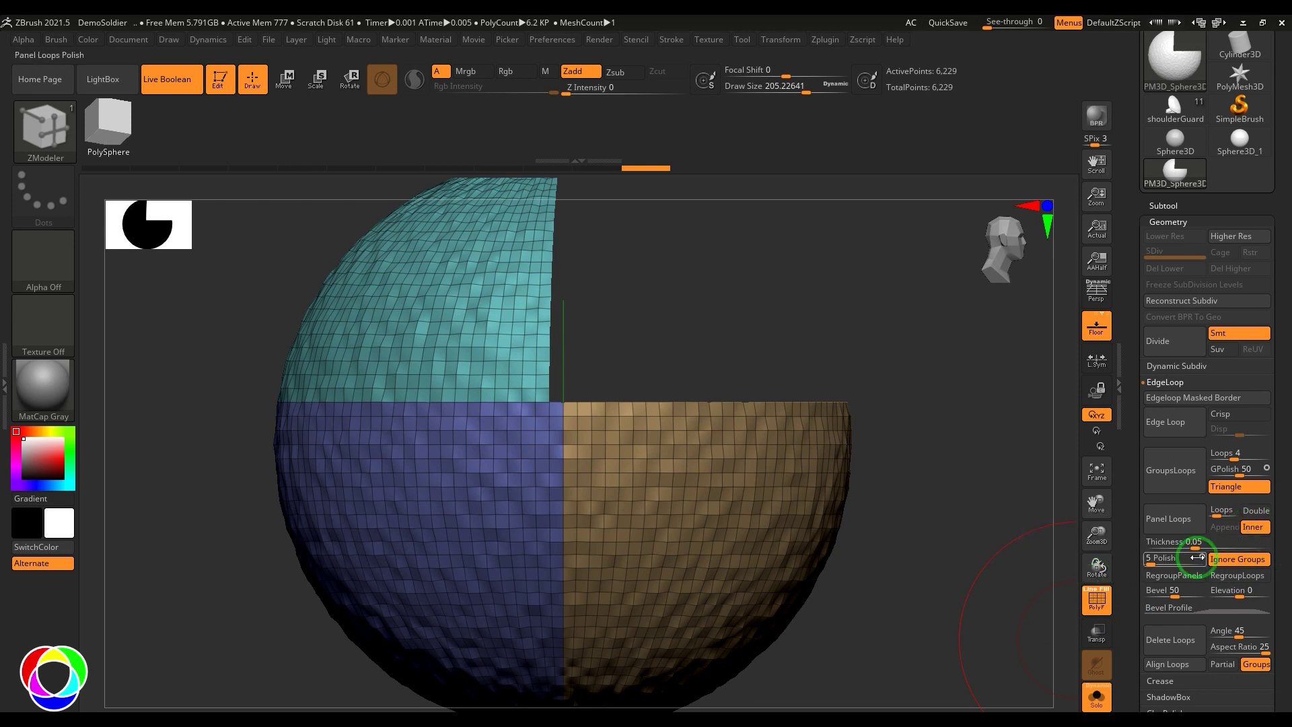
left_click(1257, 528)
left_click(1172, 519)
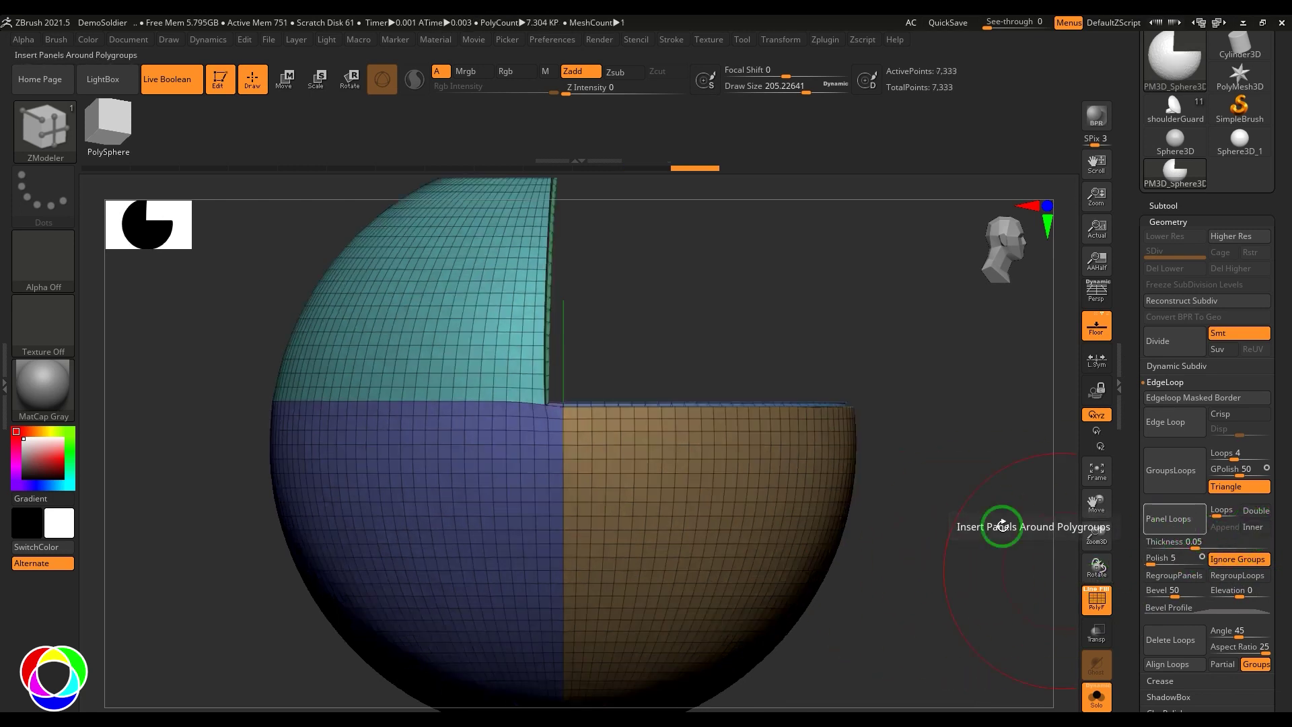
key("ctrl+z")
left_click(1239, 563)
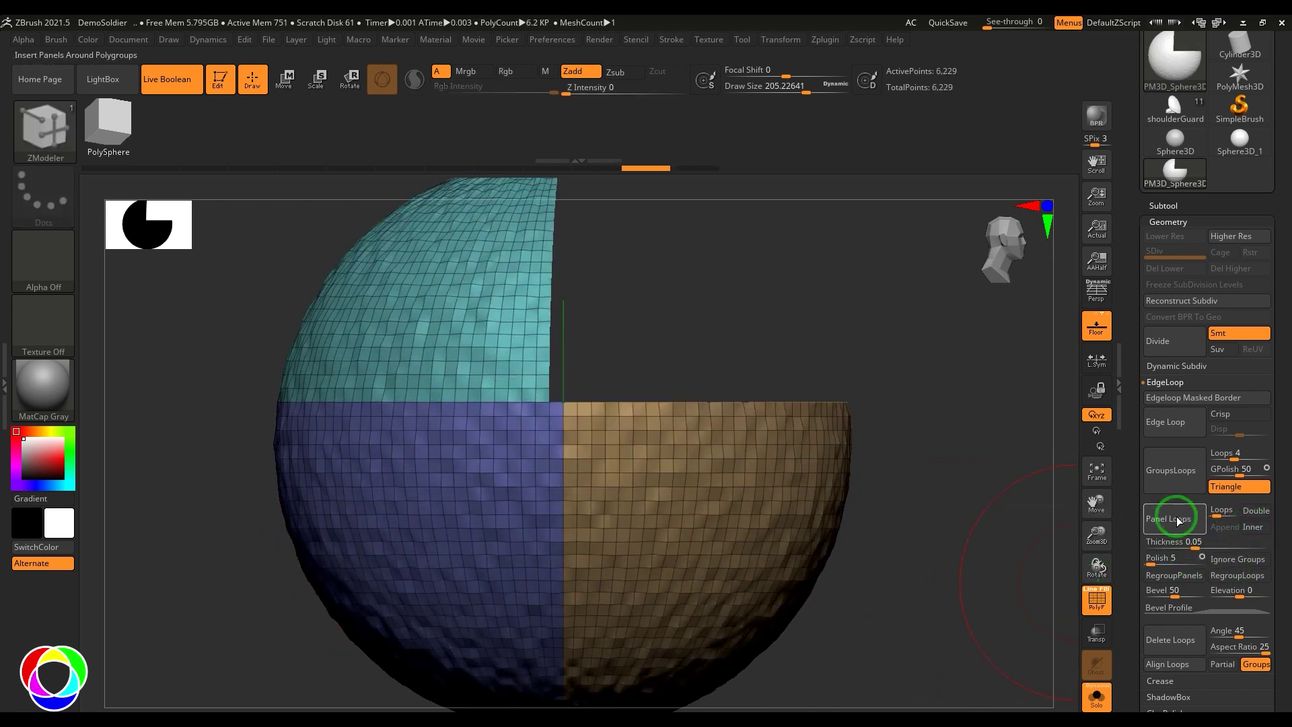
Step: Try Panel Loops with both Inner and Ignore Groups off, inspect the gap between panels, and undo it
left_click(1175, 520)
mouse_move(244, 551)
left_mouse_down()
mouse_move(190, 554)
mouse_move(281, 546)
mouse_move(479, 452)
left_mouse_up()
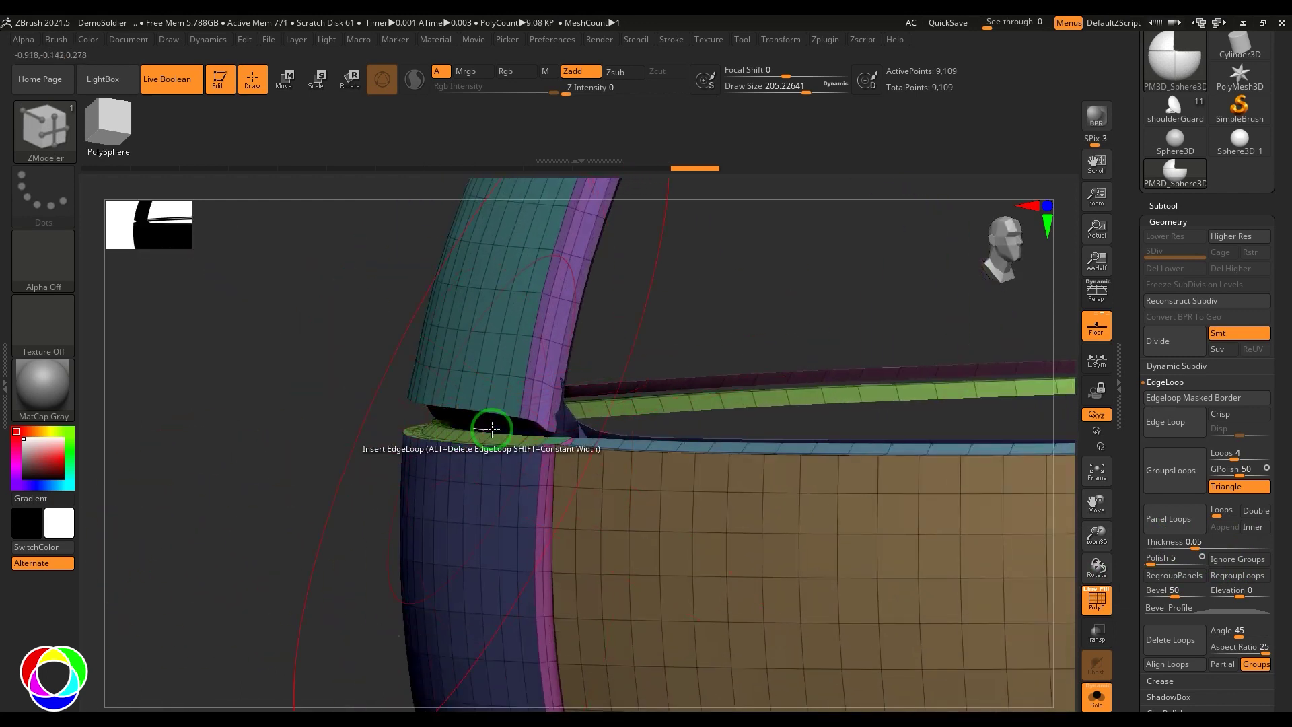
key("ctrl+z")
Step: Try Panel Loops with Inner enabled, inspect the panel borders, undo the result, and turn Inner off
left_click(1252, 527)
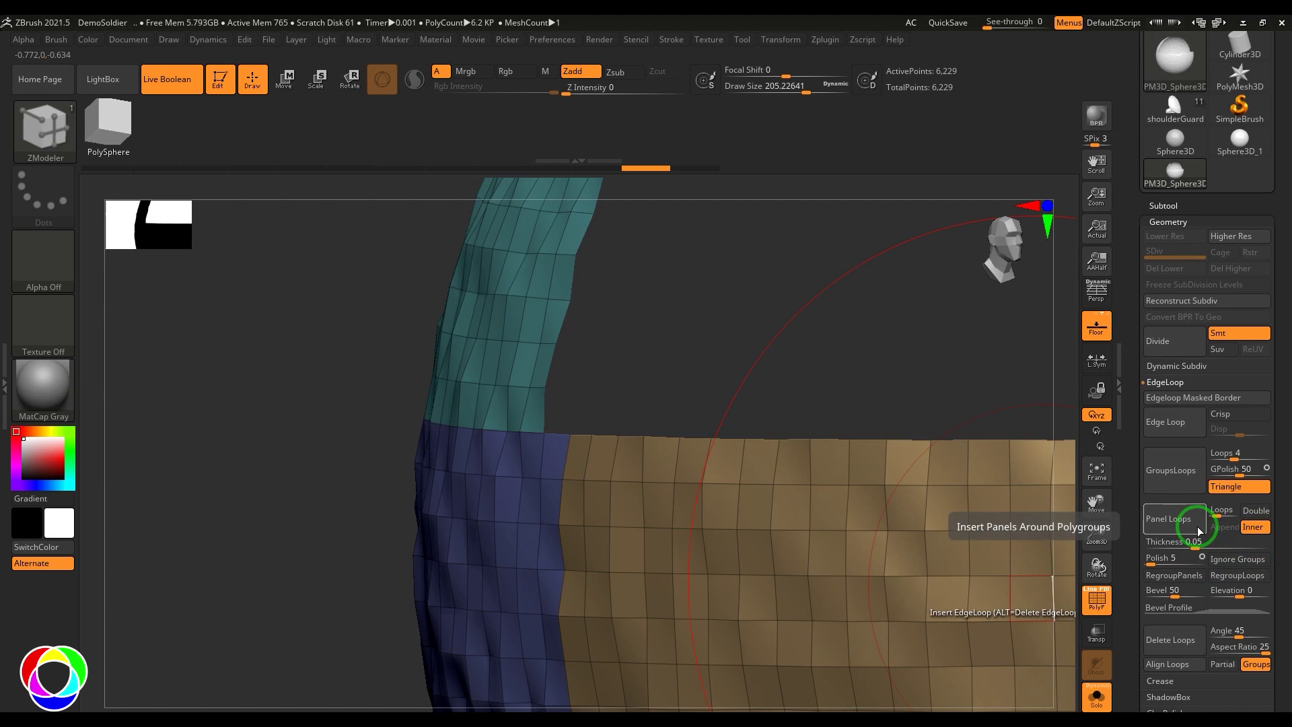
left_click(1193, 525)
mouse_move(542, 533)
left_mouse_down()
mouse_move(383, 560)
mouse_move(449, 571)
mouse_move(424, 567)
mouse_move(370, 551)
mouse_move(323, 502)
mouse_move(326, 542)
left_mouse_up()
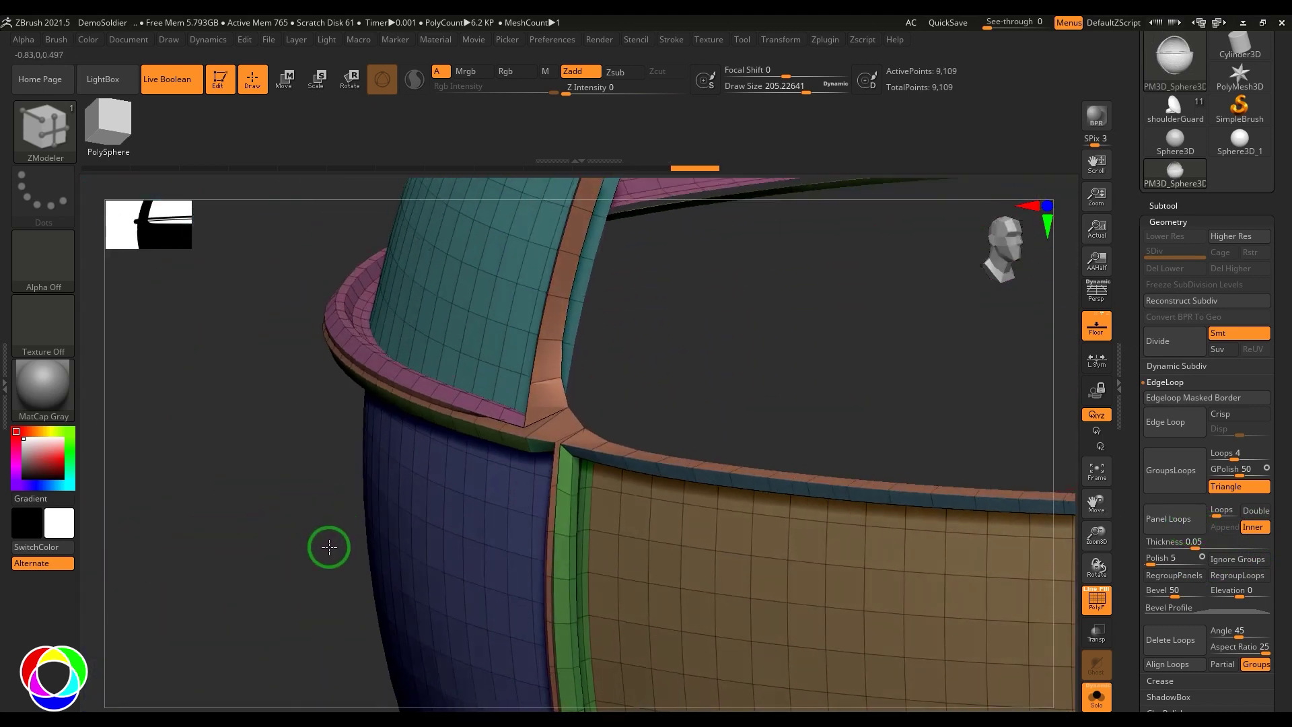
key("ctrl+z")
left_click(1246, 527)
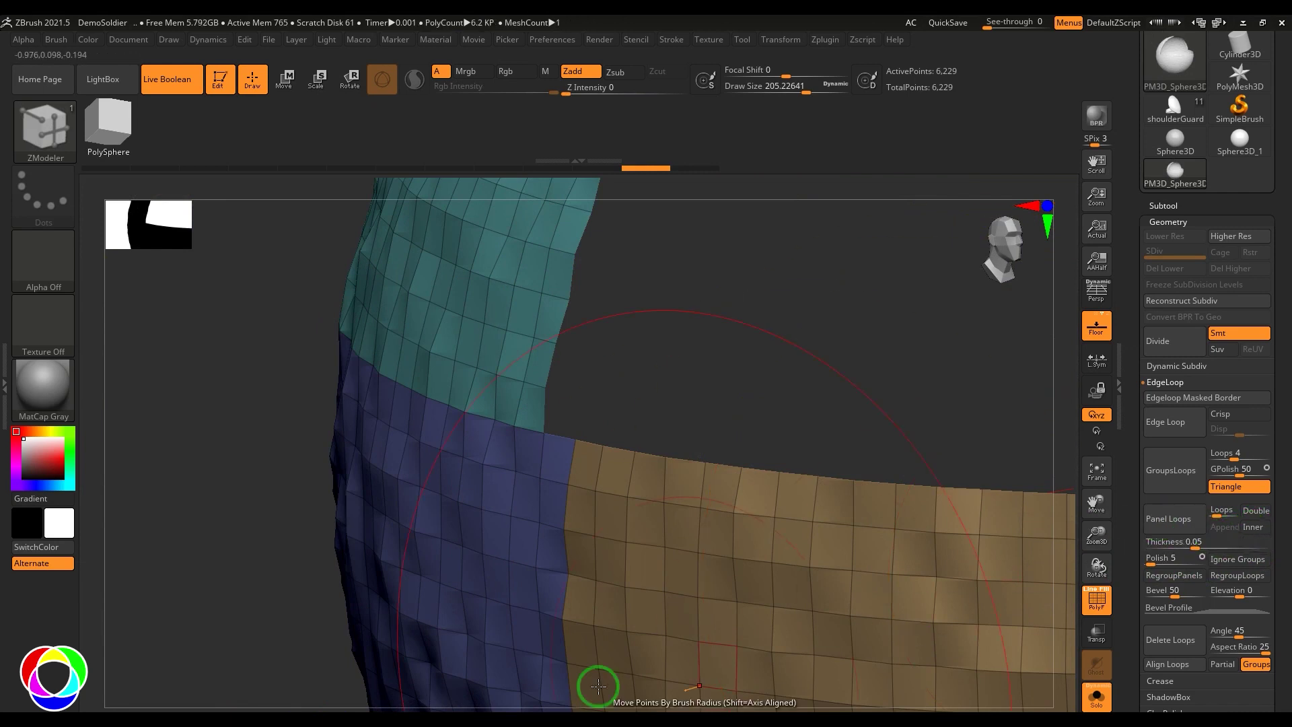
Step: Isolate the sphere's lower portion and create panel loops from it with Append enabled
left_click_drag(216, 556, 280, 483)
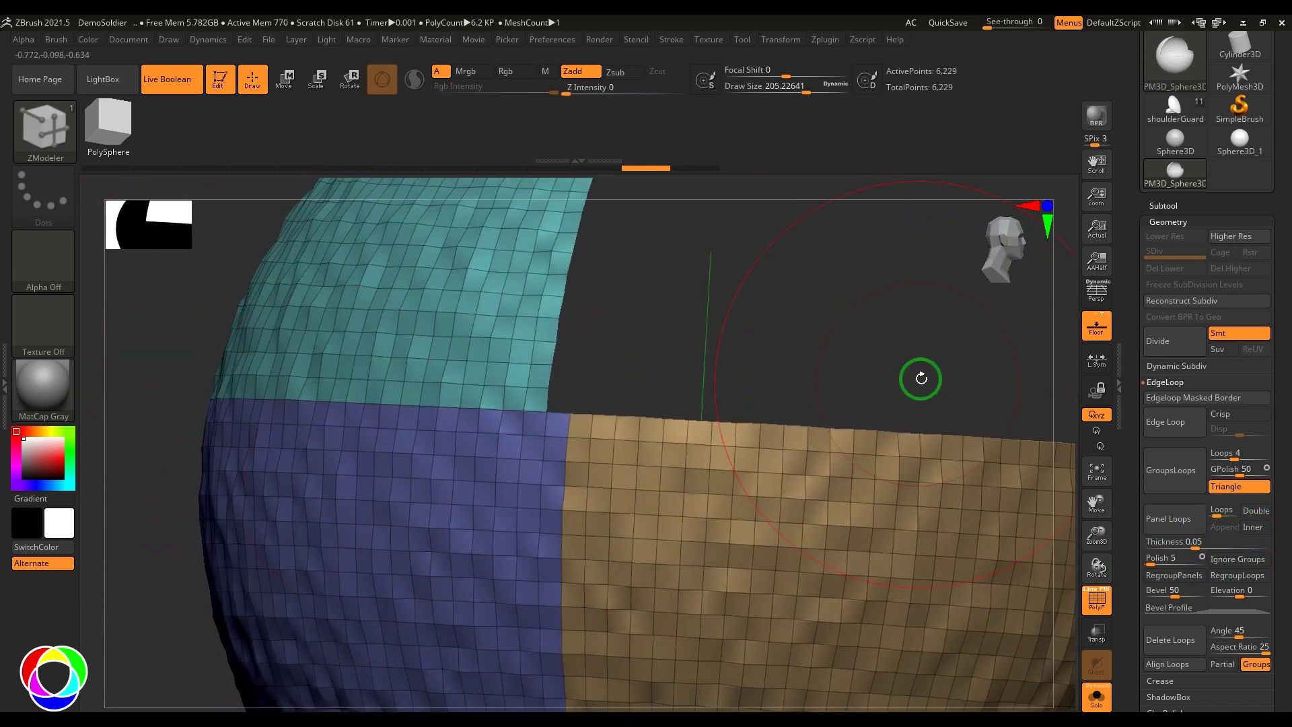
left_click_drag(920, 377, 943, 579, "alt")
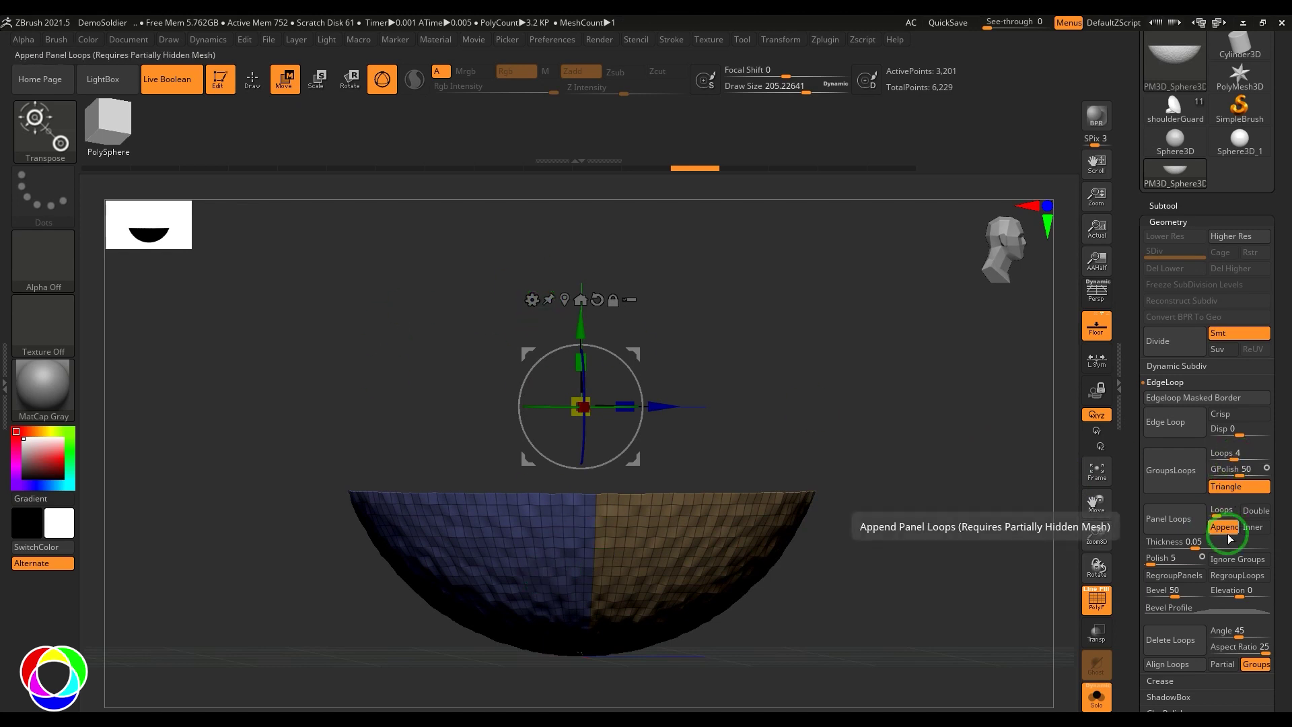
left_click(1177, 519)
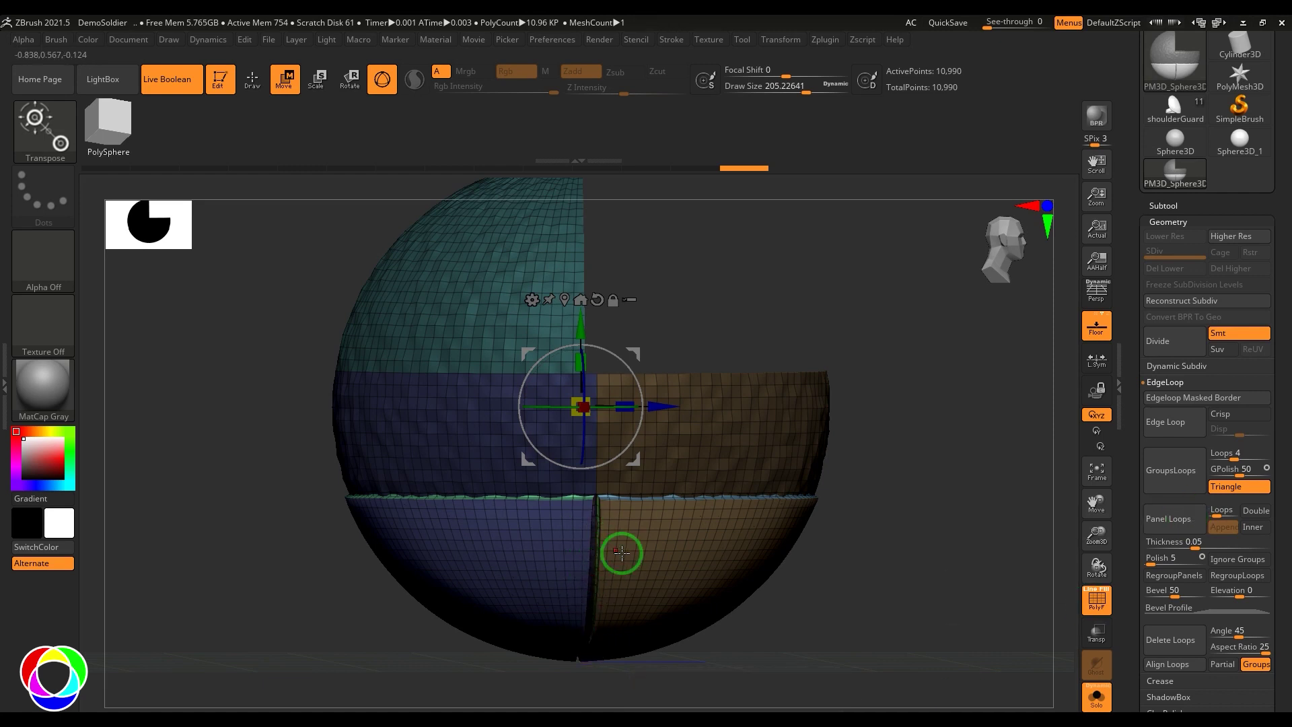
Step: Move the appended panels sideways away from the sphere, and undo both the move and the panel loops
left_click_drag(666, 405, 1077, 408)
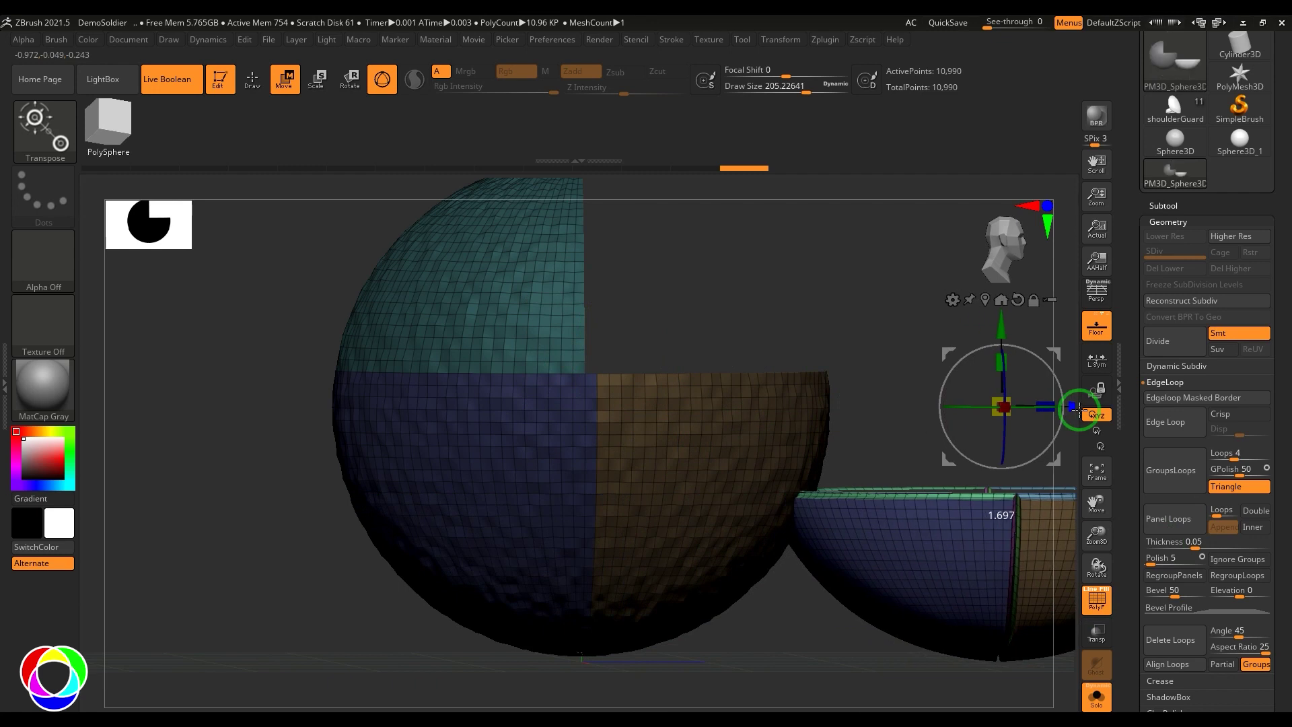
left_click_drag(1077, 409, 1077, 369)
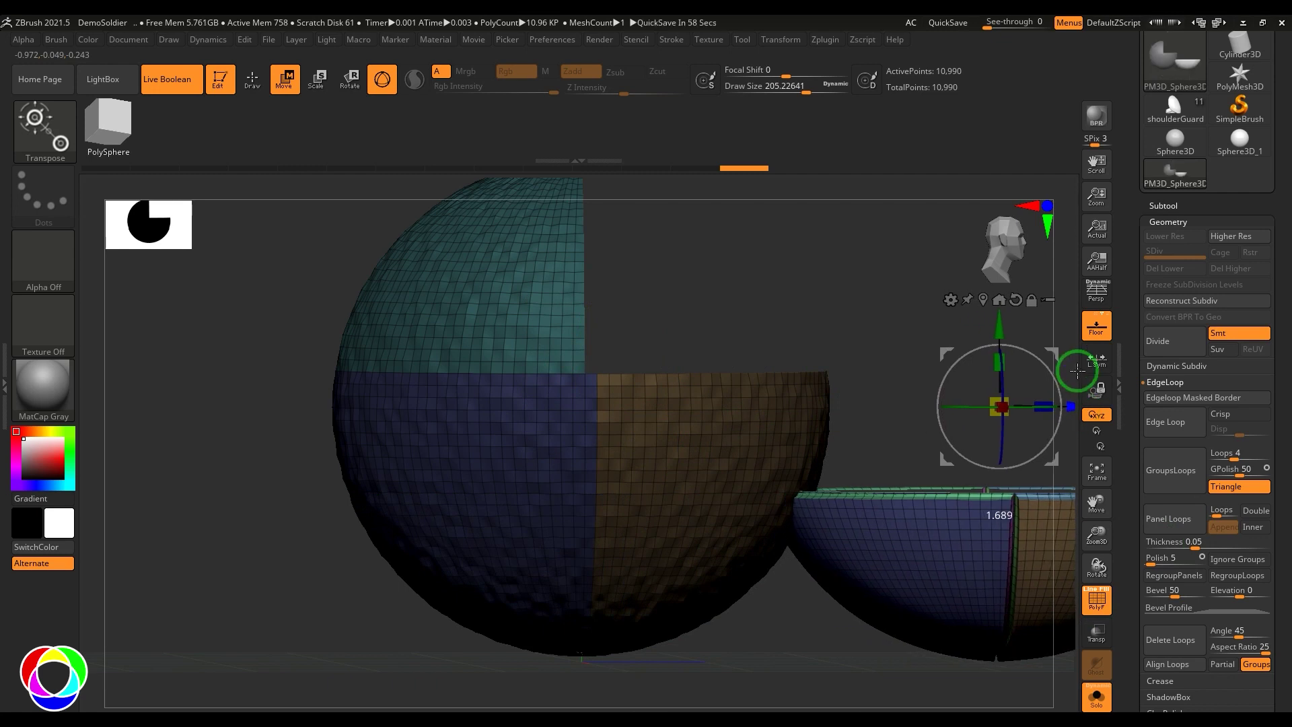
key("ctrl+z")
key("ctrl+z")
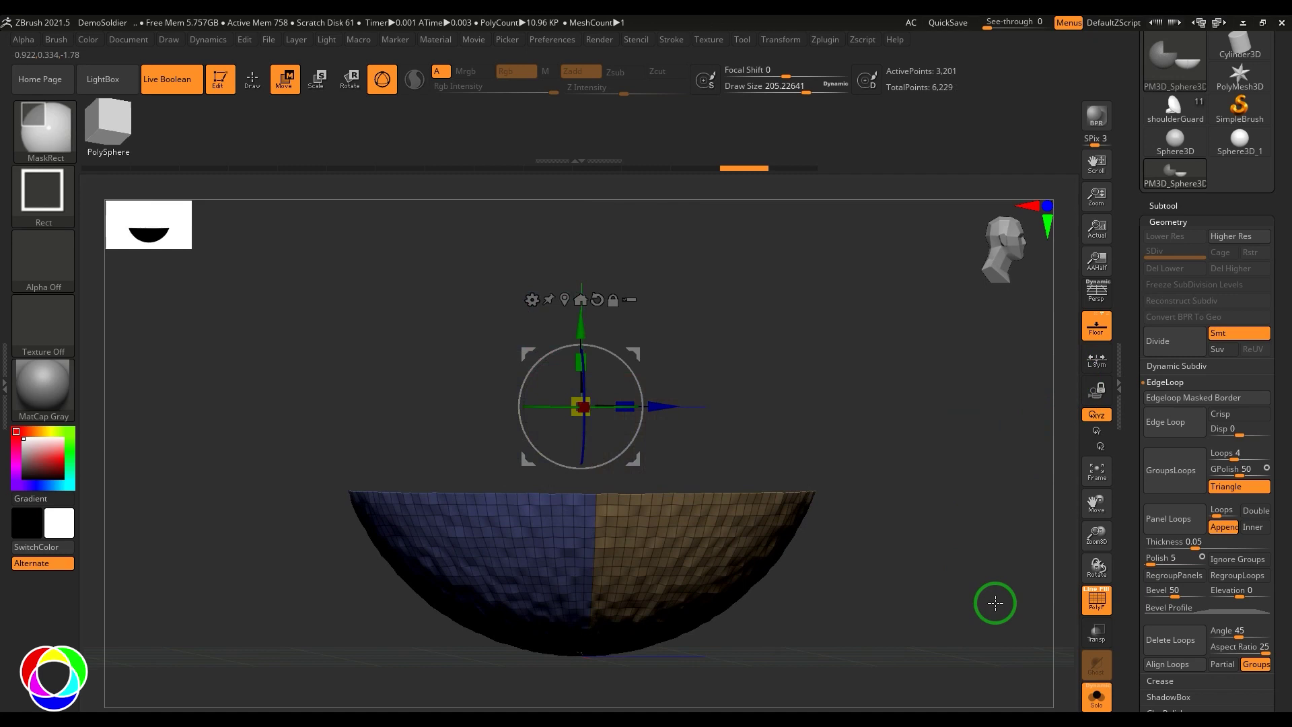
Step: Try Panel Loops on the isolated lower portion with Append off, pull the panels sideways, and undo back to the full sphere
left_click(1223, 527)
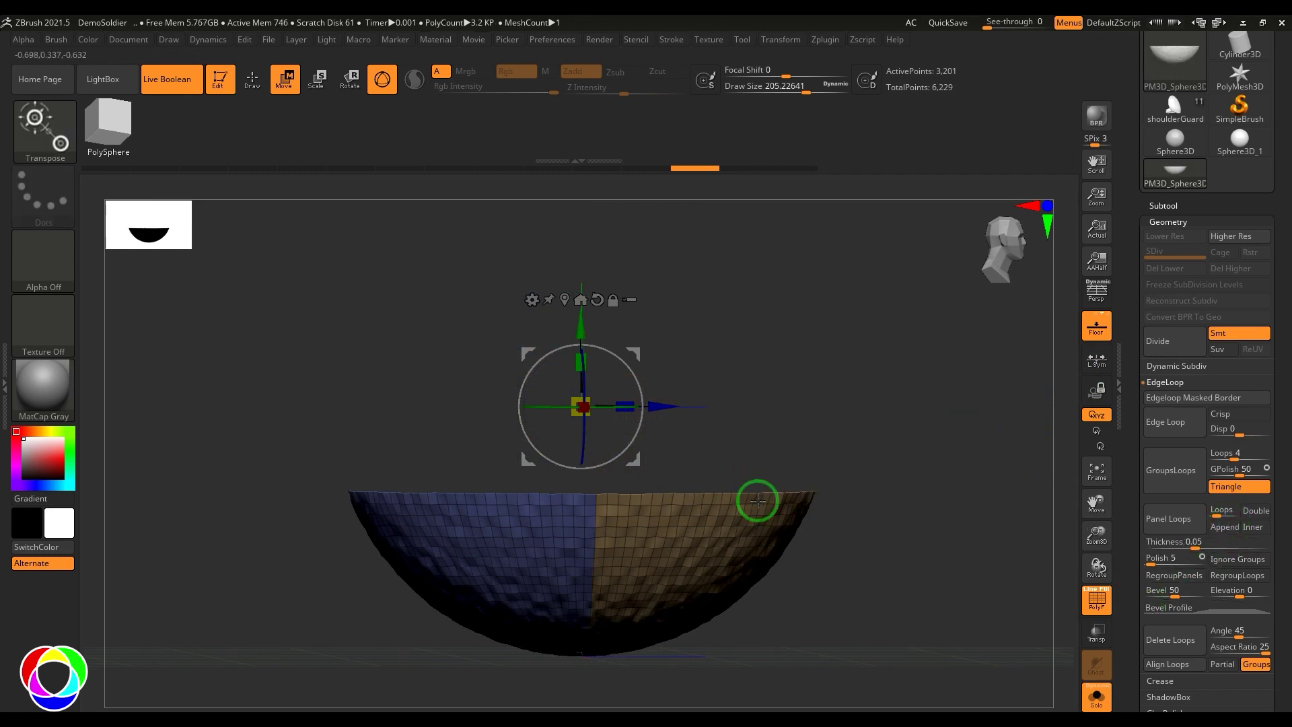
left_click(1167, 520)
left_click_drag(625, 433, 1051, 422)
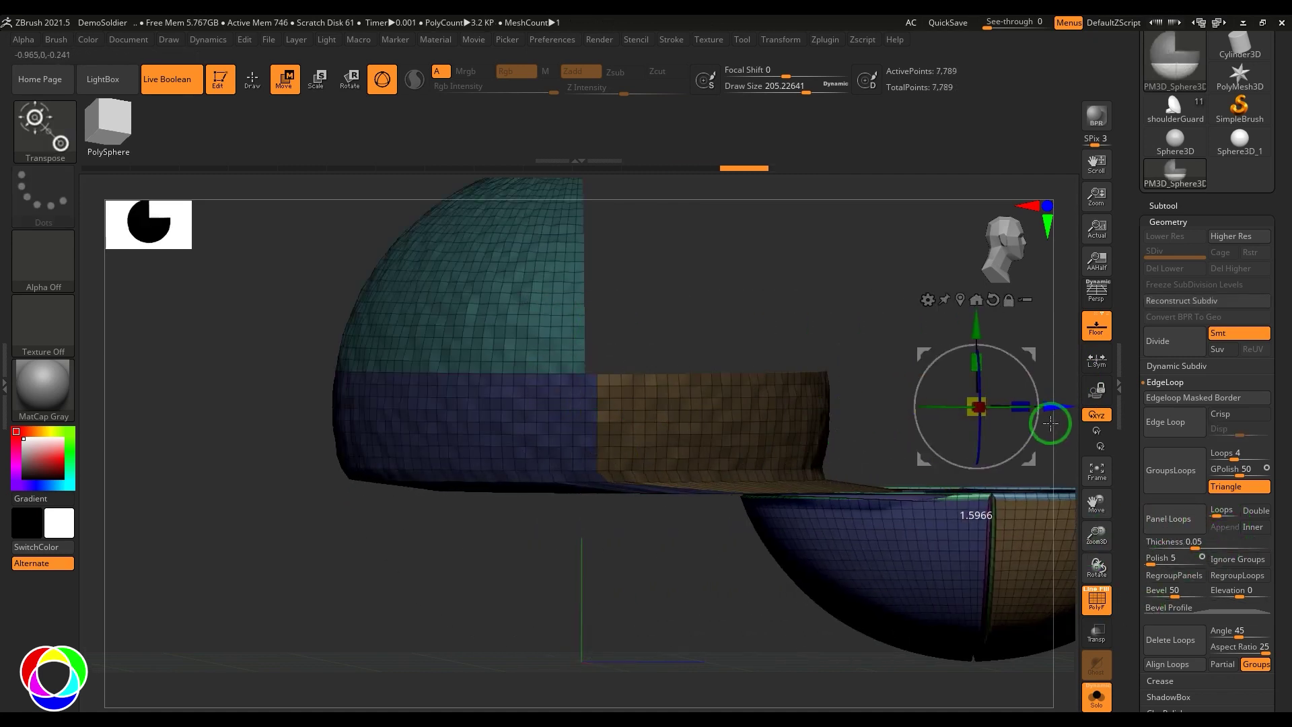
key("ctrl+z")
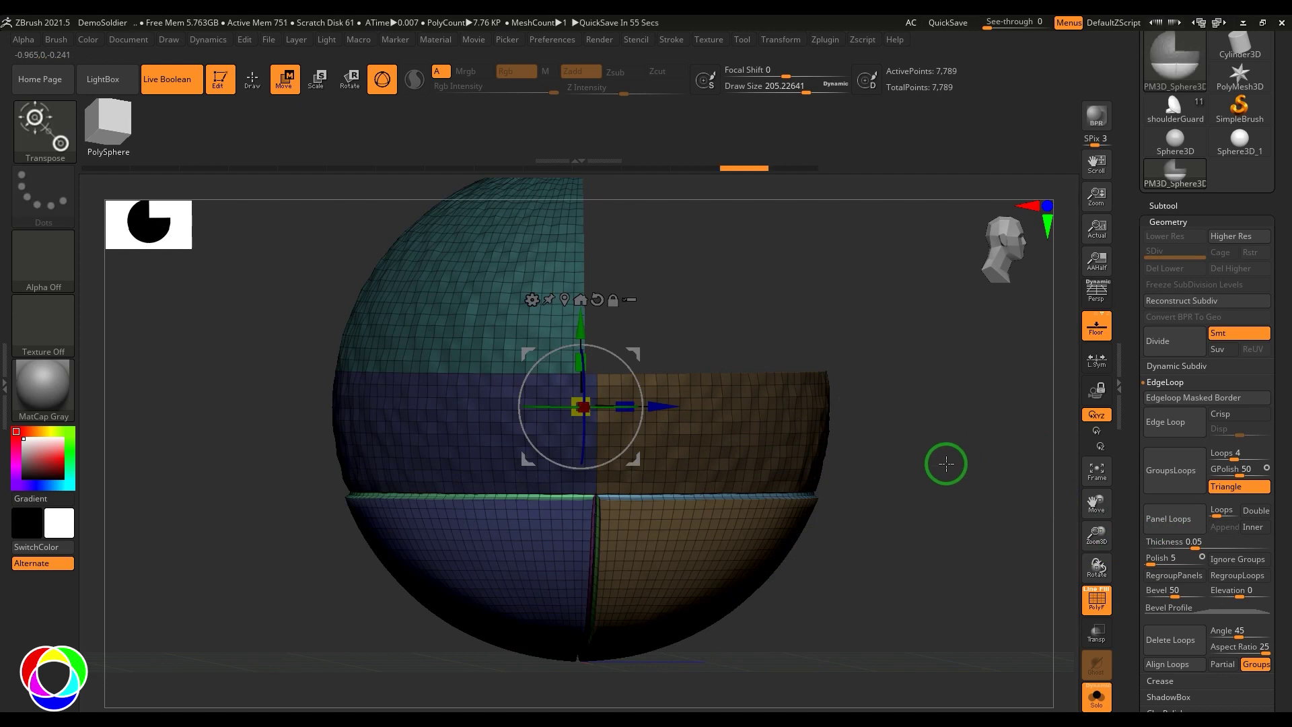
key("ctrl+z")
key("ctrl+z")
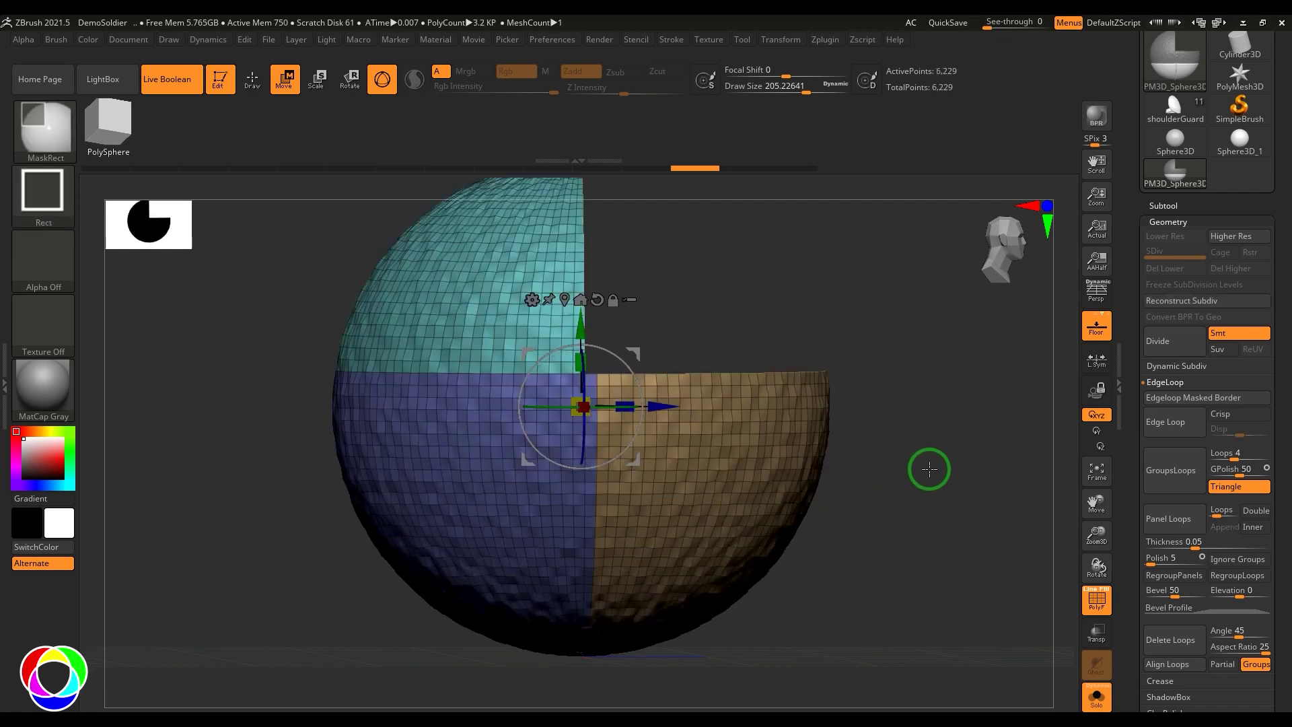
Step: Leave the Move gizmo and switch to the Standard brush
key("b")
key("s")
key("t")
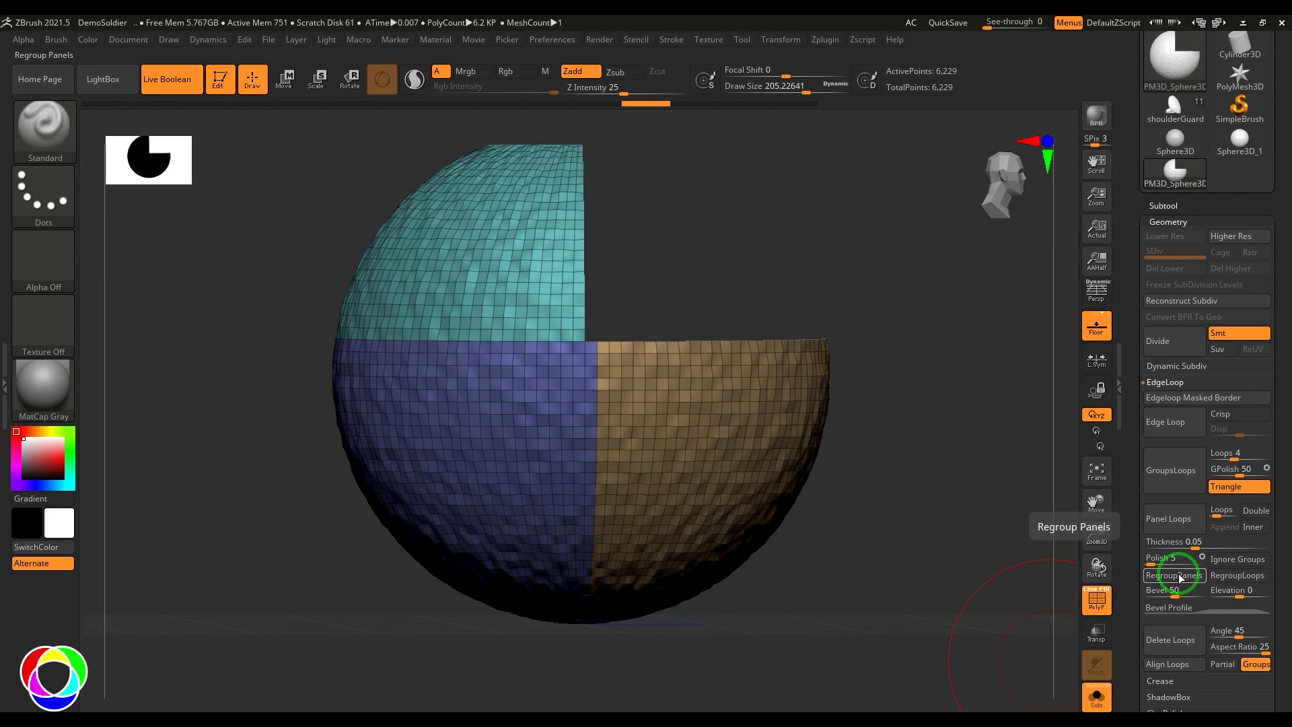
Step: Run Panel Loops on the full sphere with RegroupPanels and RegroupLoops off, inspect the polygroups, and undo it
left_click_drag(858, 591, 850, 629, "alt")
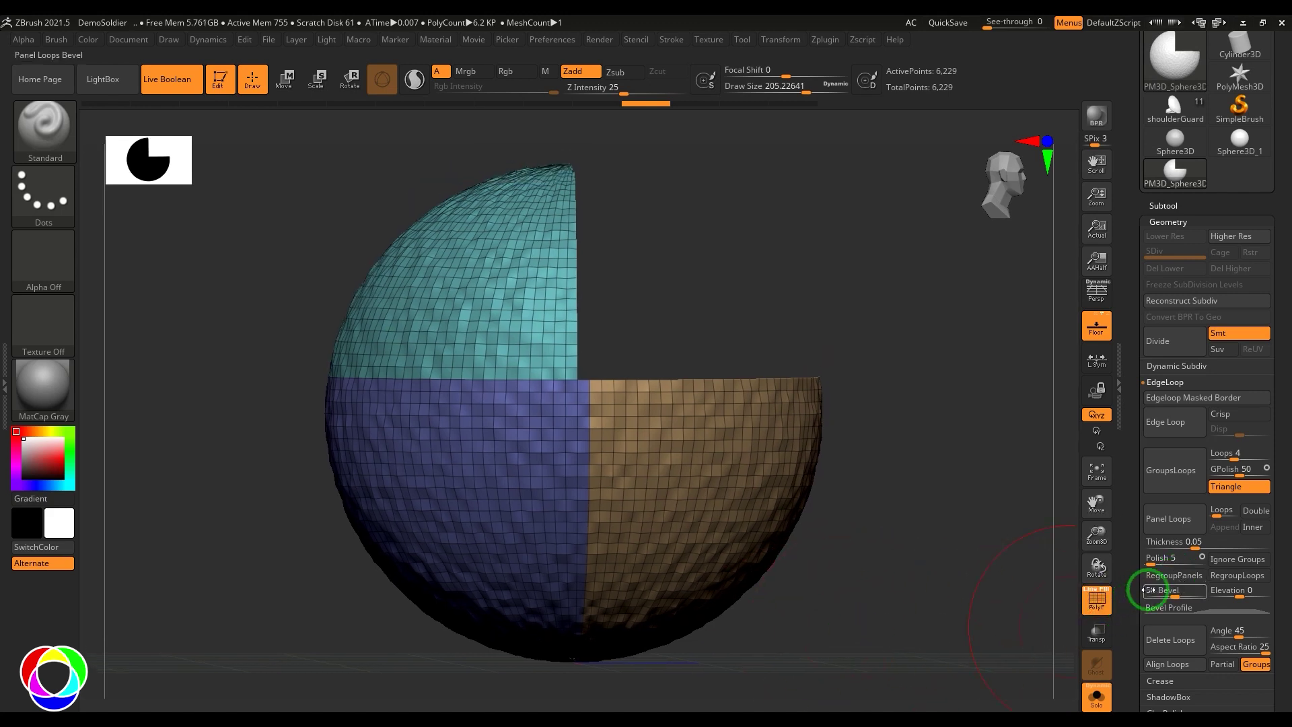
left_click(1157, 521)
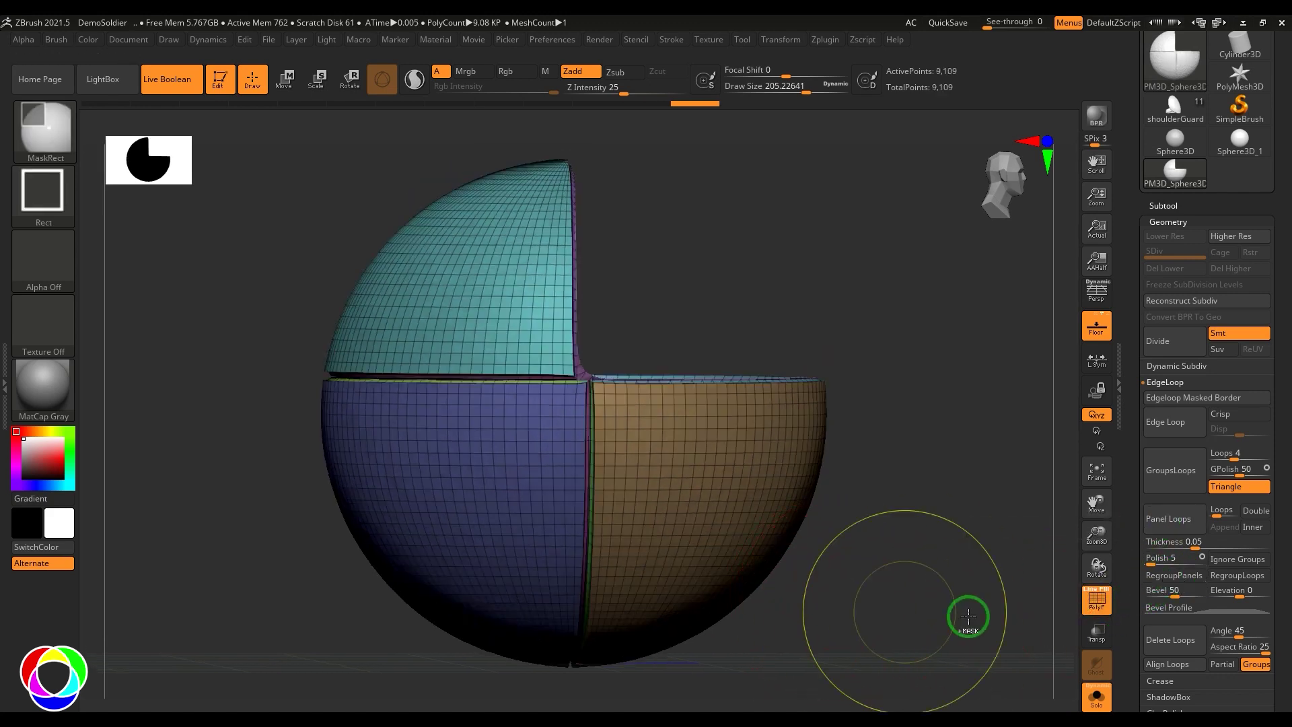
key("ctrl+z")
left_click(1163, 526)
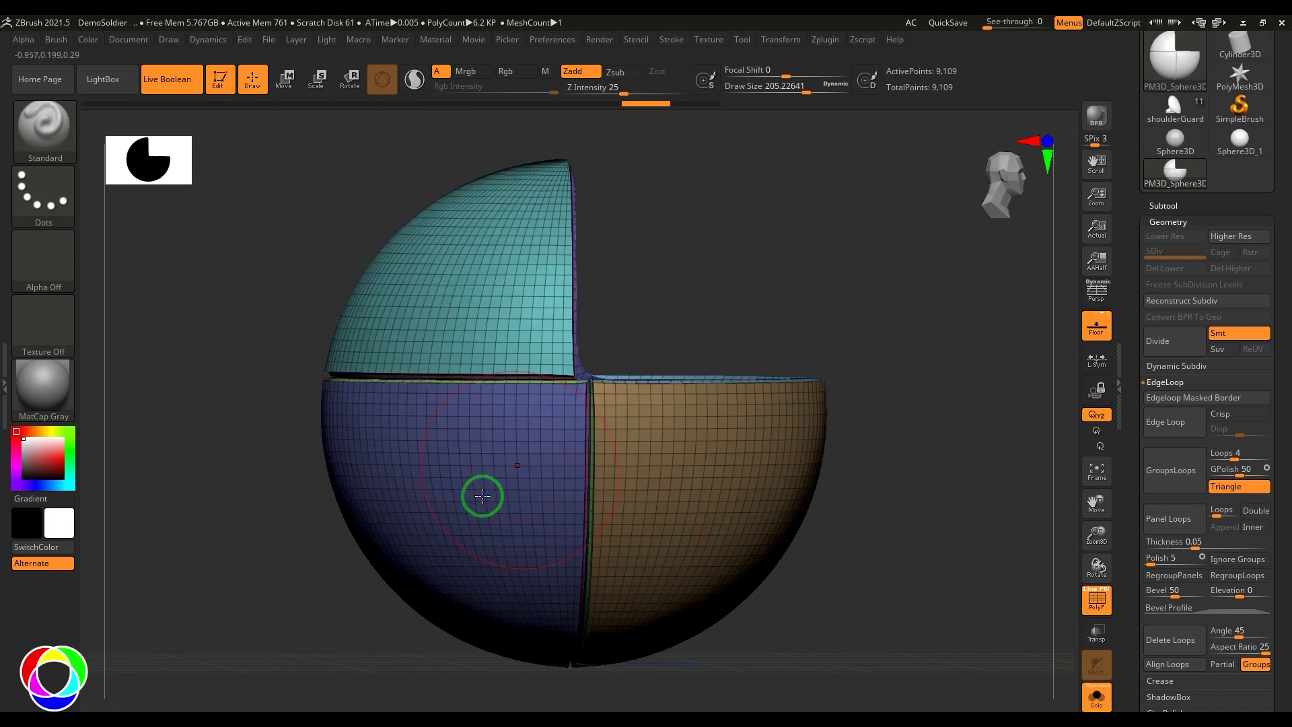
key("ctrl+shift+z")
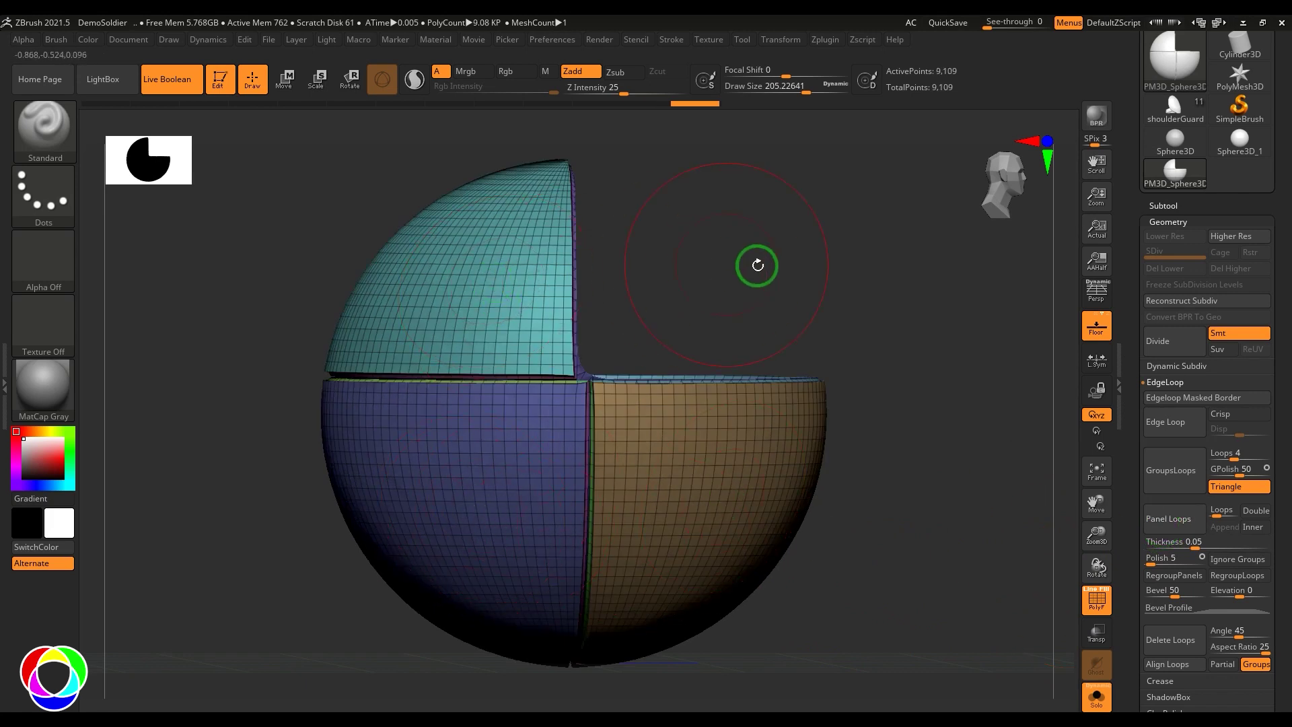
mouse_move(757, 265)
left_mouse_down()
mouse_move(747, 326)
mouse_move(770, 268)
mouse_move(758, 270)
left_mouse_up()
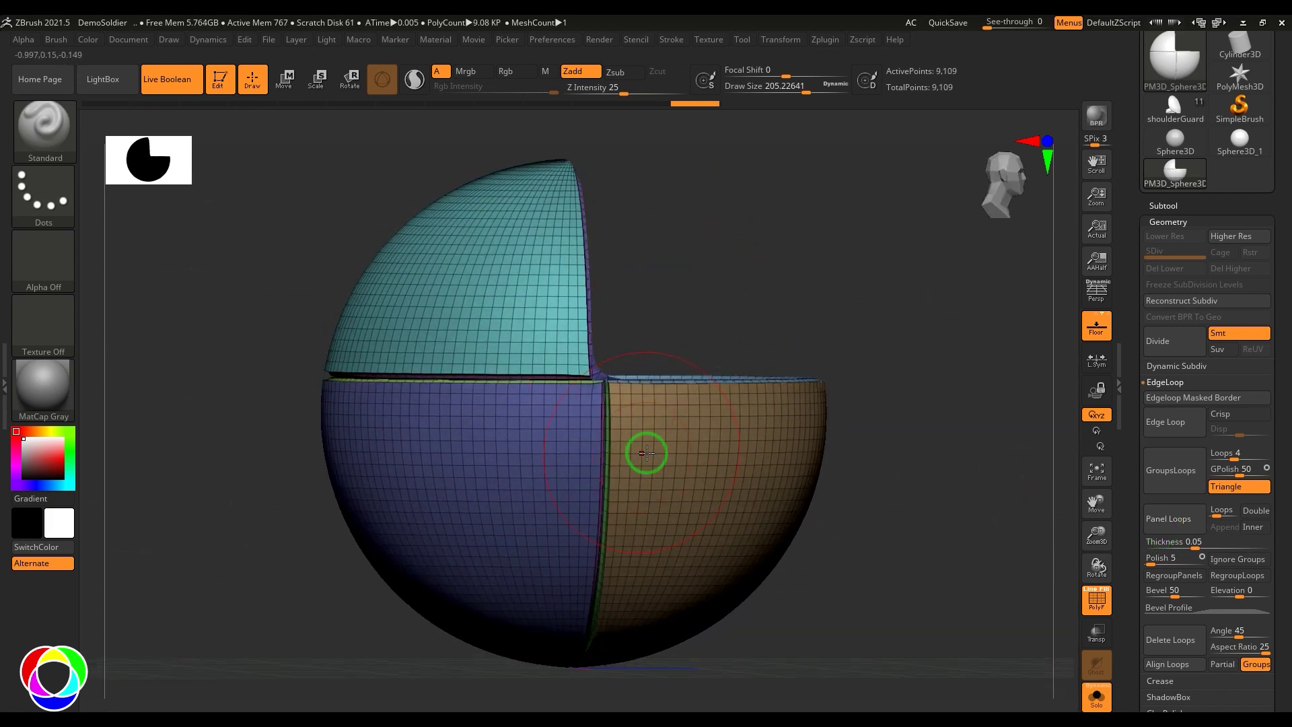
key("ctrl+z")
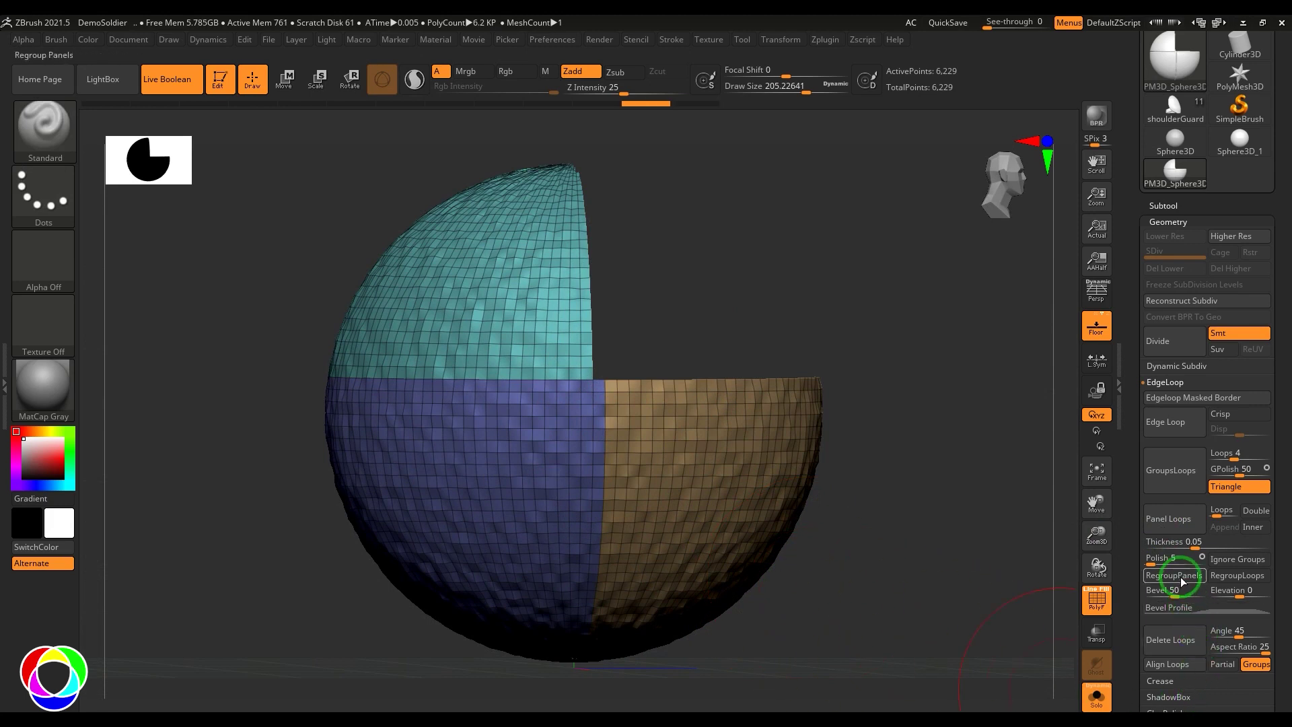
Step: Try Panel Loops with RegroupPanels enabled, undo it, and switch from RegroupPanels to RegroupLoops
left_click(1170, 531)
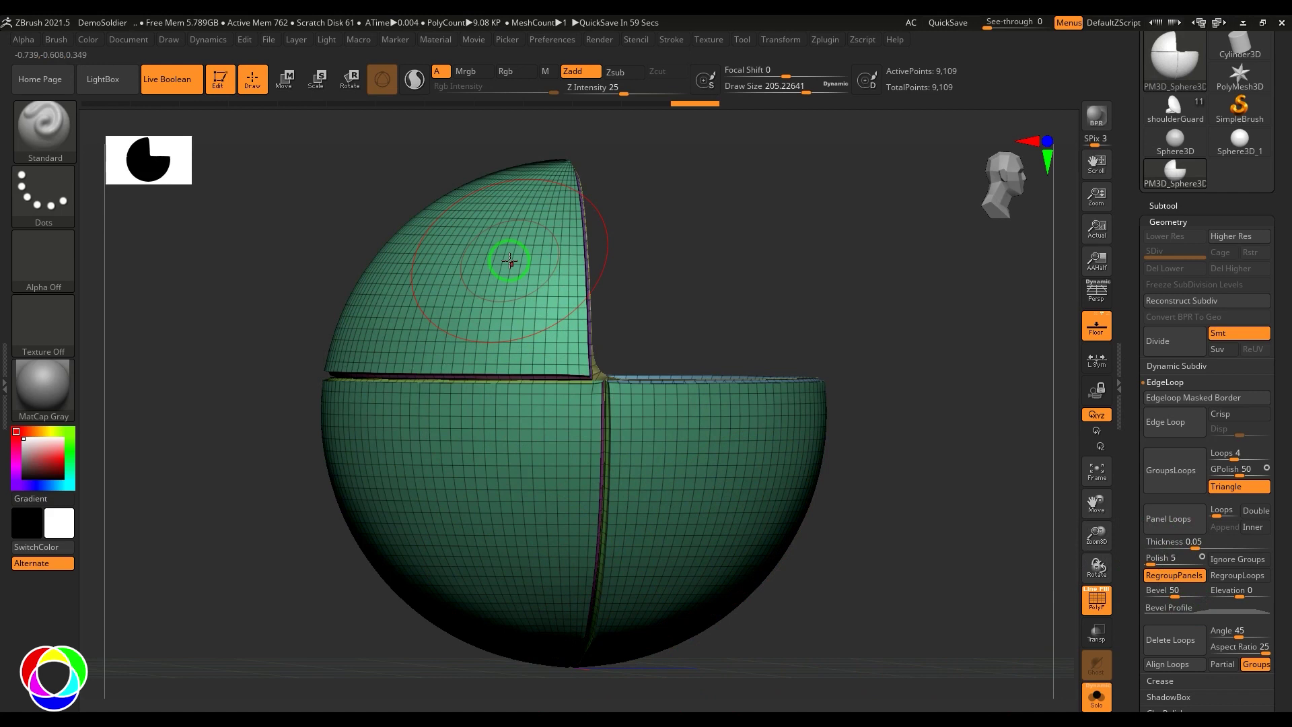
key("ctrl+z")
left_click(1238, 576)
left_click(1191, 577)
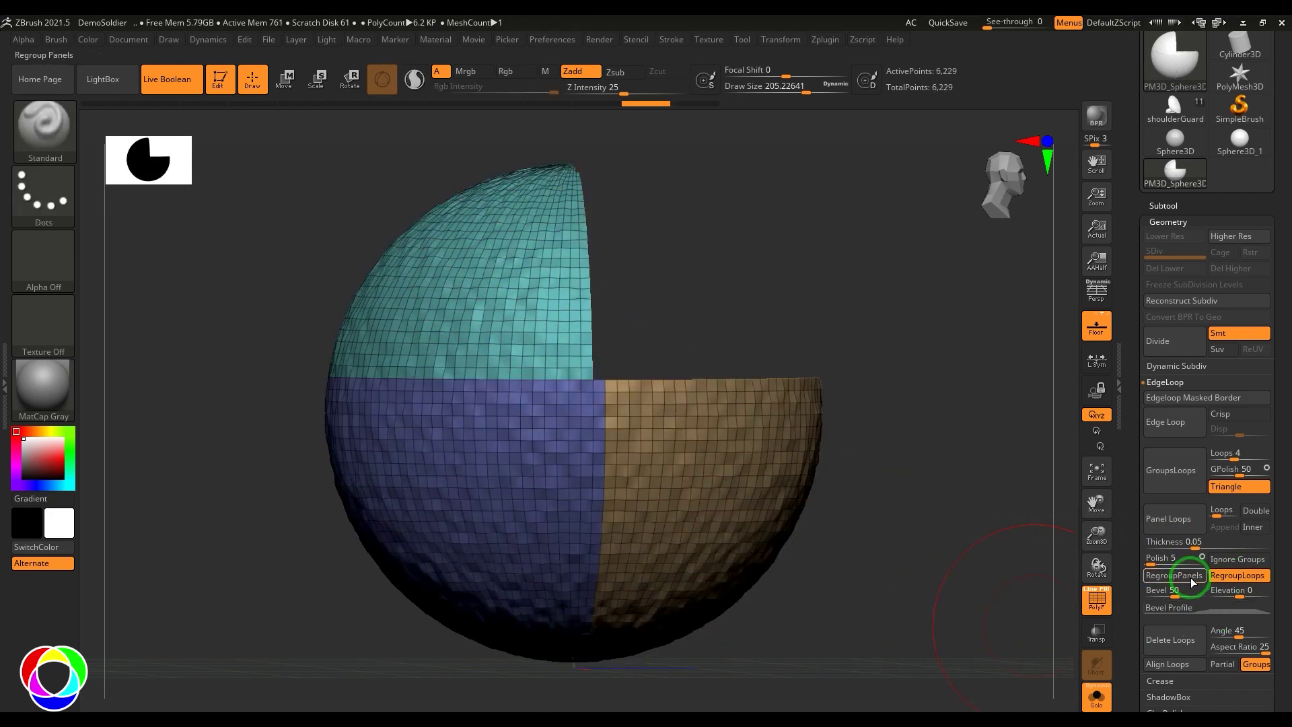
Step: Try Panel Loops with RegroupLoops enabled, inspect the panel borders up close, undo it, and turn RegroupLoops off
left_click(1174, 523)
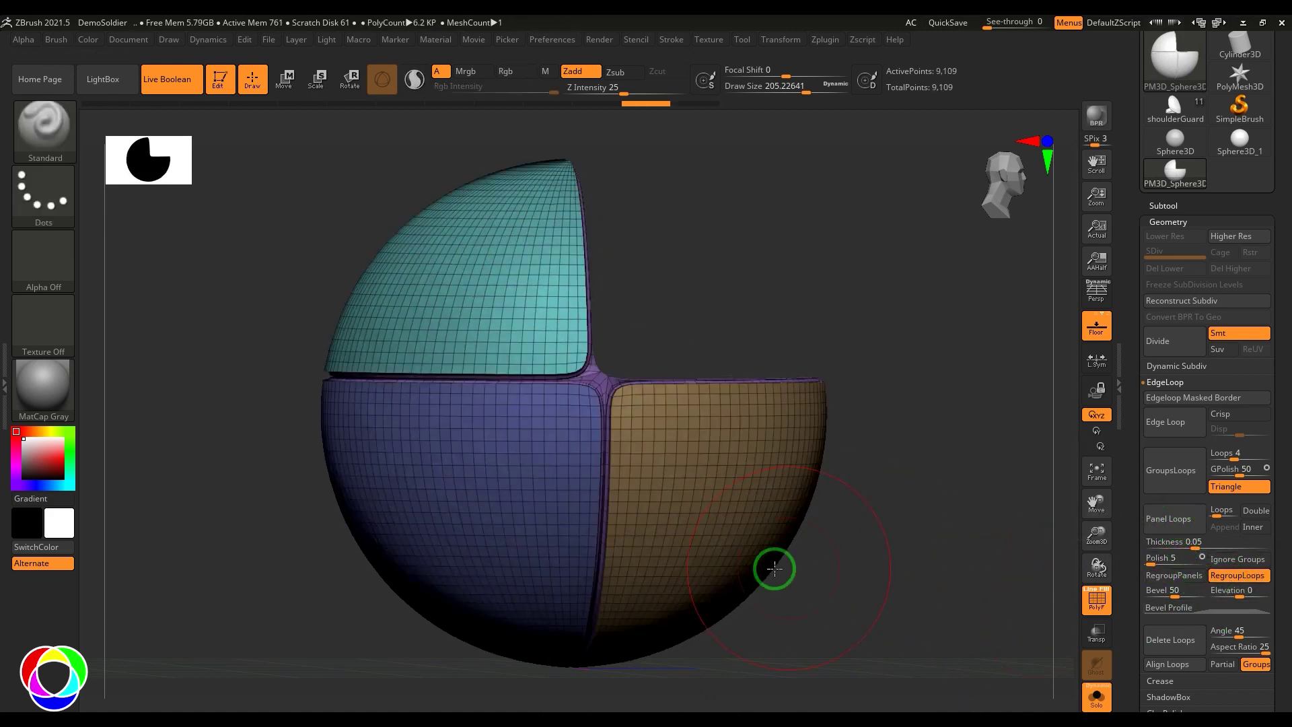
left_click_drag(839, 642, 869, 680)
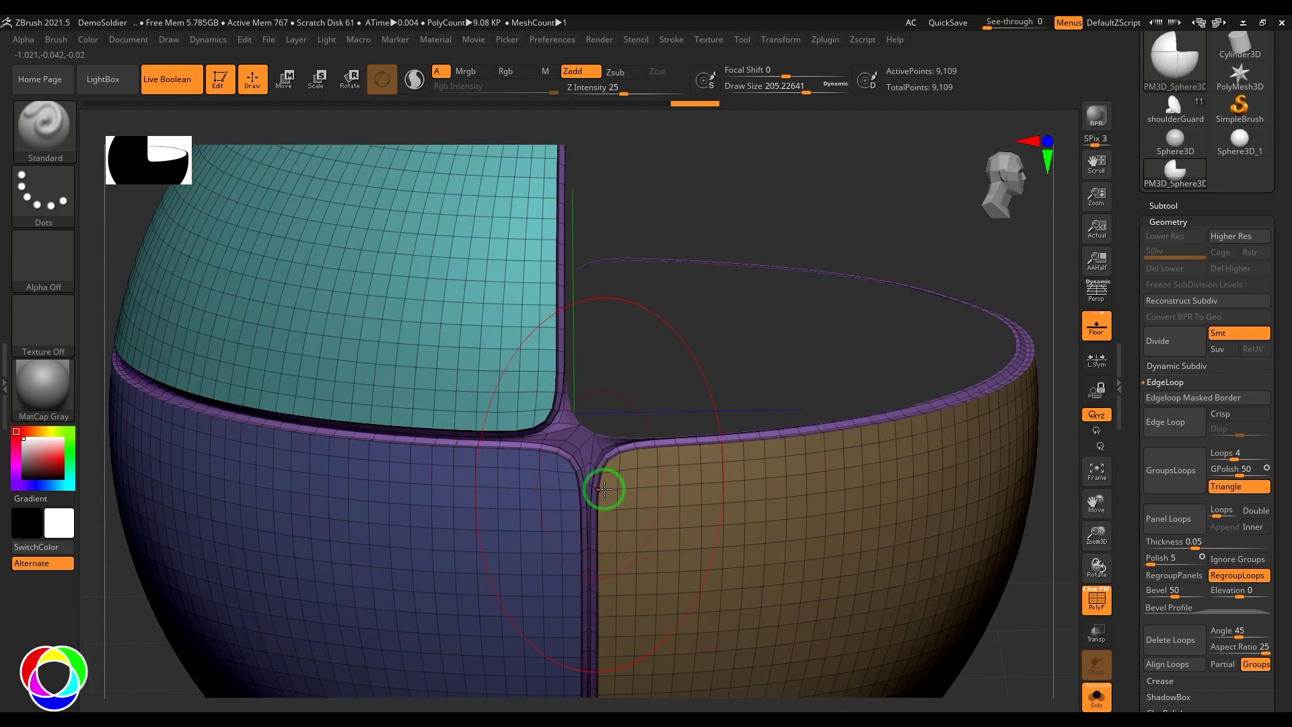
key("ctrl+z")
key("f")
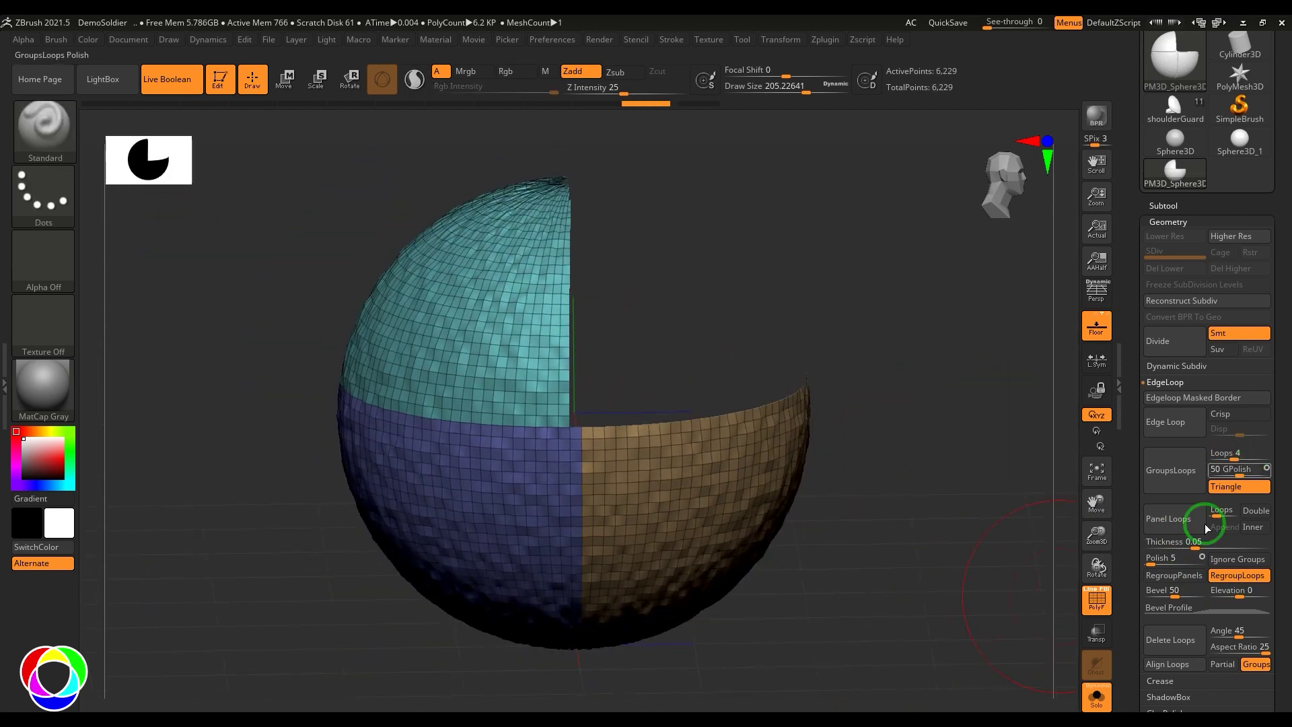
left_click(1227, 577)
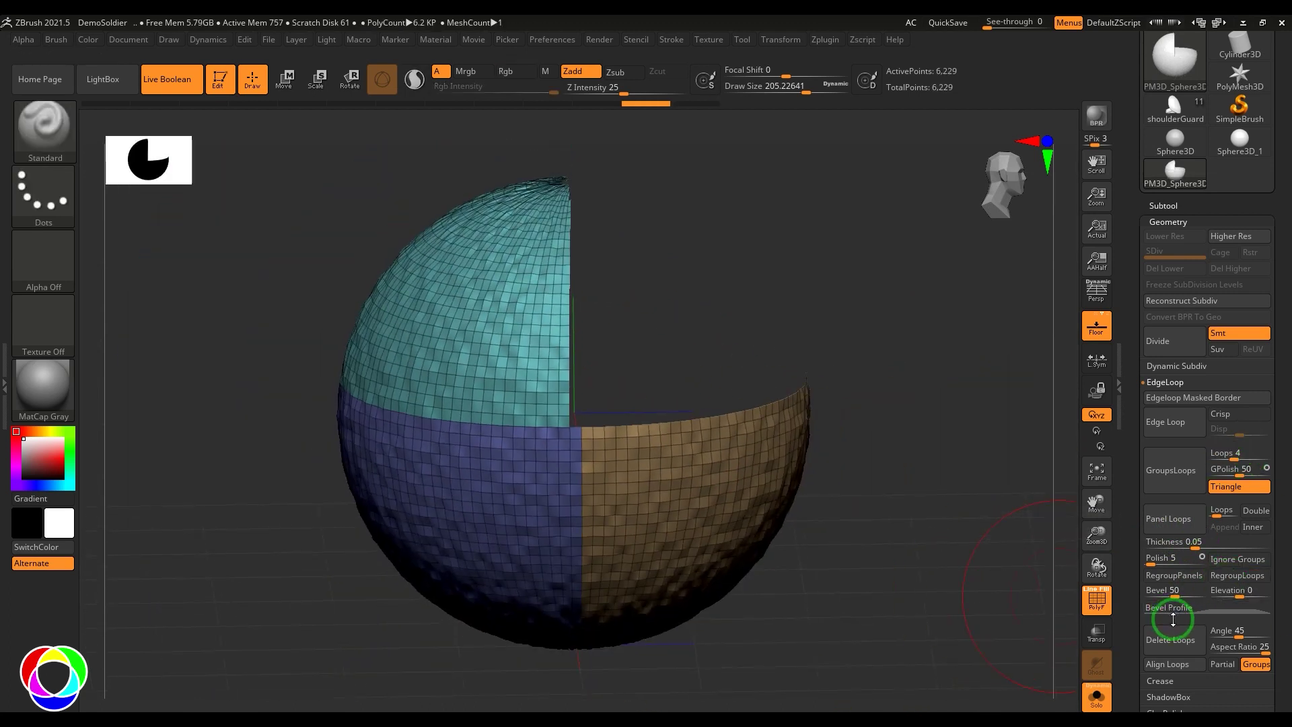
Step: Set the Panel Loops Bevel to 0 and try Panel Loops on the sphere
left_click_drag(882, 585, 917, 670, "shift")
left_click(1180, 597)
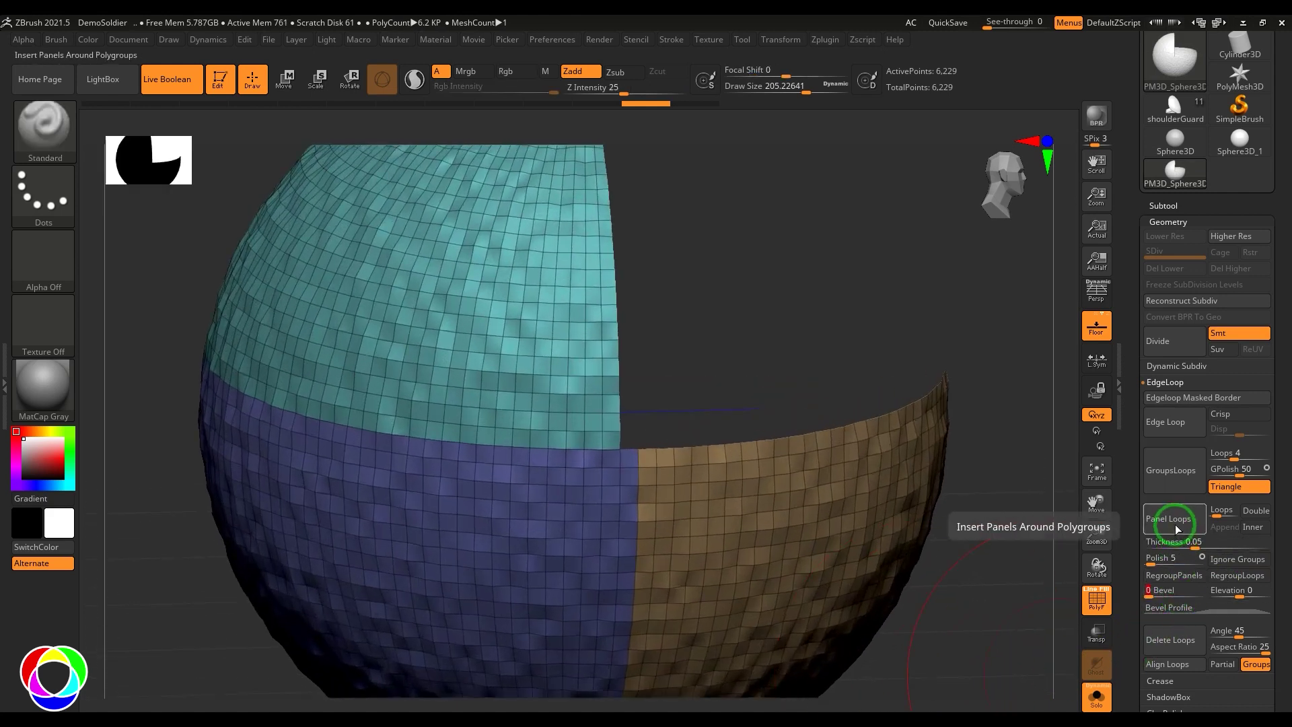
left_click(1174, 519)
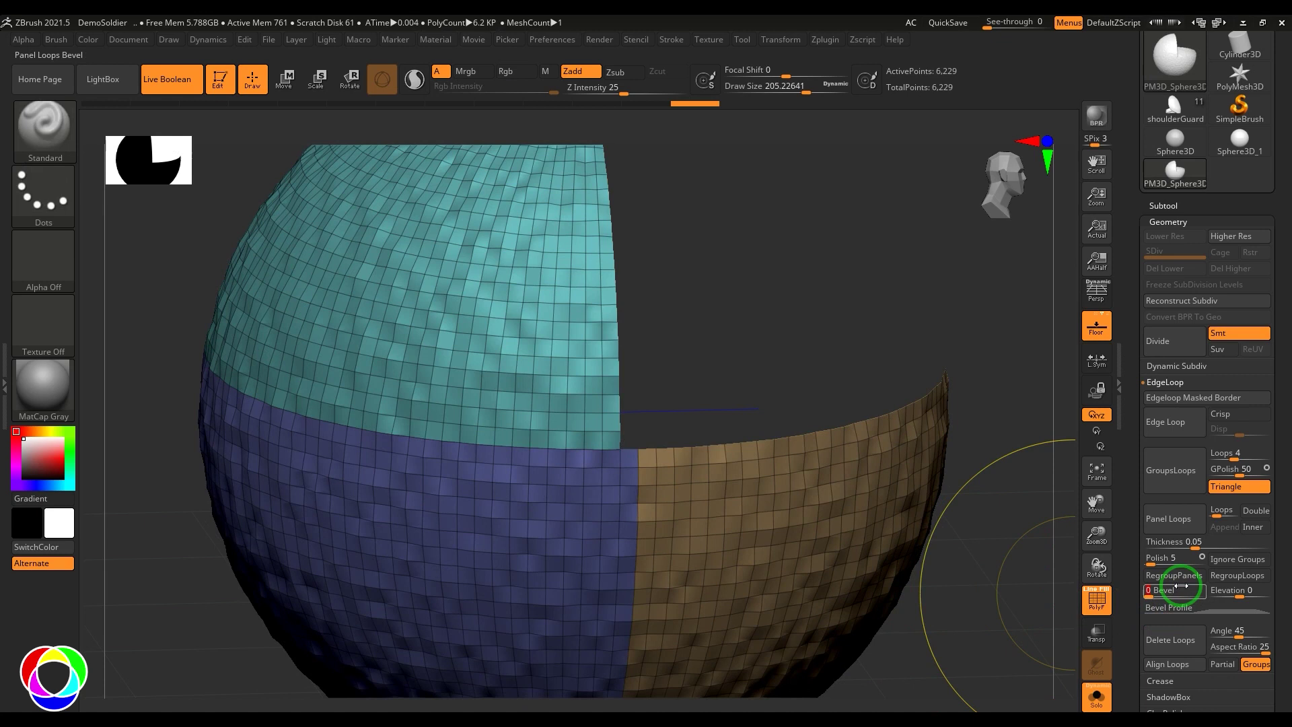
Step: Set the Panel Loops Bevel to 10, run Panel Loops, and undo the result
key("Return")
left_click(1169, 520)
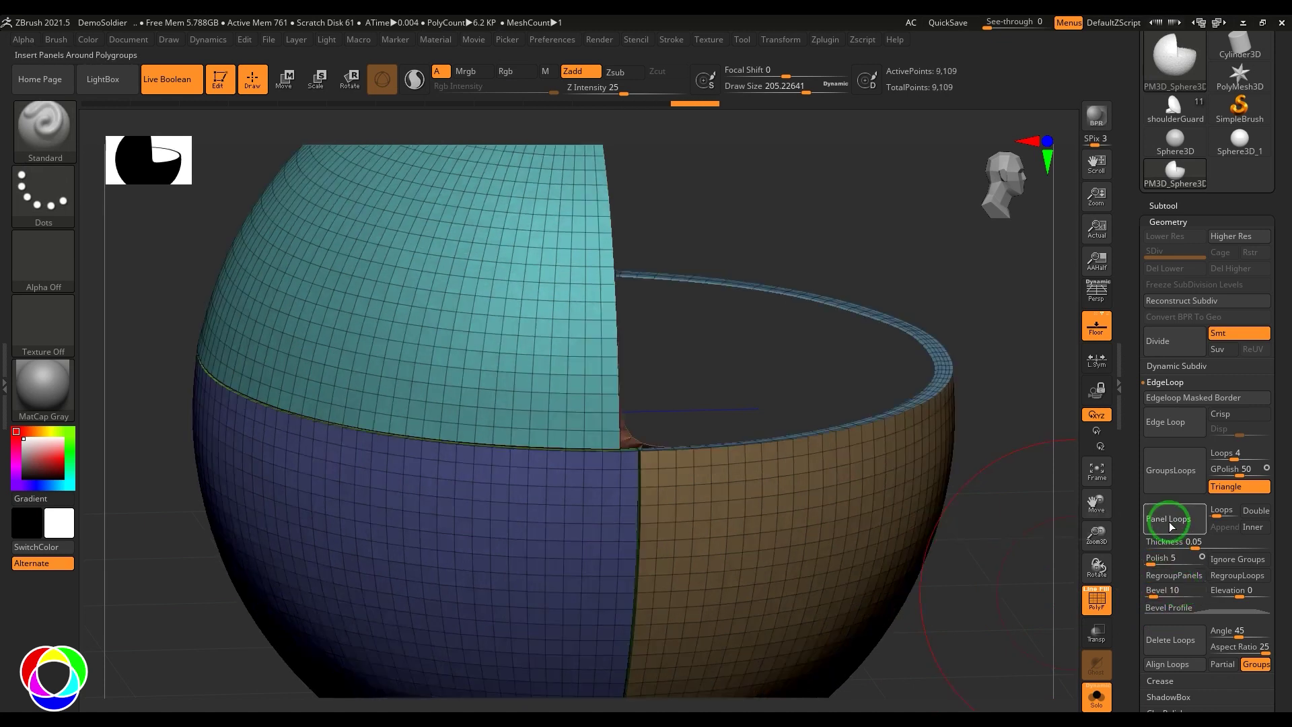
key("ctrl+z")
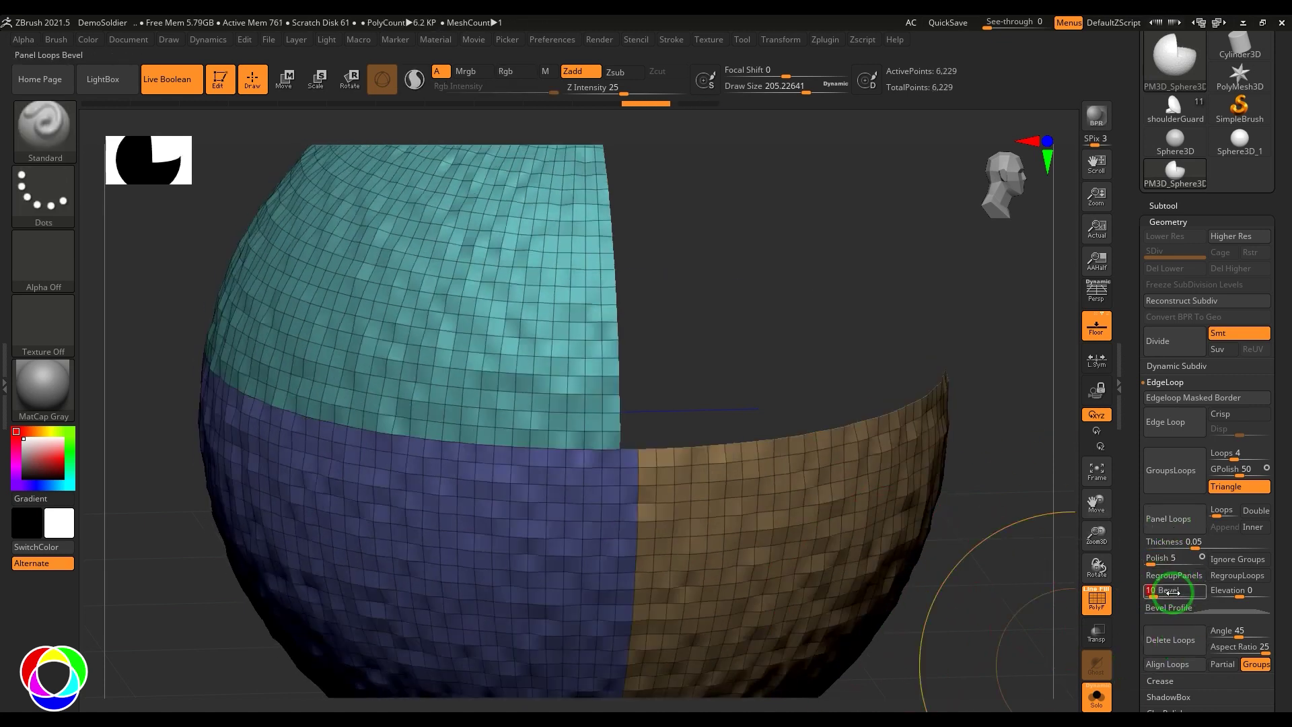
Step: Set the Bevel to 50, run Panel Loops, inspect the beveled panel edges, and undo the result
left_click(1169, 520)
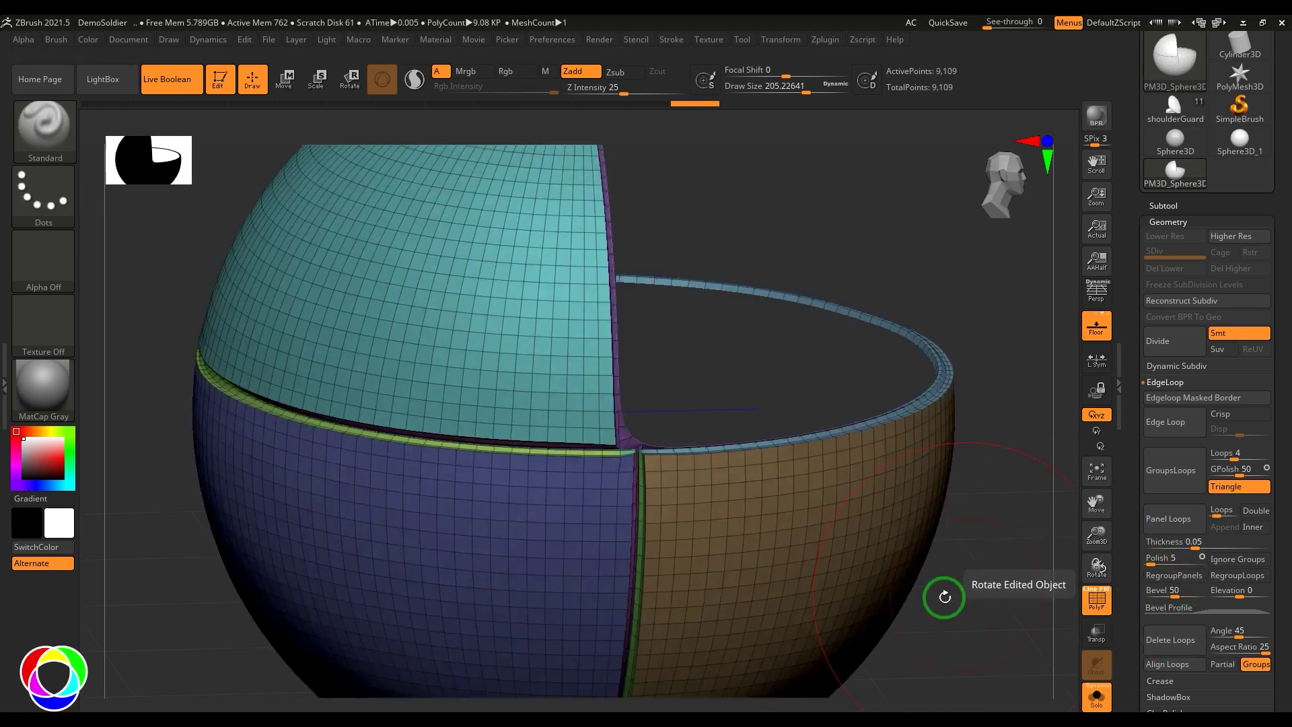
left_click_drag(943, 597, 1006, 604)
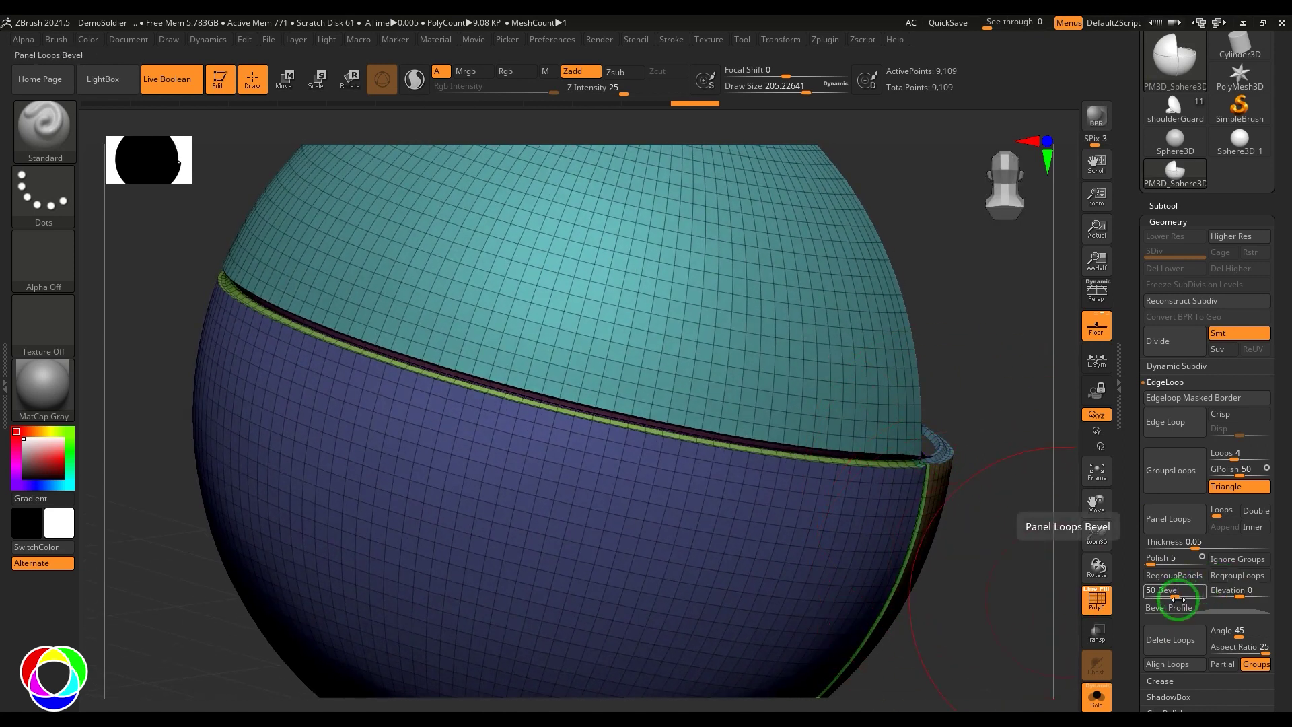
key("shift")
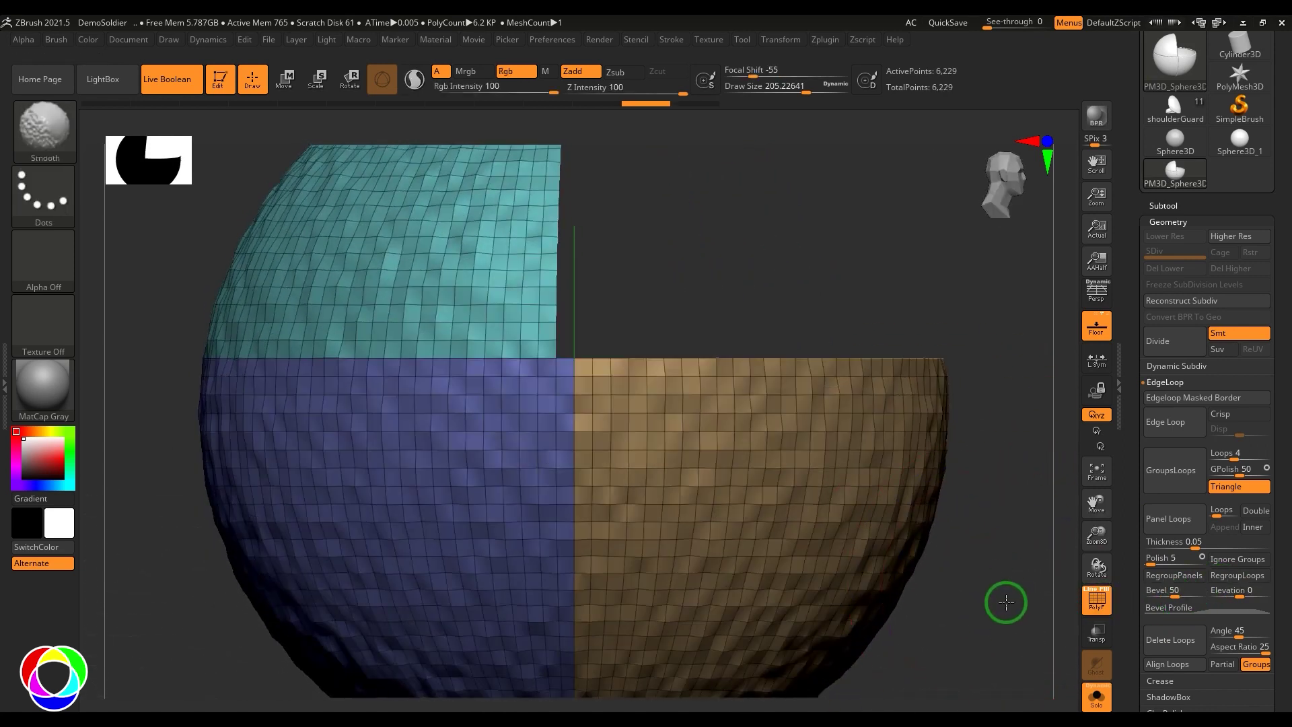
mouse_move(1005, 602)
left_mouse_down("alt")
mouse_move(968, 554)
mouse_move(984, 560)
left_mouse_up("alt")
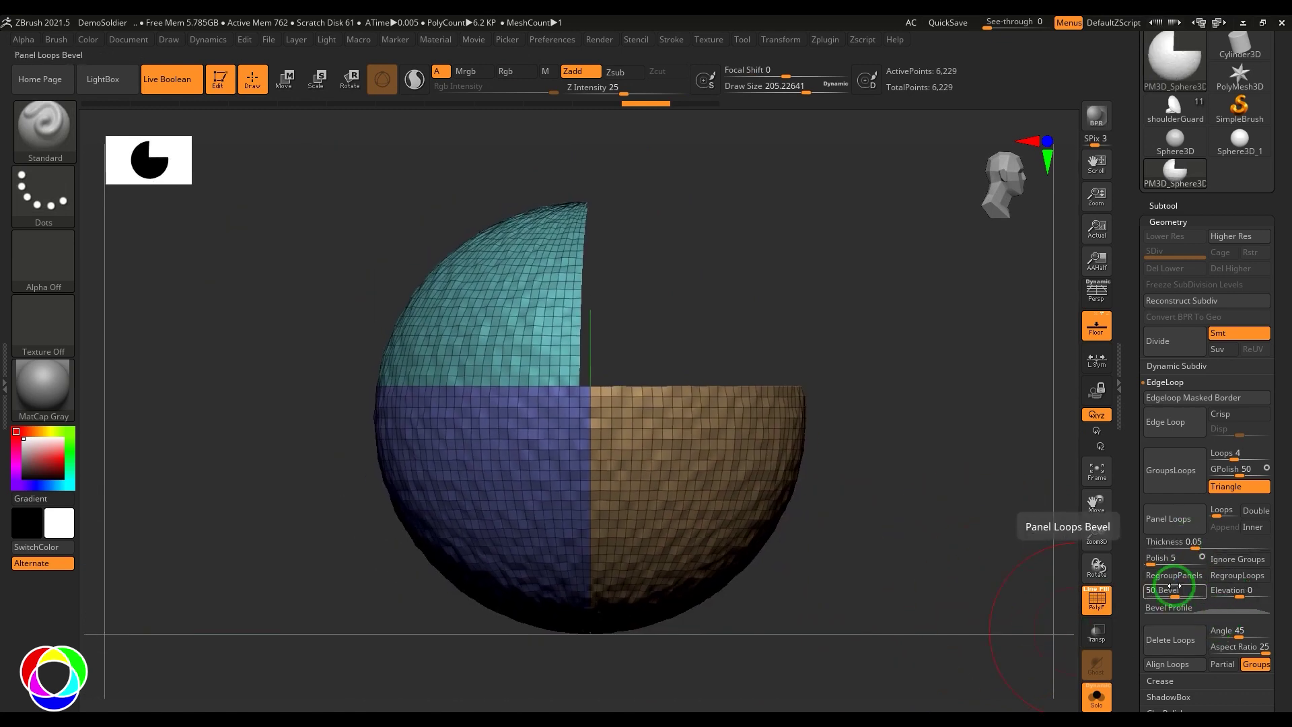
Step: Set the Panel Loops Thickness to 0.1, try Panel Loops on the sphere, and undo the result
left_click(1201, 544)
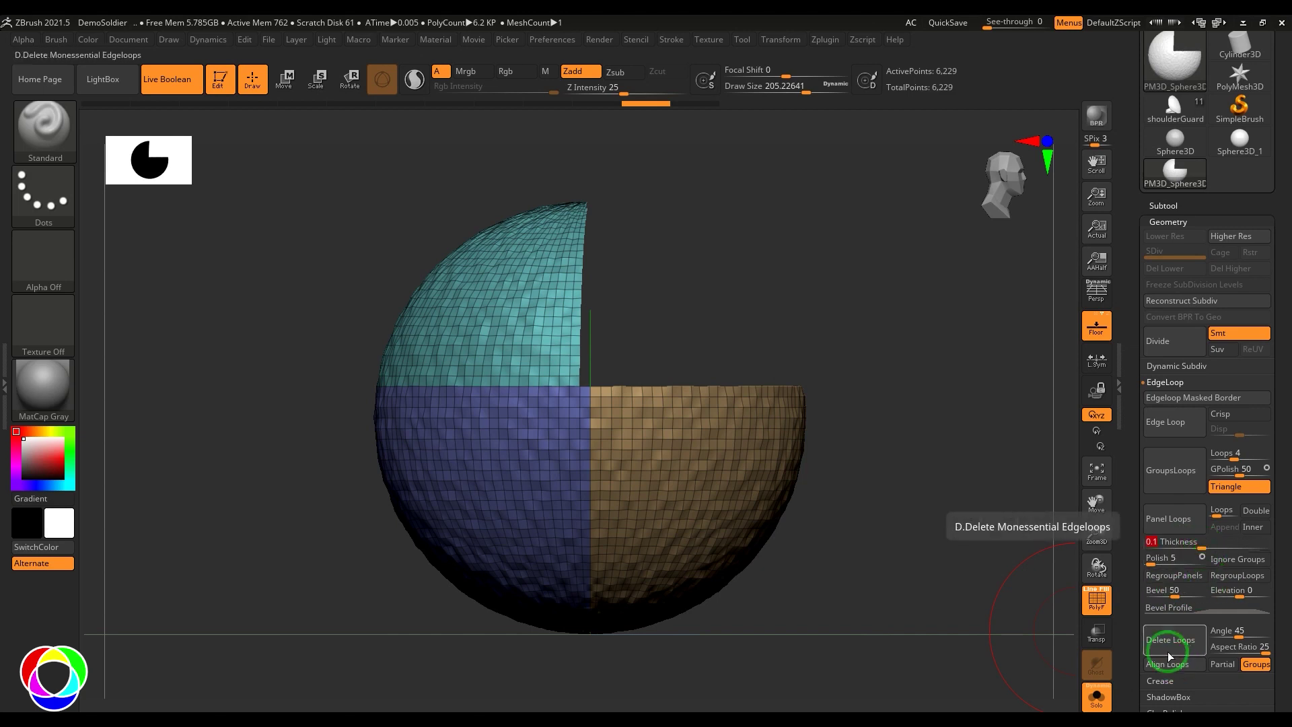
left_click(1168, 518)
right_click_drag(870, 591, 880, 617, "ctrl")
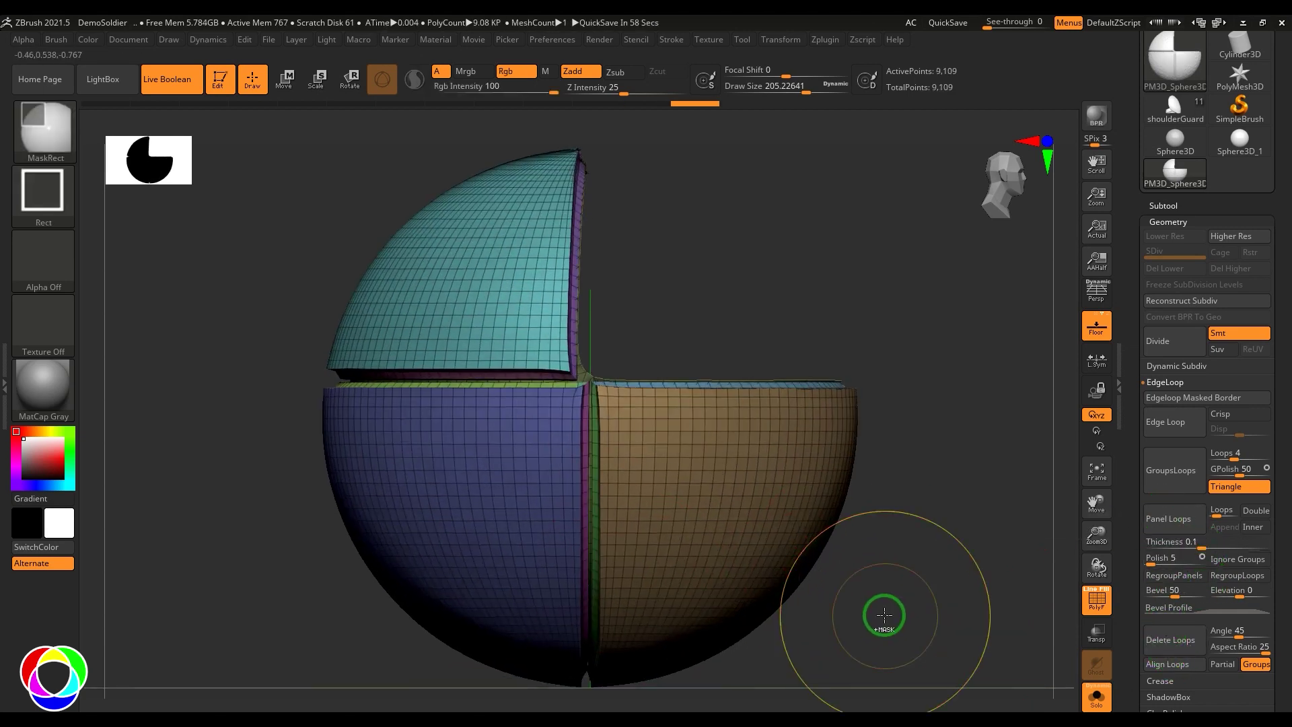
key("ctrl+z")
Step: Set the Panel Loops Elevation to -100, run Panel Loops, and undo the result
left_click_drag(1238, 595, 1205, 592)
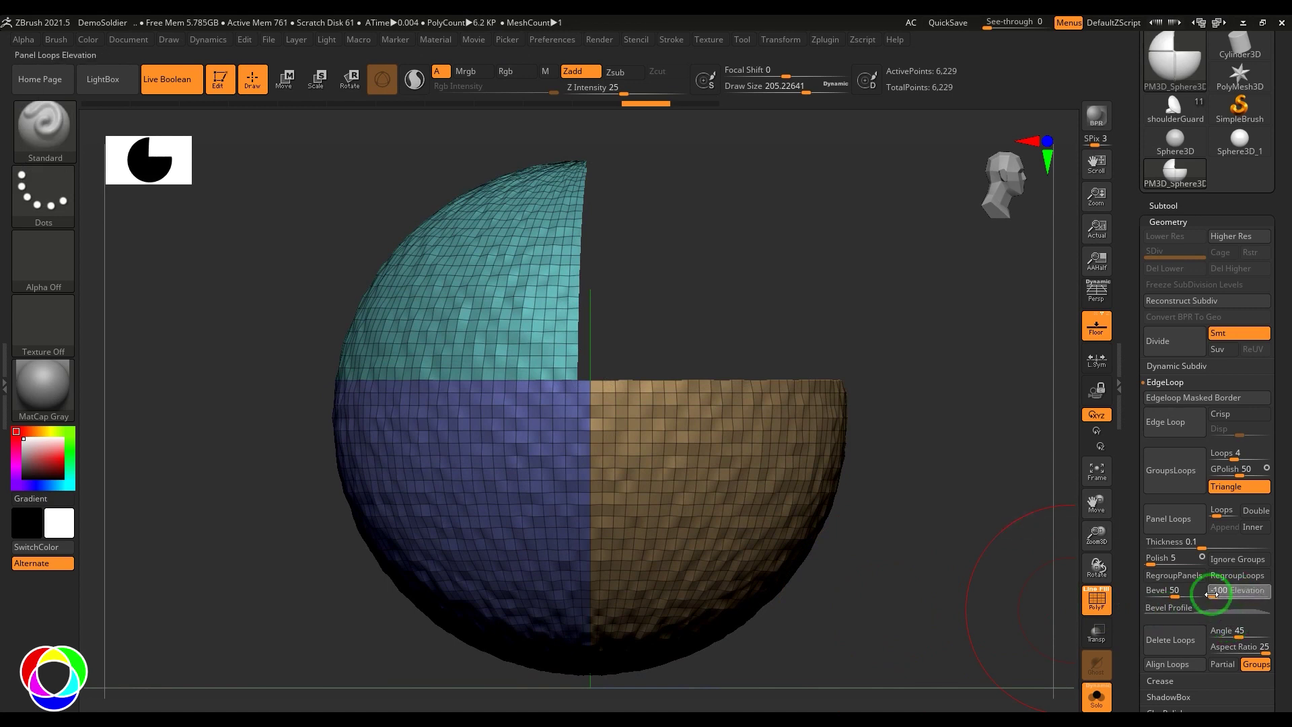
left_click(1174, 525)
key("ctrl+z")
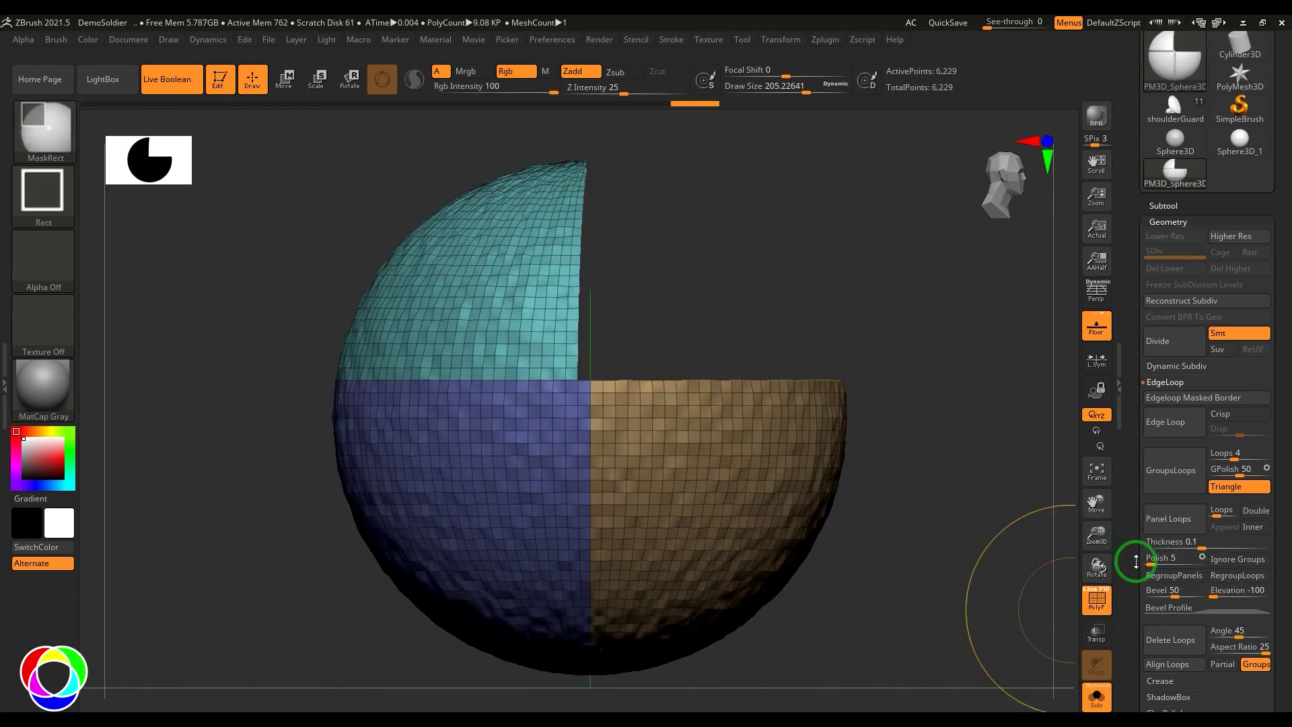
Step: Set the Elevation to 100, run Panel Loops on the sphere, and undo the result
left_click_drag(1234, 589, 1274, 591)
left_click(1187, 522)
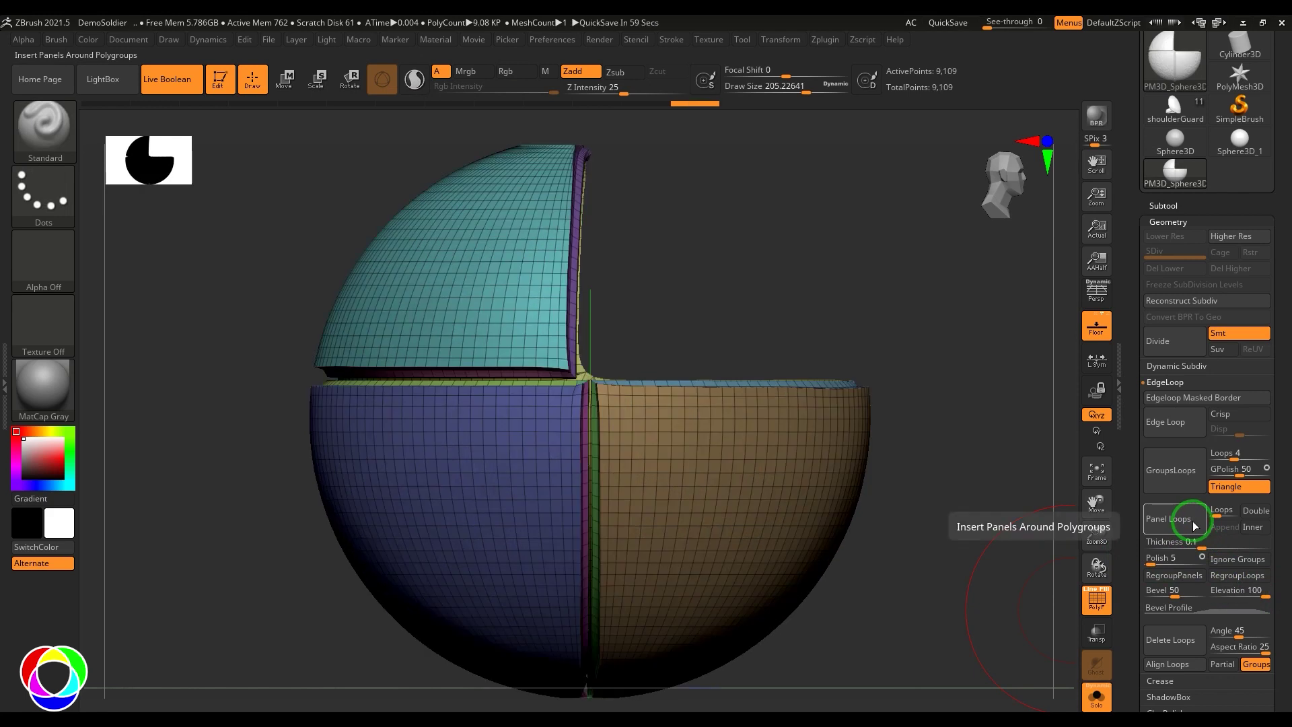
key("ctrl+z")
Step: Try Panel Loops again with Elevation at -100, undo it, and set the Elevation to 100
left_click_drag(1249, 597, 1209, 598)
left_click(1164, 520)
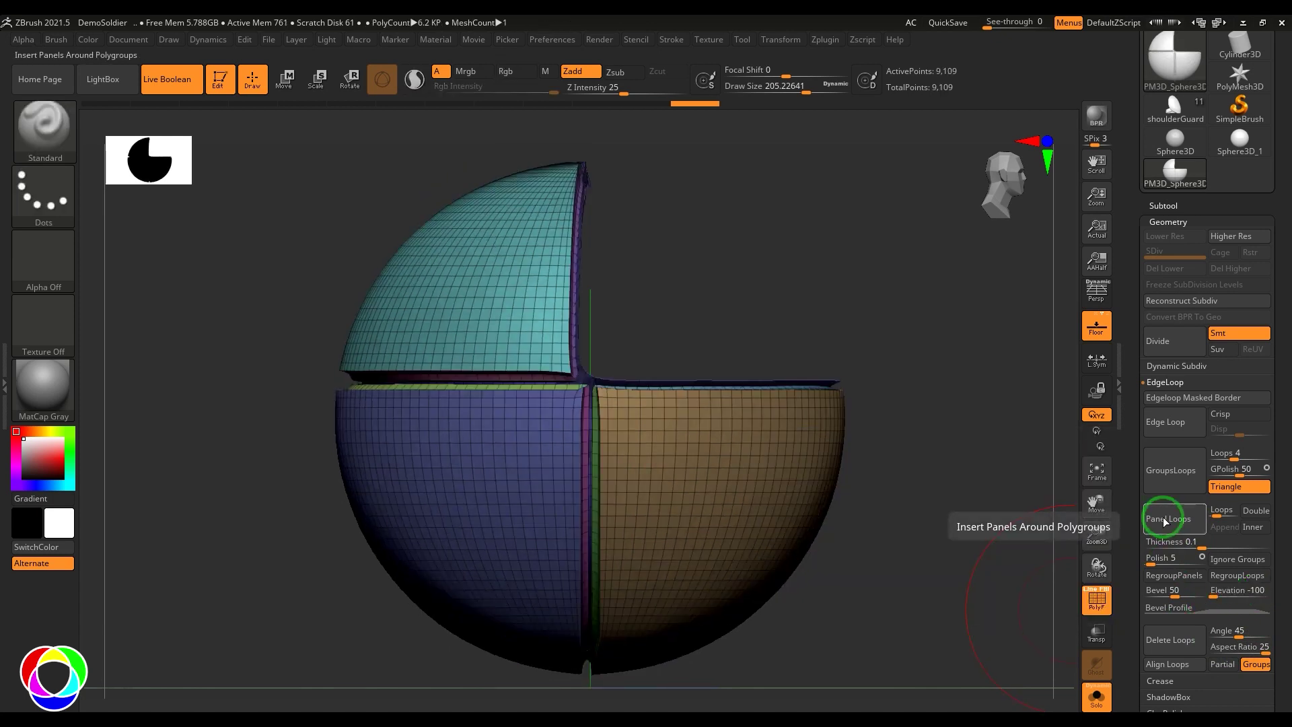
key("ctrl+z")
left_click_drag(1216, 595, 1271, 596)
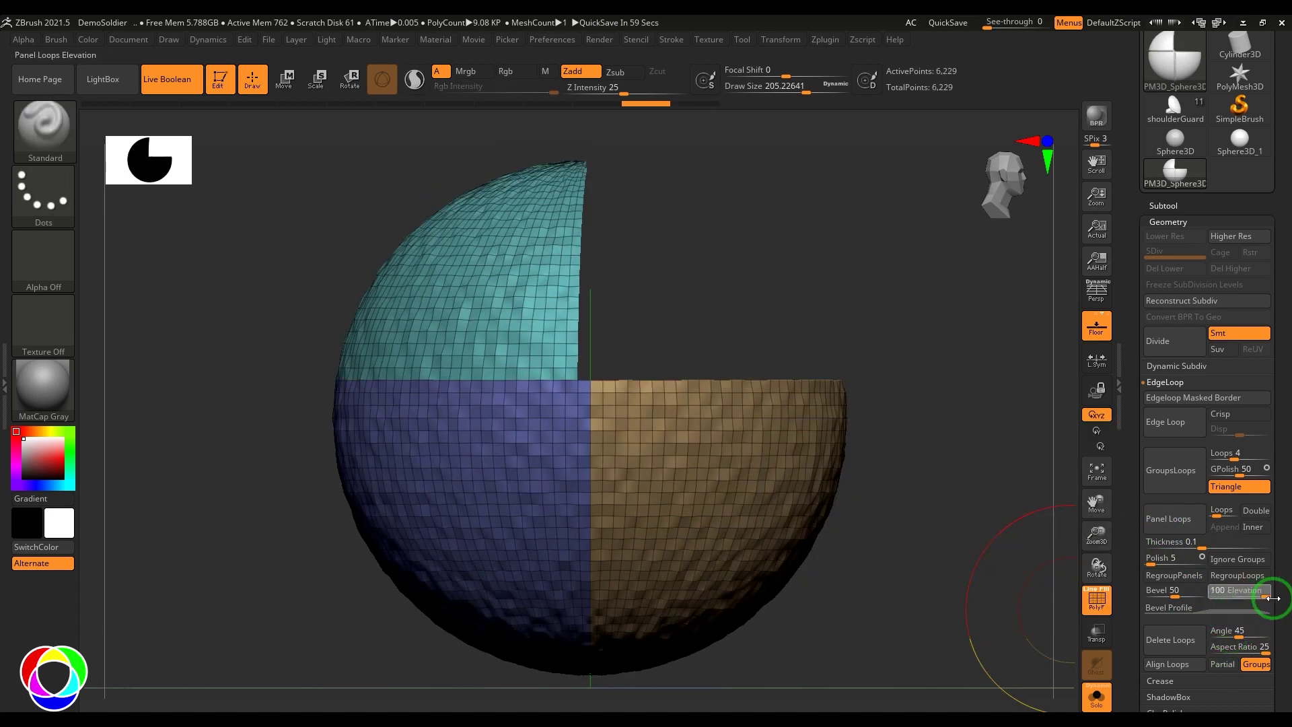
Step: Run Panel Loops on the sphere once more, undo the result, and open the Bevel Profile curve
left_click(1180, 528)
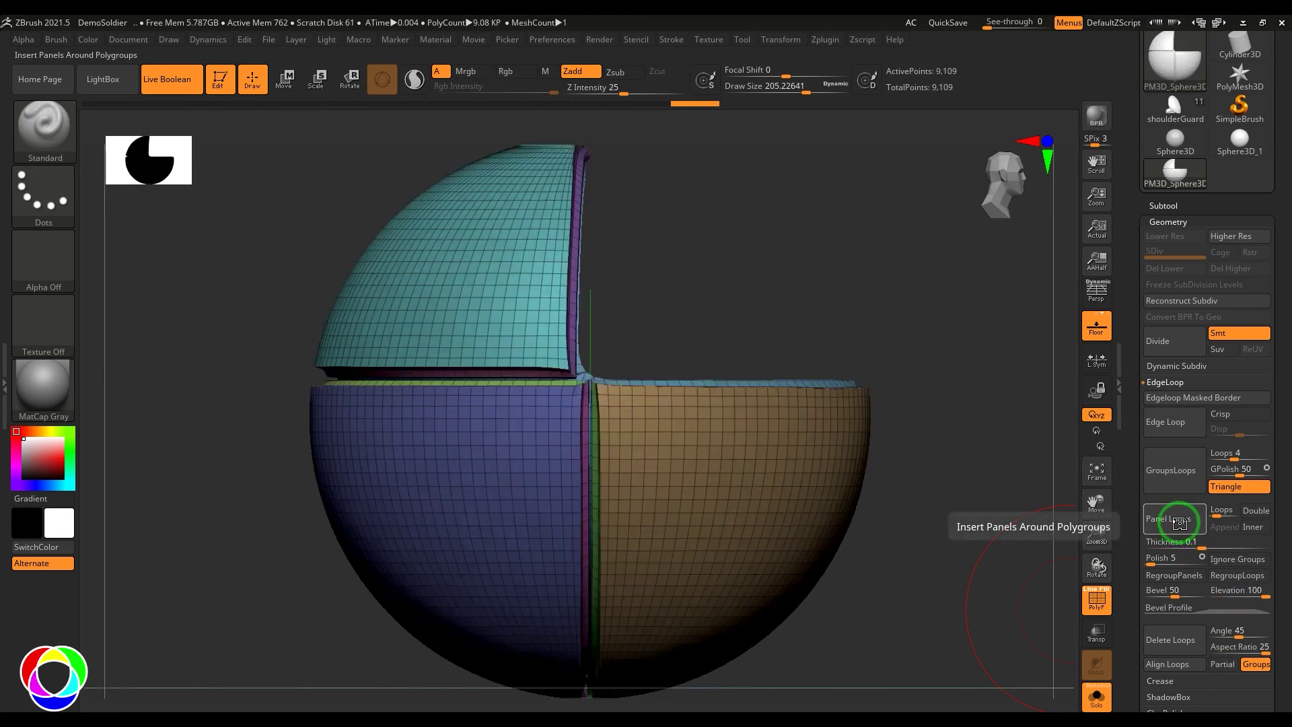
key("ctrl+z")
left_click(1207, 608)
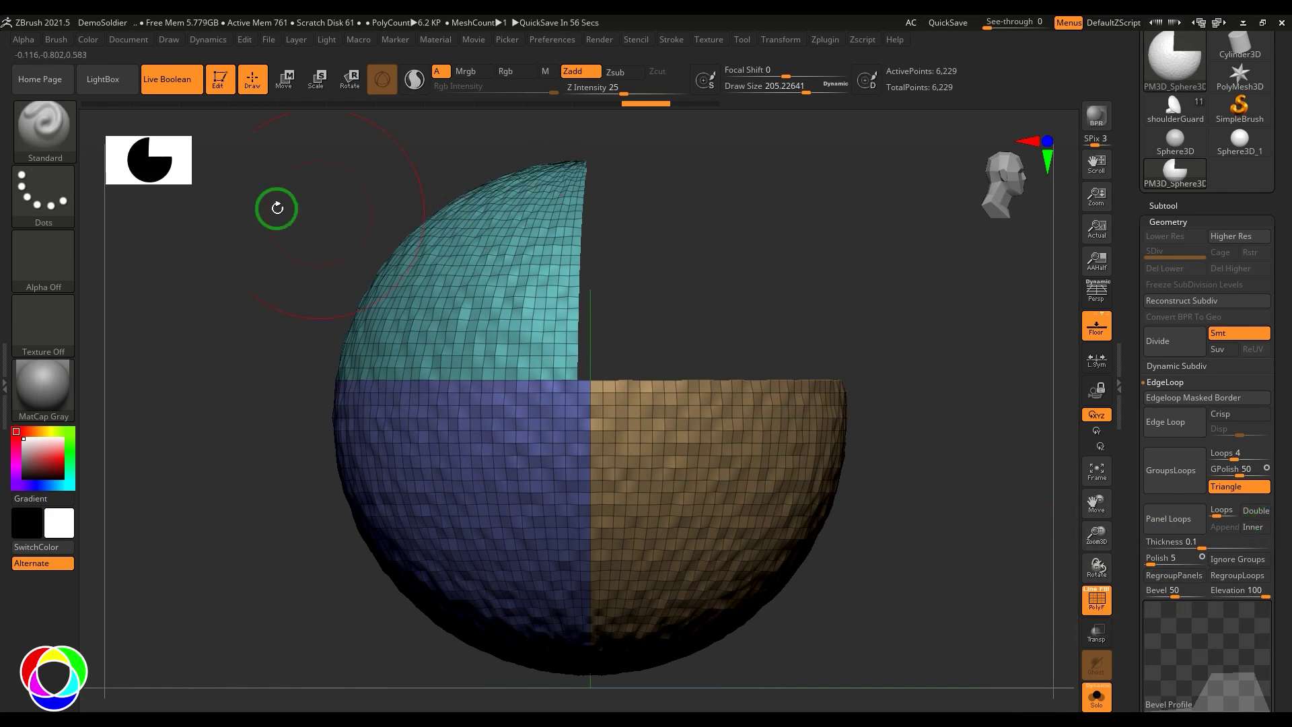
Step: Open the DemoHeadFemale project from LightBox and turn off Solo so all of its subtools are displayed
left_click(114, 86)
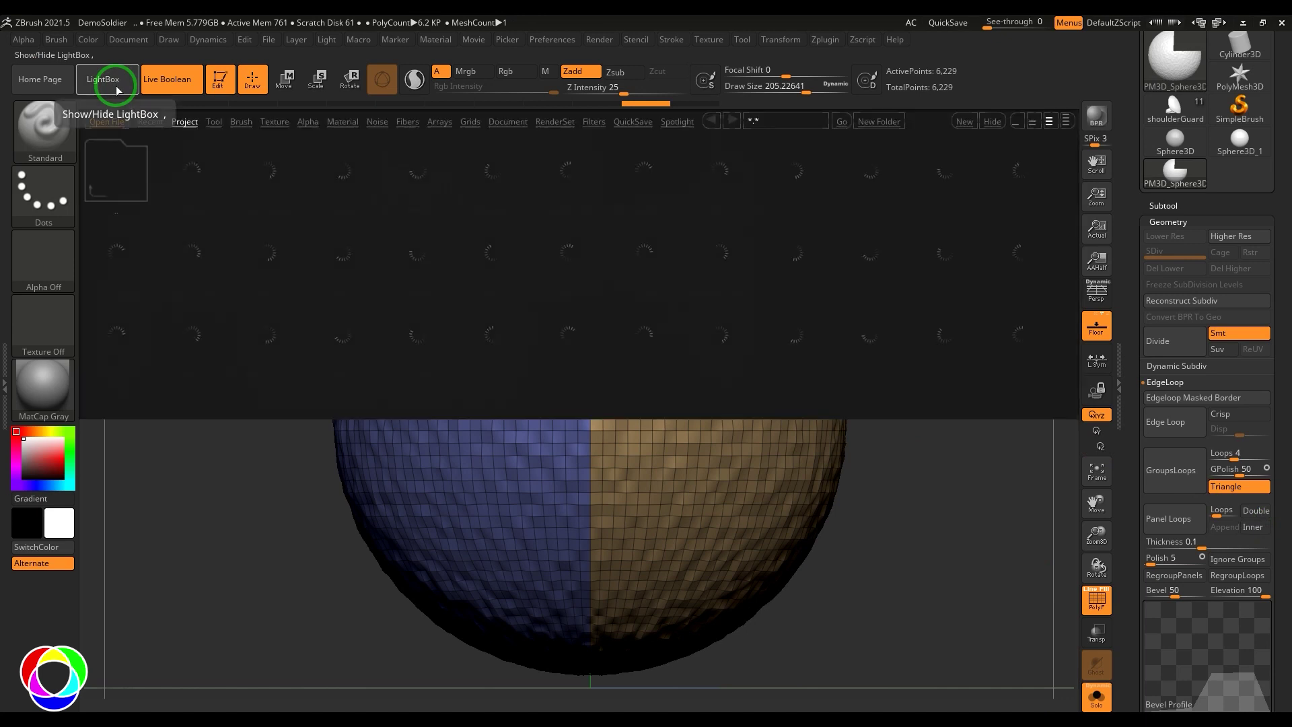
left_click(410, 365)
double_click(568, 334)
left_click(686, 415)
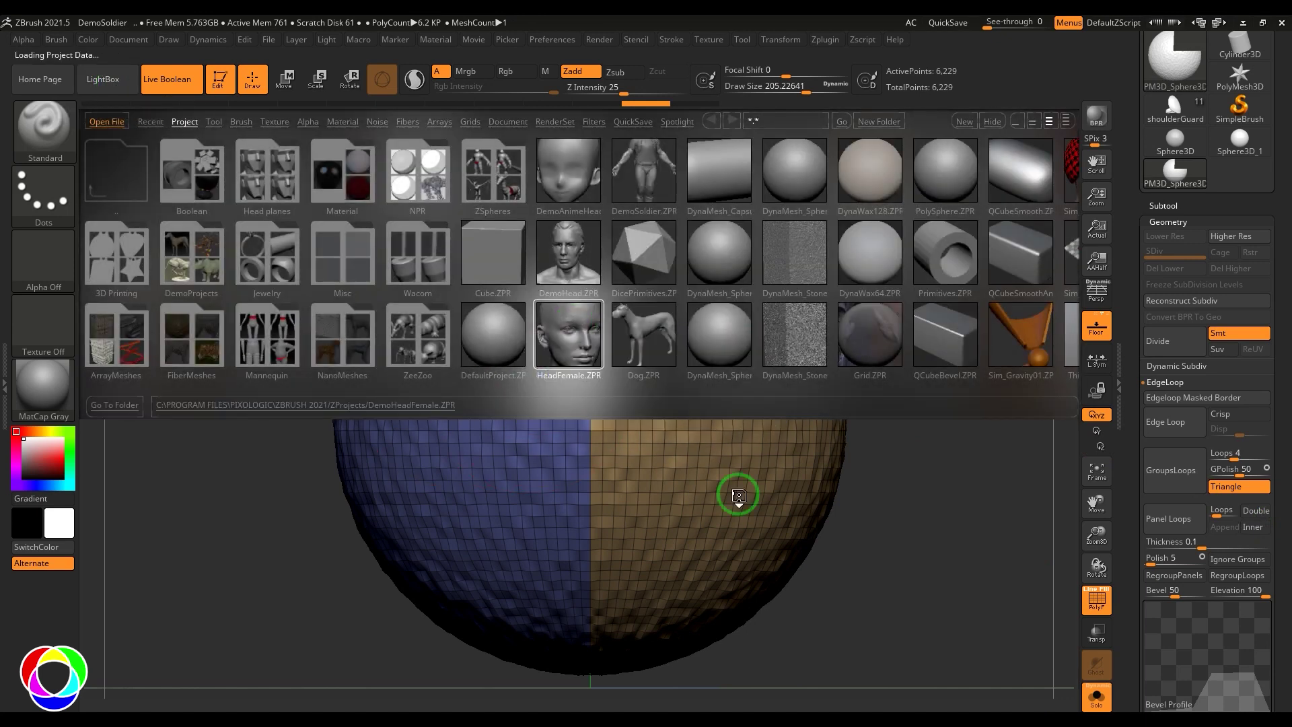
left_click_drag(895, 513, 880, 476, "shift")
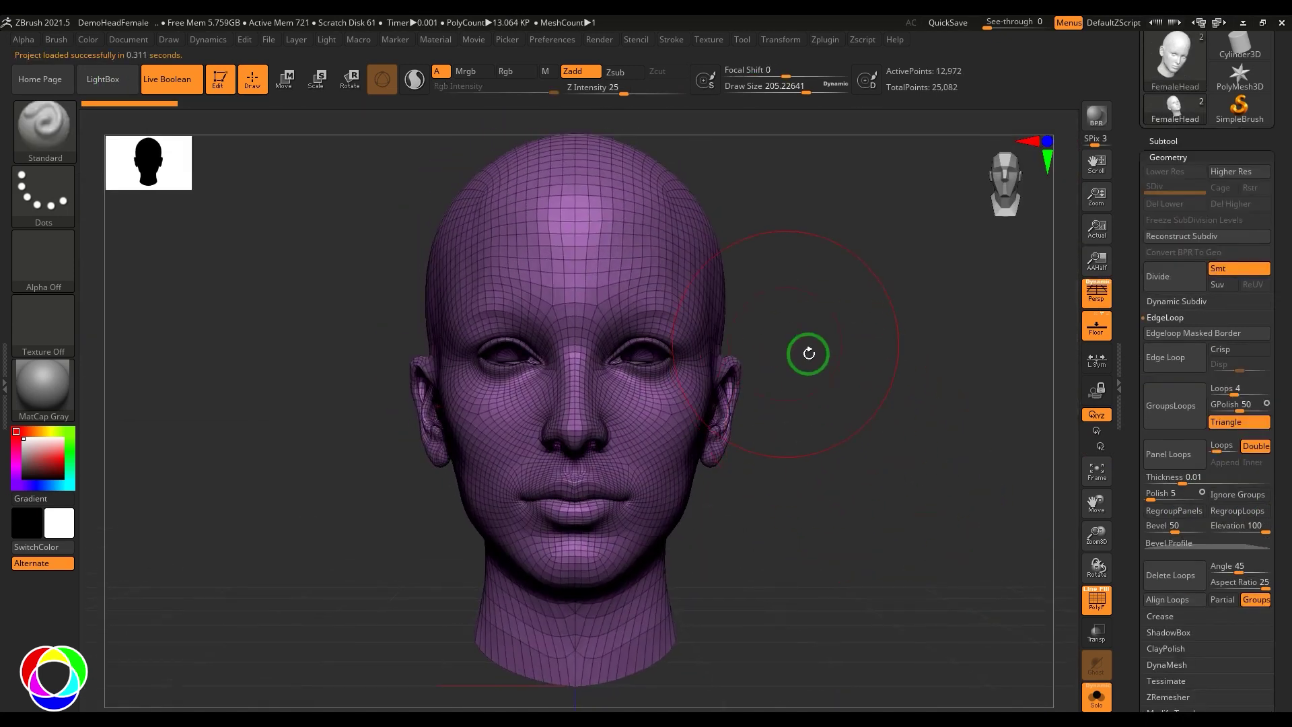
left_click_drag(809, 354, 955, 484)
left_click(1095, 697)
left_click_drag(957, 617, 701, 291)
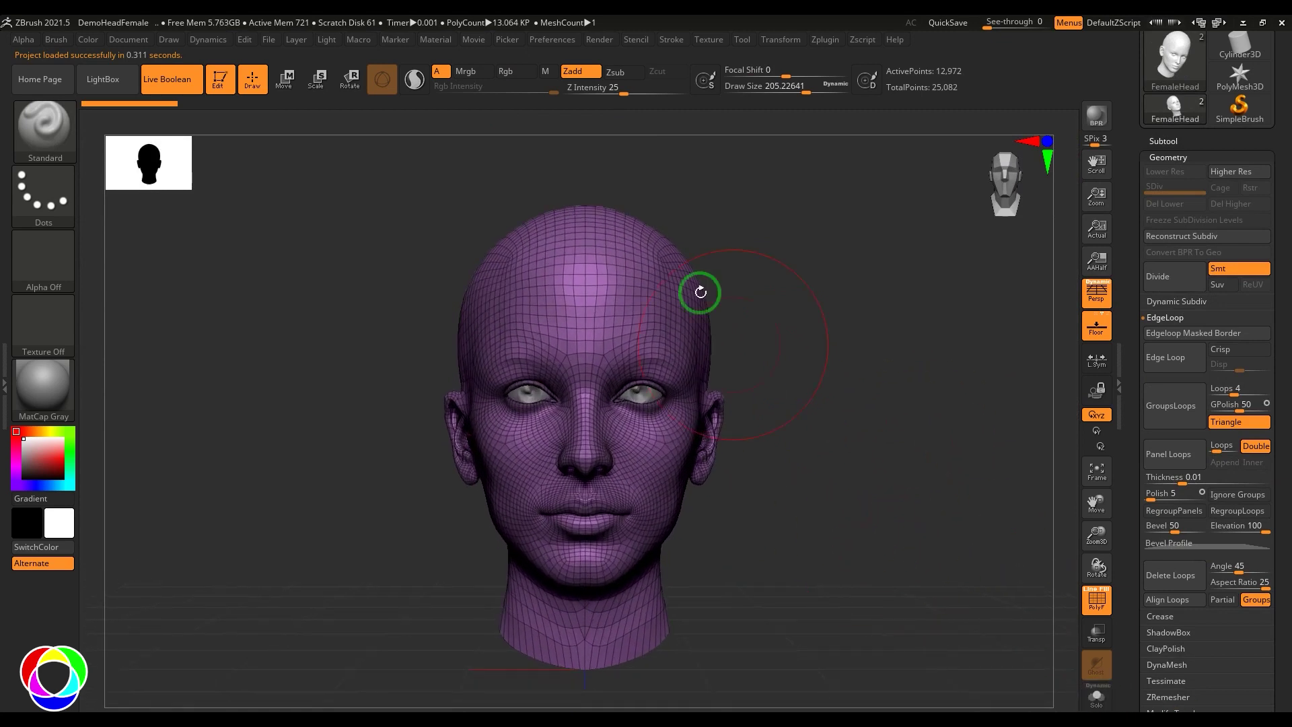
Step: Isolate one half of the head, give it its own polygroup, then unhide the whole head and turn off PolyFrame
mouse_move(579, 189)
left_mouse_down("ctrl+shift")
mouse_move(626, 319)
mouse_move(733, 470)
mouse_move(793, 410)
mouse_move(865, 683)
mouse_move(861, 666)
left_mouse_up("ctrl+shift")
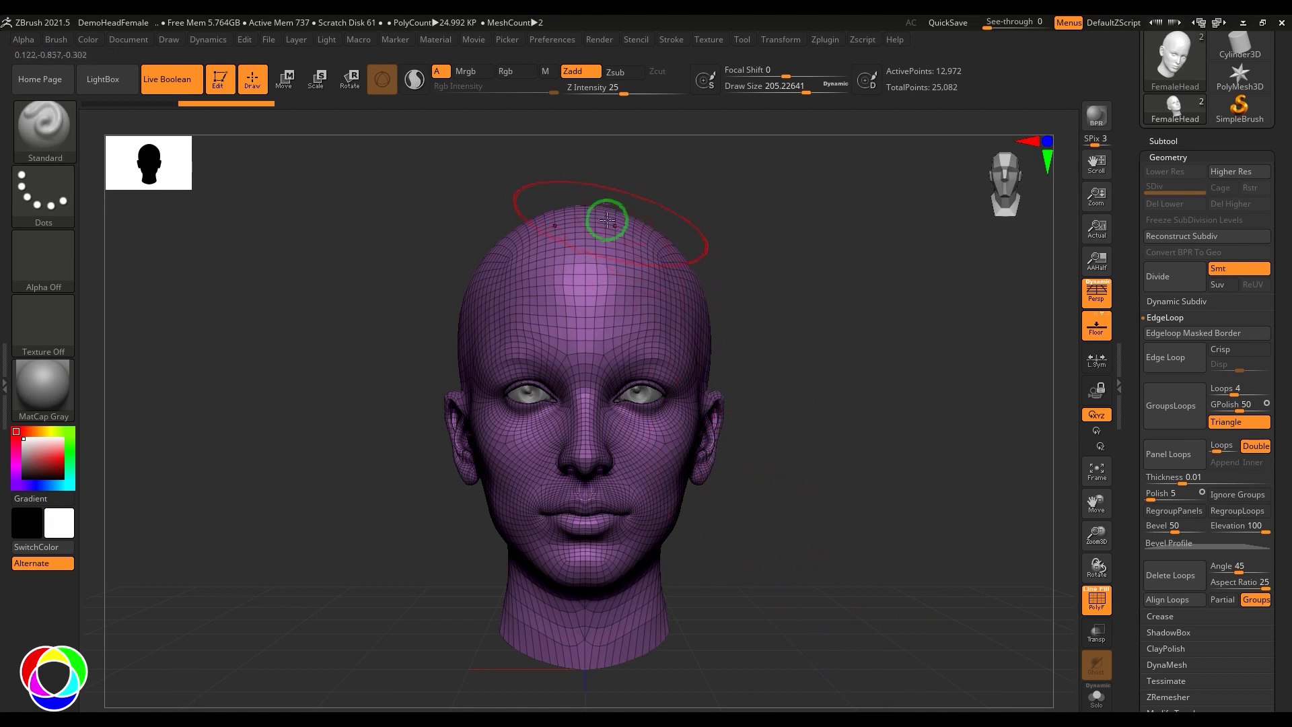
left_click_drag(587, 193, 868, 703, "ctrl+shift")
left_click(868, 508, "ctrl+shift")
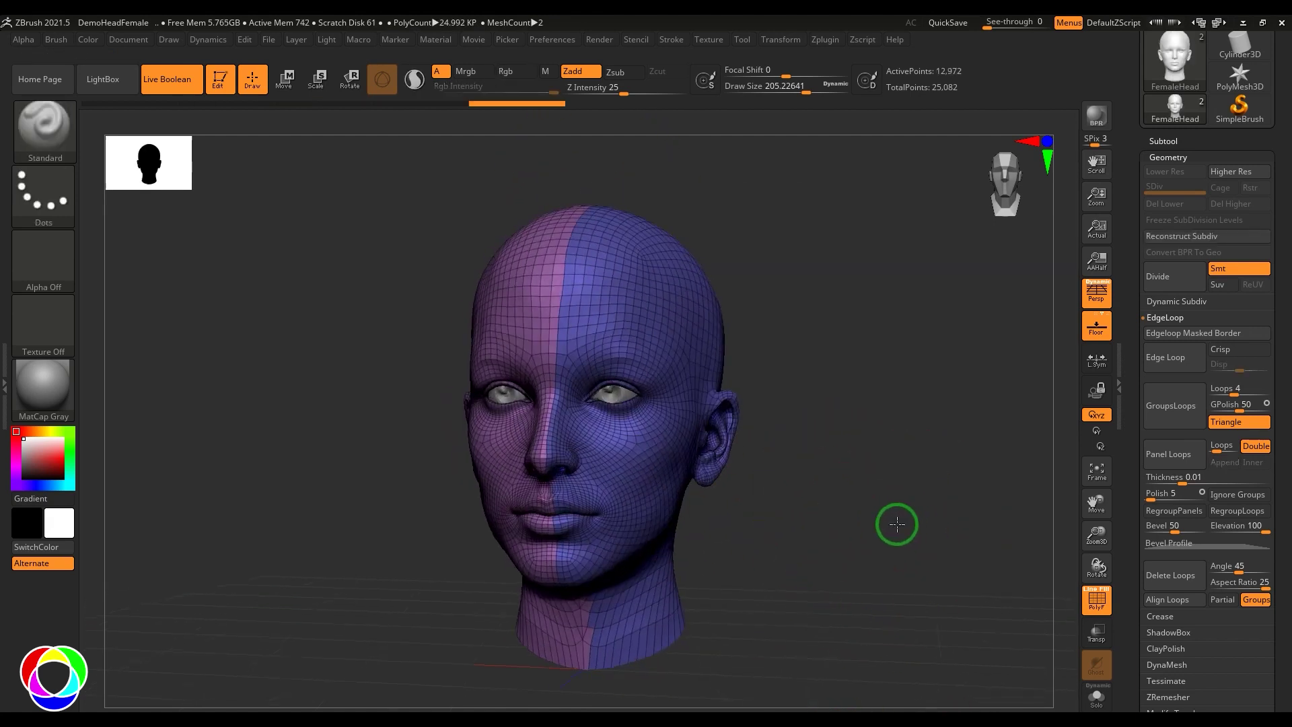
key("shift+f")
Step: Try to isolate the top of the head with a rectangular selection, then unhide everything and turn PolyFrame back on
left_click_drag(924, 540, 716, 347)
key("f")
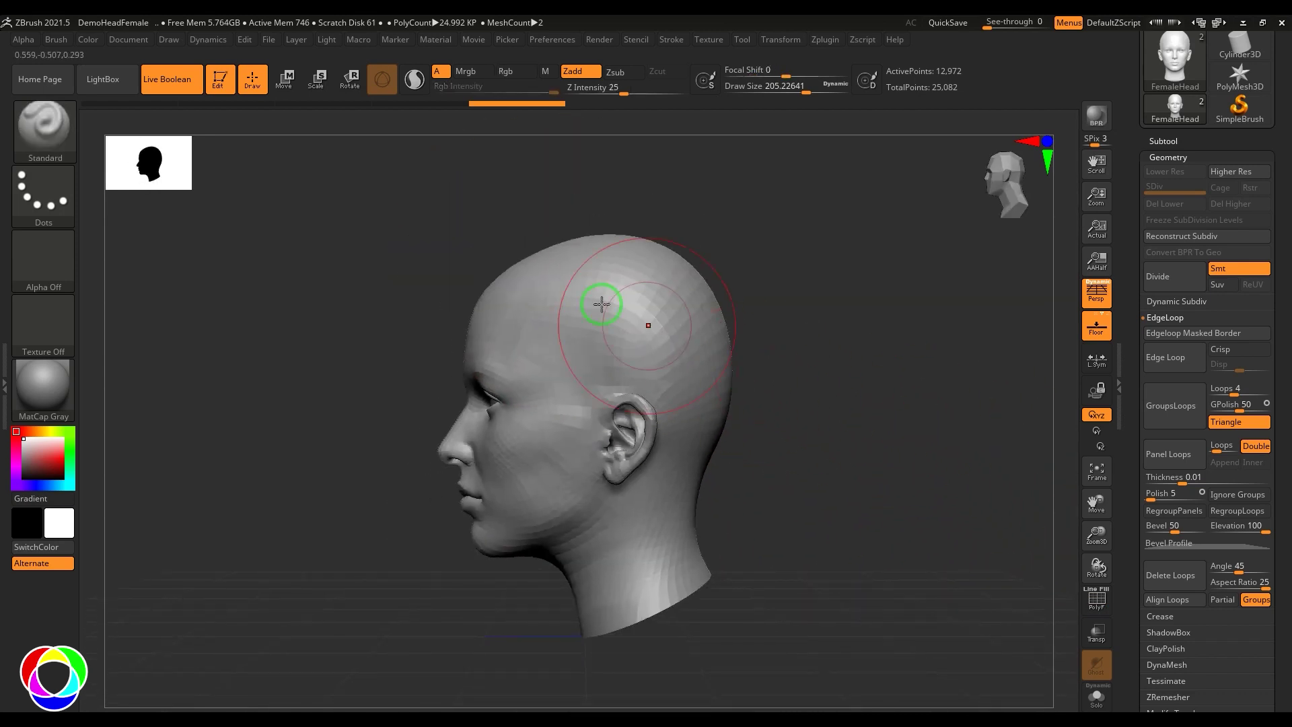
mouse_move(381, 183)
left_mouse_down("ctrl+shift")
mouse_move(827, 372)
mouse_move(883, 380)
mouse_move(895, 354)
left_mouse_up("ctrl+shift")
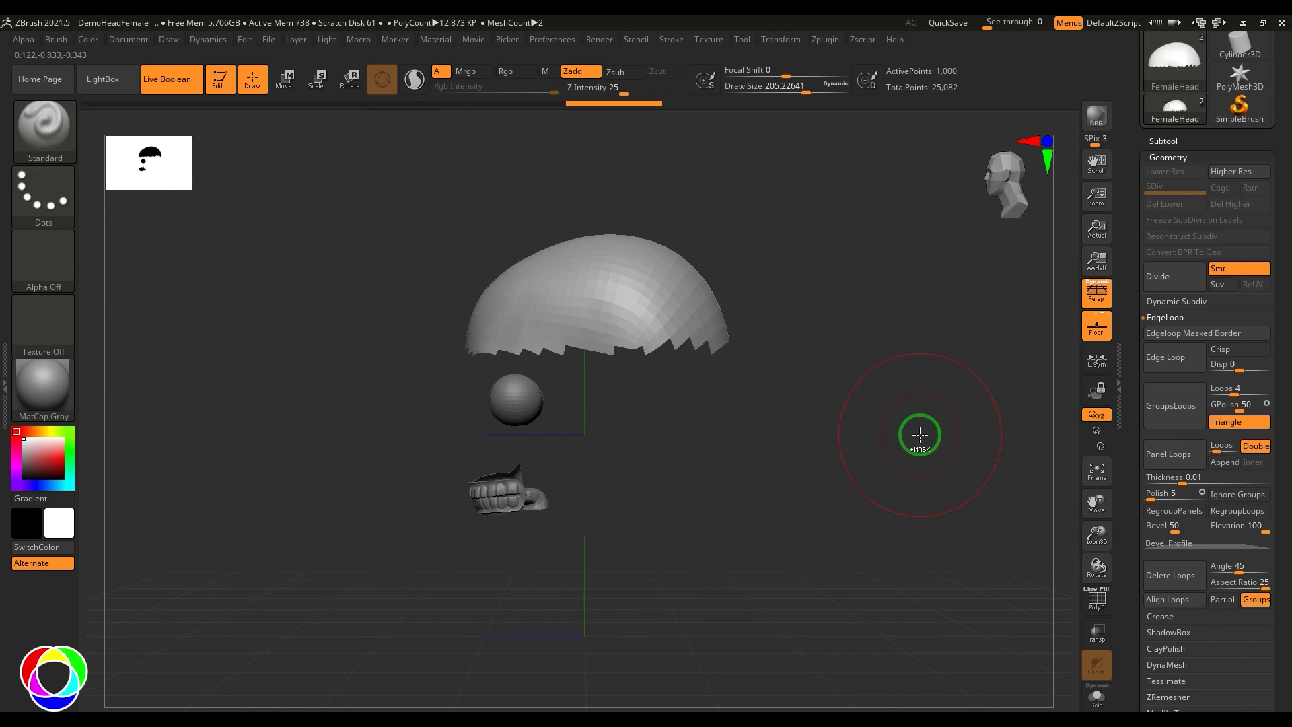
left_click(920, 434, "ctrl+shift")
key("shift+f")
left_click_drag(920, 447, 1031, 545, "alt")
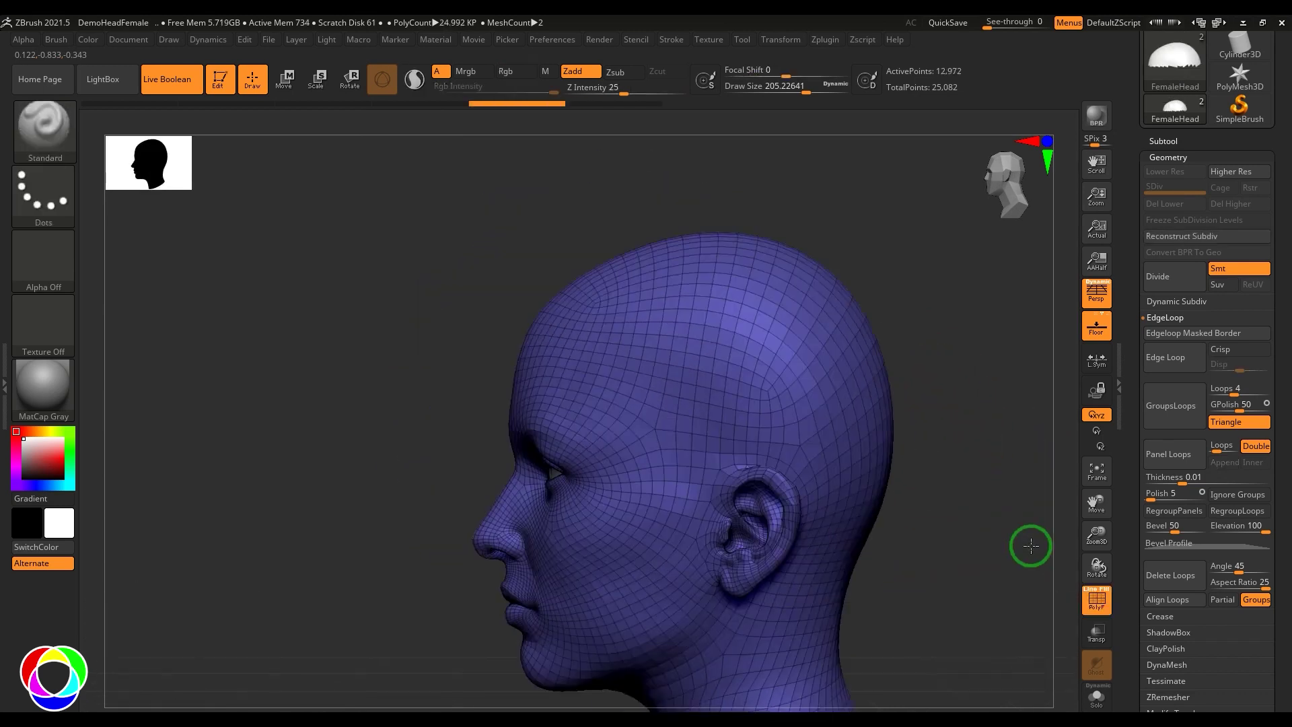
Step: Choose the SelectLasso brush, isolate the forehead and front scalp, and hide the ragged polygons along the patch's edges
left_click(42, 126, "ctrl+shift")
left_click(467, 216)
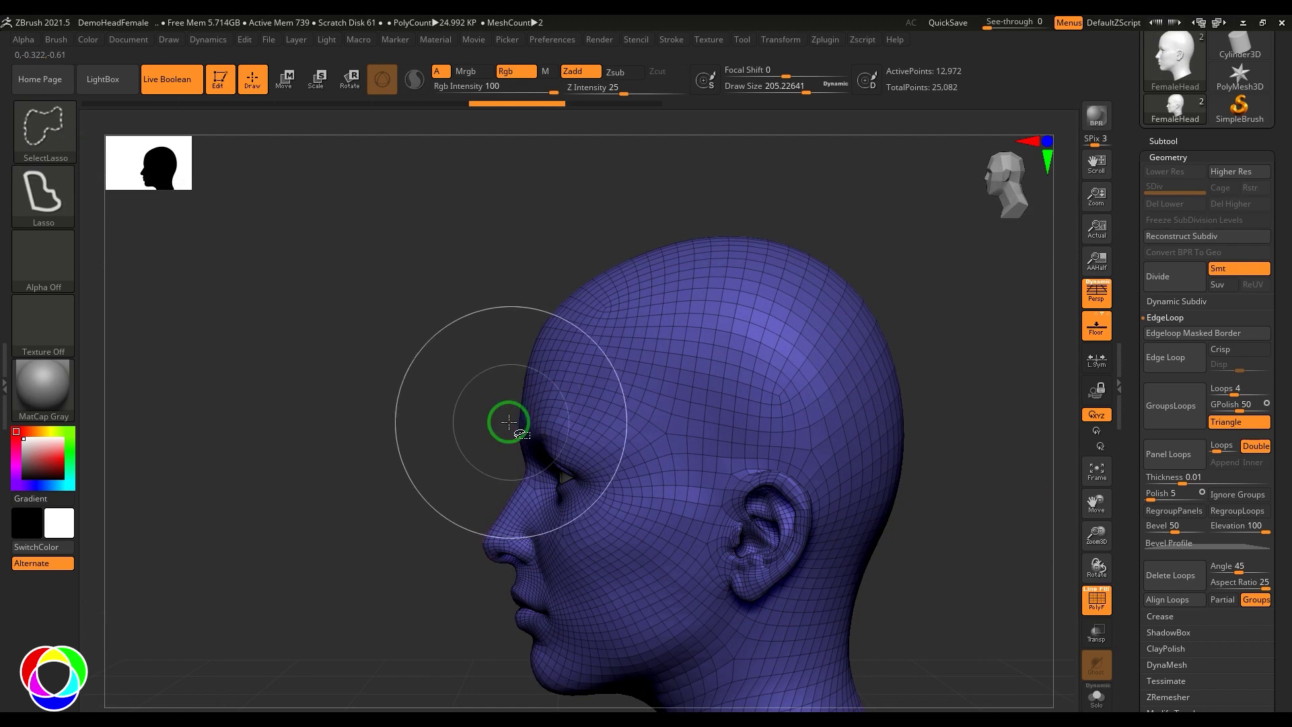
left_click_drag(641, 423, 673, 228, "ctrl+shift")
mouse_move(377, 498)
right_mouse_down()
mouse_move(455, 511)
mouse_move(865, 397)
right_mouse_up()
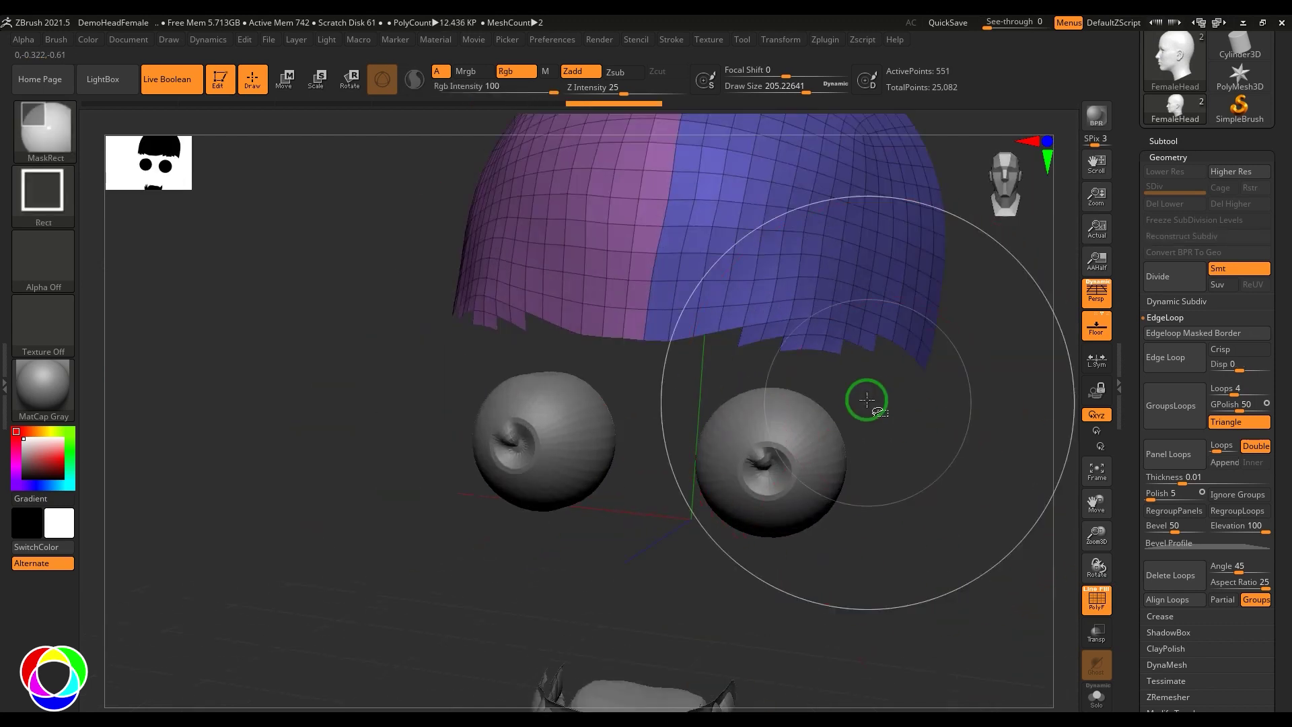
left_click_drag(865, 398, 747, 336, "ctrl+alt+shift")
right_click_drag(957, 441, 937, 595, "ctrl")
left_click_drag(881, 363, 830, 312, "ctrl+alt+shift")
right_click_drag(951, 606, 946, 499, "ctrl")
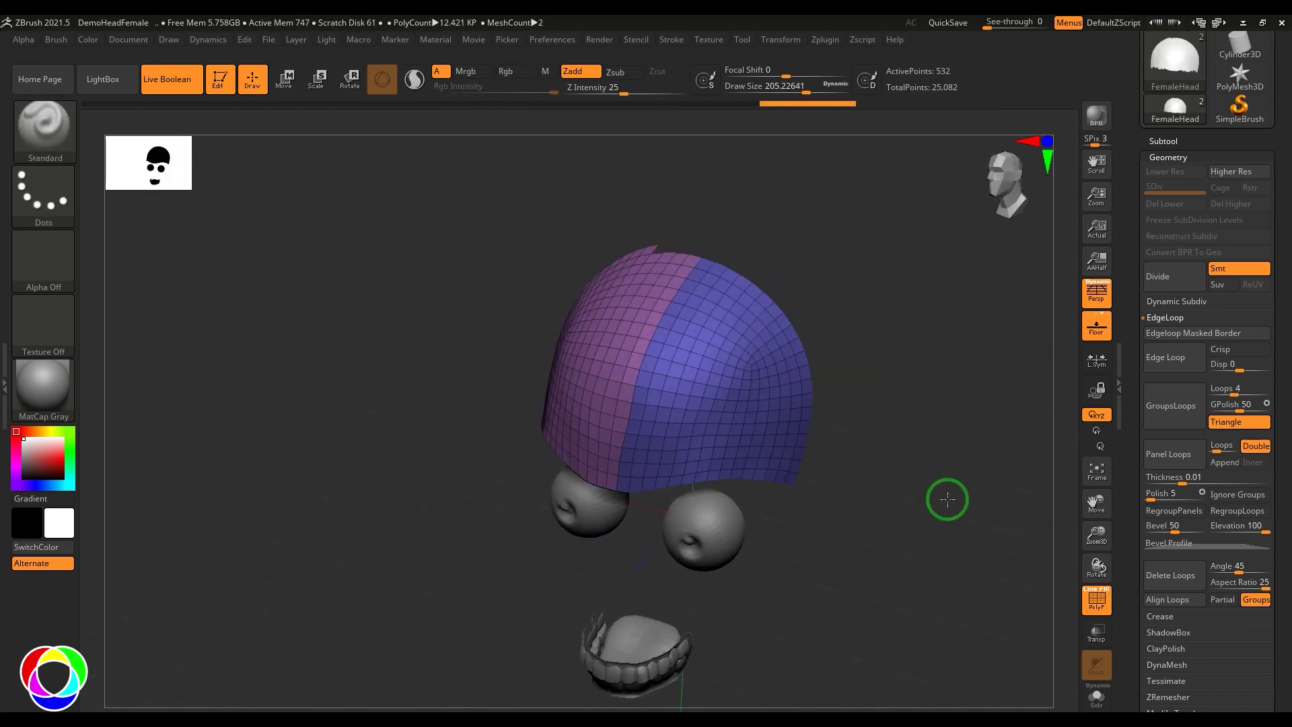
Step: Invert the visibility and clean up the outline of the forehead patch from the side
left_click_drag(946, 498, 962, 511, "ctrl+shift")
right_click_drag(949, 501, 1041, 490)
left_click_drag(682, 414, 724, 416, "ctrl+shift")
left_click_drag(901, 383, 919, 375, "ctrl+shift")
right_click_drag(920, 375, 1050, 350)
right_click_drag(836, 259, 740, 265, "shift")
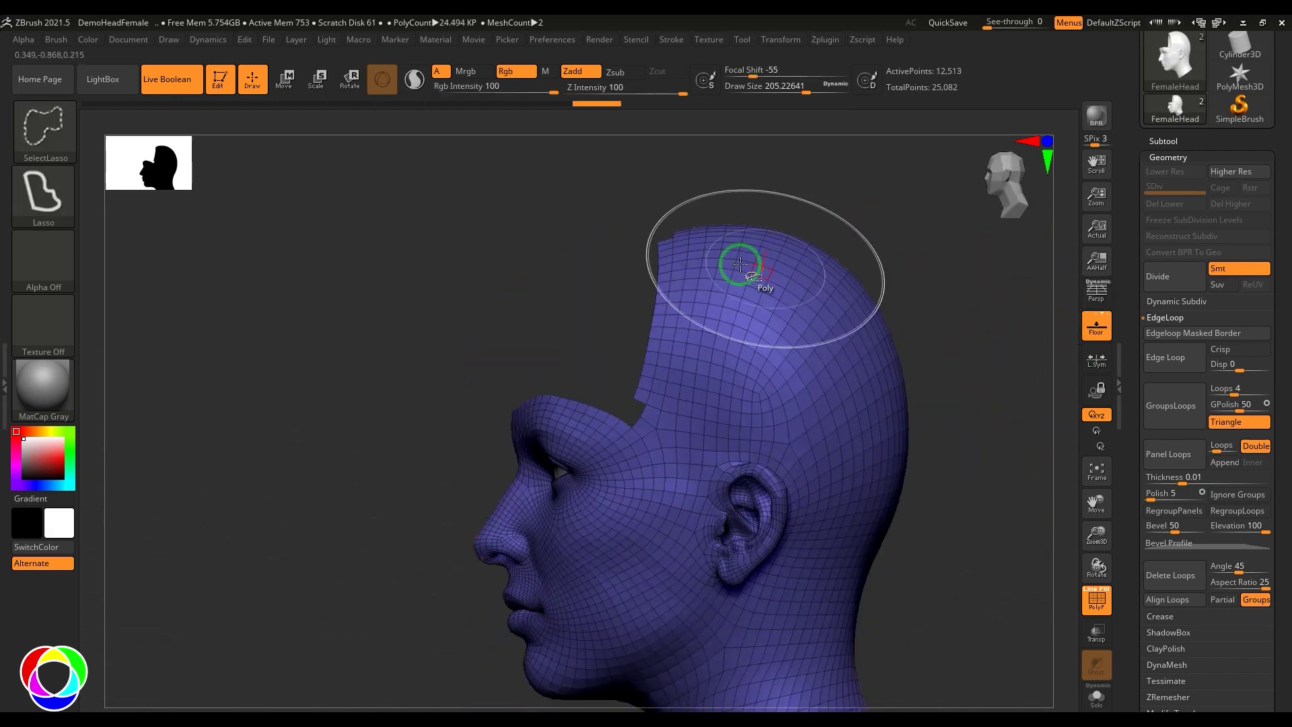
Step: Invert back to the forehead patch, assign it a new polygroup, and unhide the whole head
left_click_drag(948, 269, 984, 259, "ctrl+shift")
right_click_drag(956, 316, 1009, 364)
key("ctrl+w")
left_click(1009, 363, "ctrl+shift")
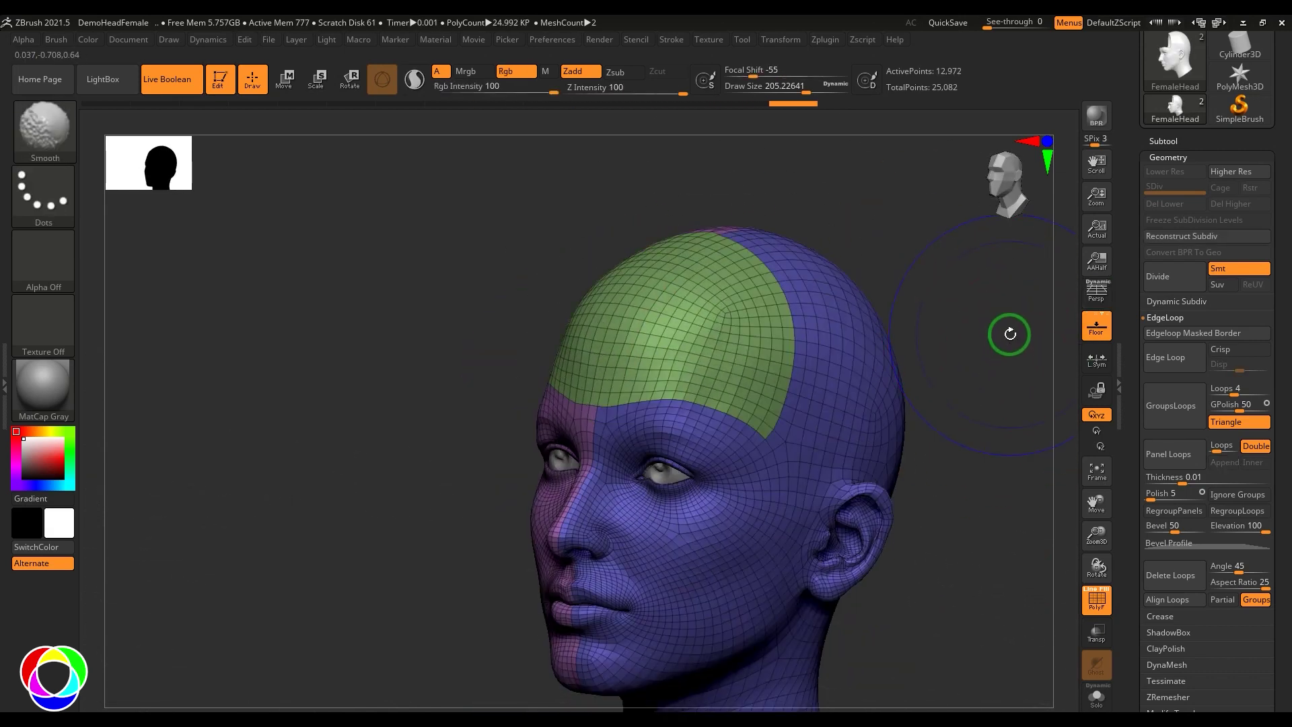
mouse_move(1010, 333)
left_mouse_down()
mouse_move(1012, 384)
mouse_move(946, 378)
left_mouse_up()
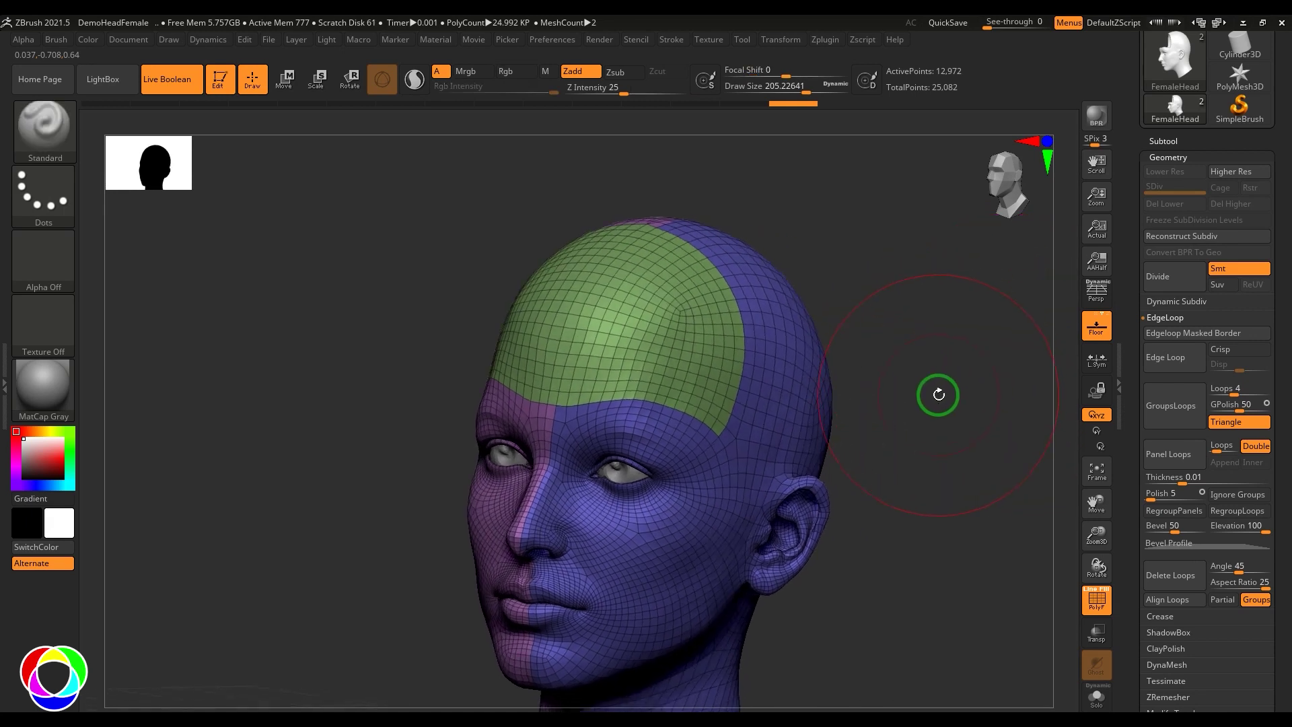
Step: Run Panel Loops on the head with Thickness 0.01 and Polish 5, check it without PolyFrame, and undo the result
left_click(1161, 288)
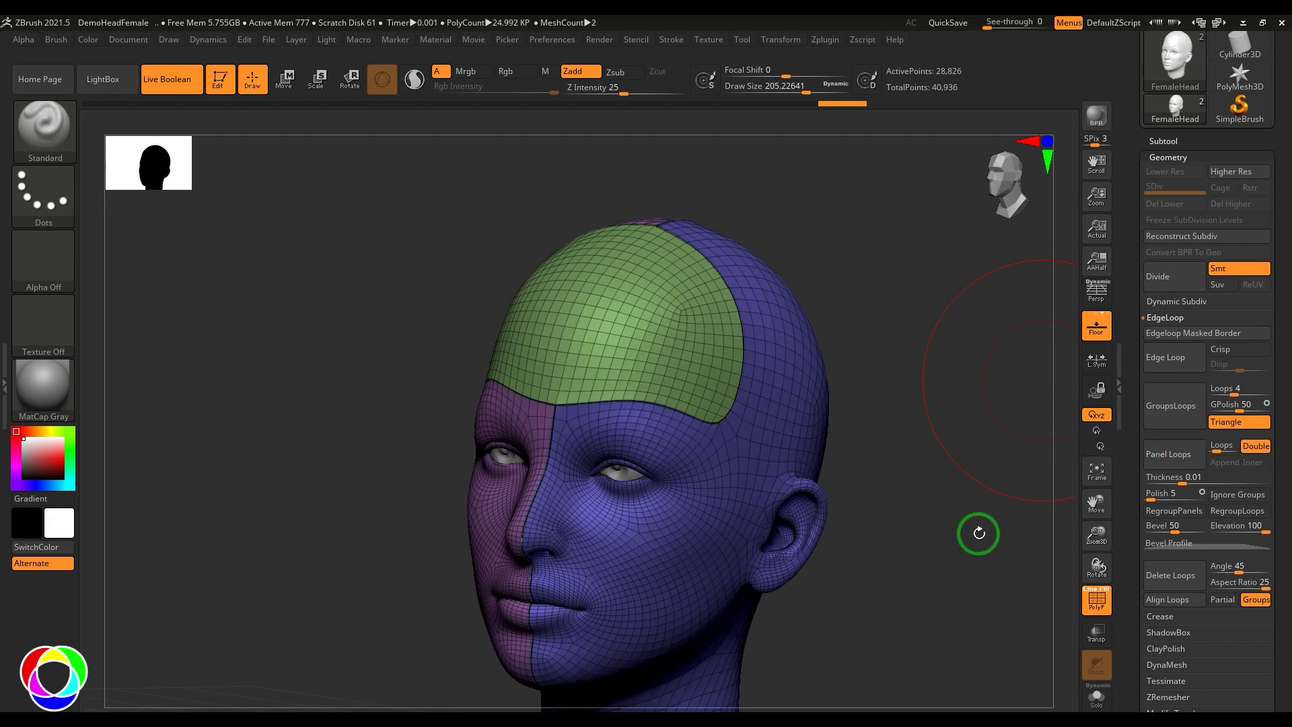
key("shift+f")
left_click_drag(804, 623, 938, 646)
key("ctrl+z")
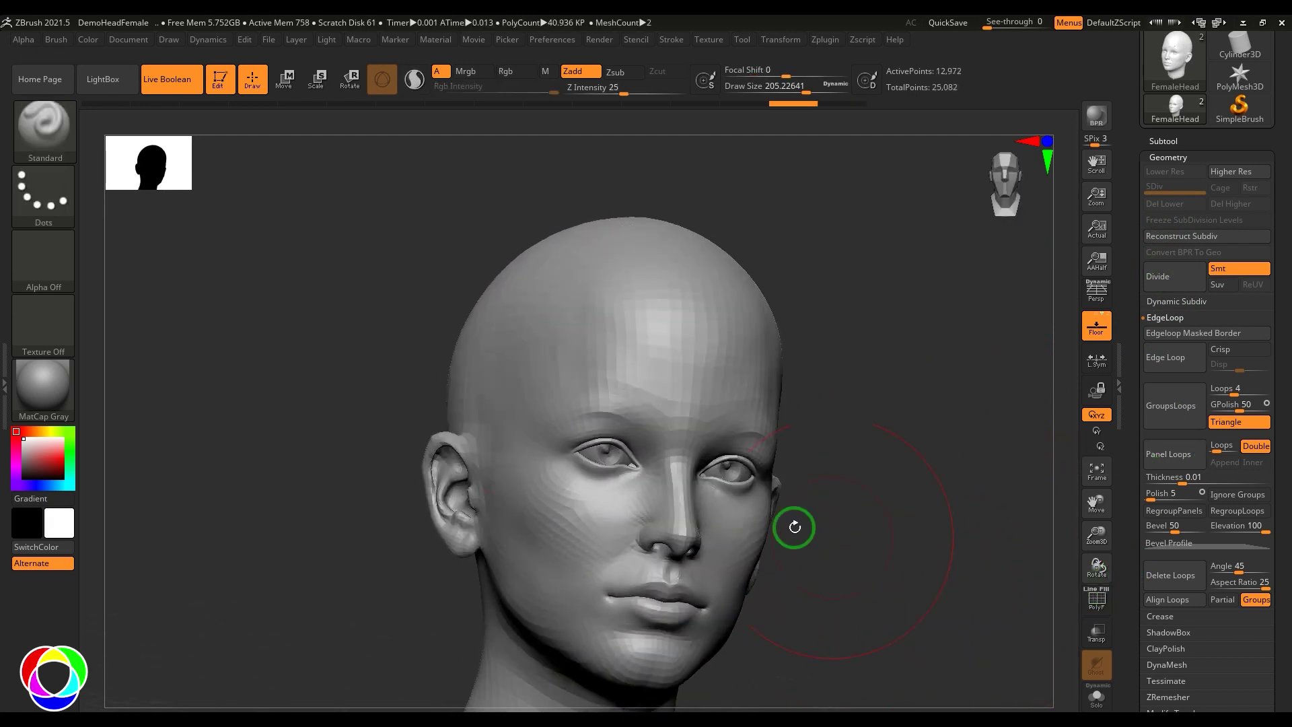
Step: Set the Panel Loops Polish to 1 and try Panel Loops on the head
left_click(1164, 494)
type("1")
left_click(1176, 465)
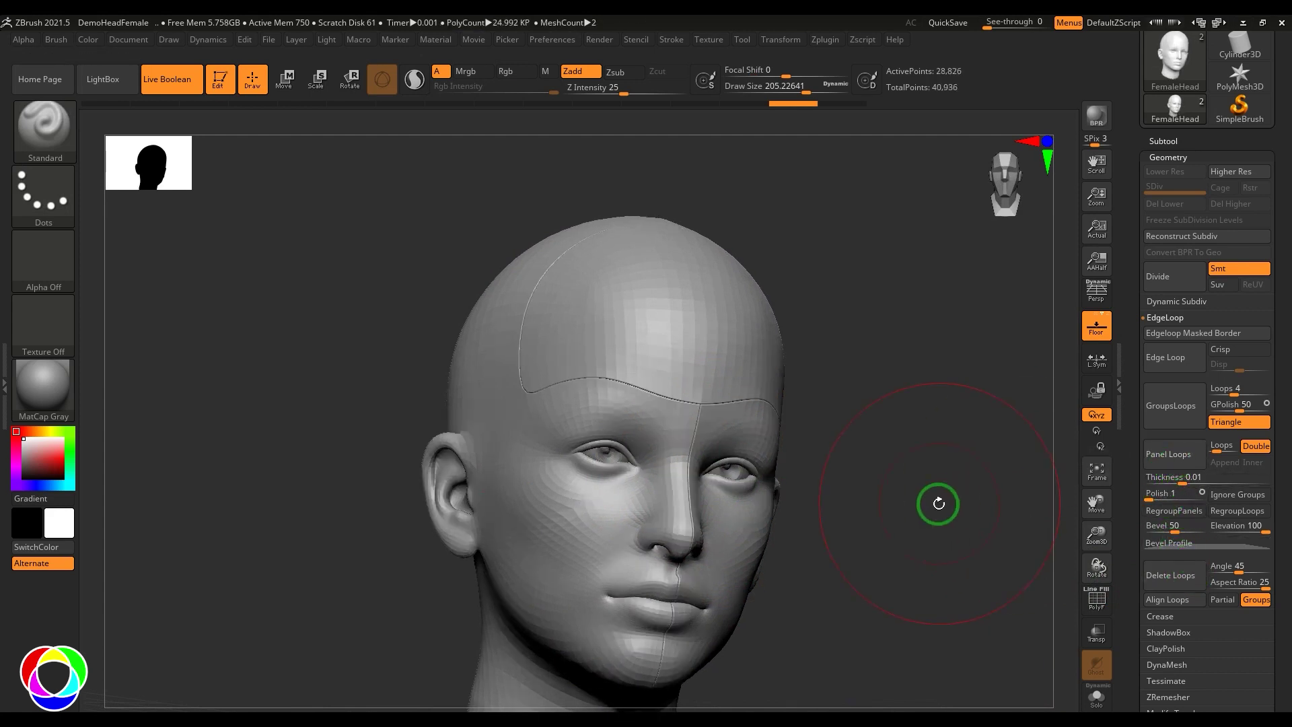
Step: Set the Polish to 0, run Panel Loops on the head, and undo the result
left_click(1169, 462)
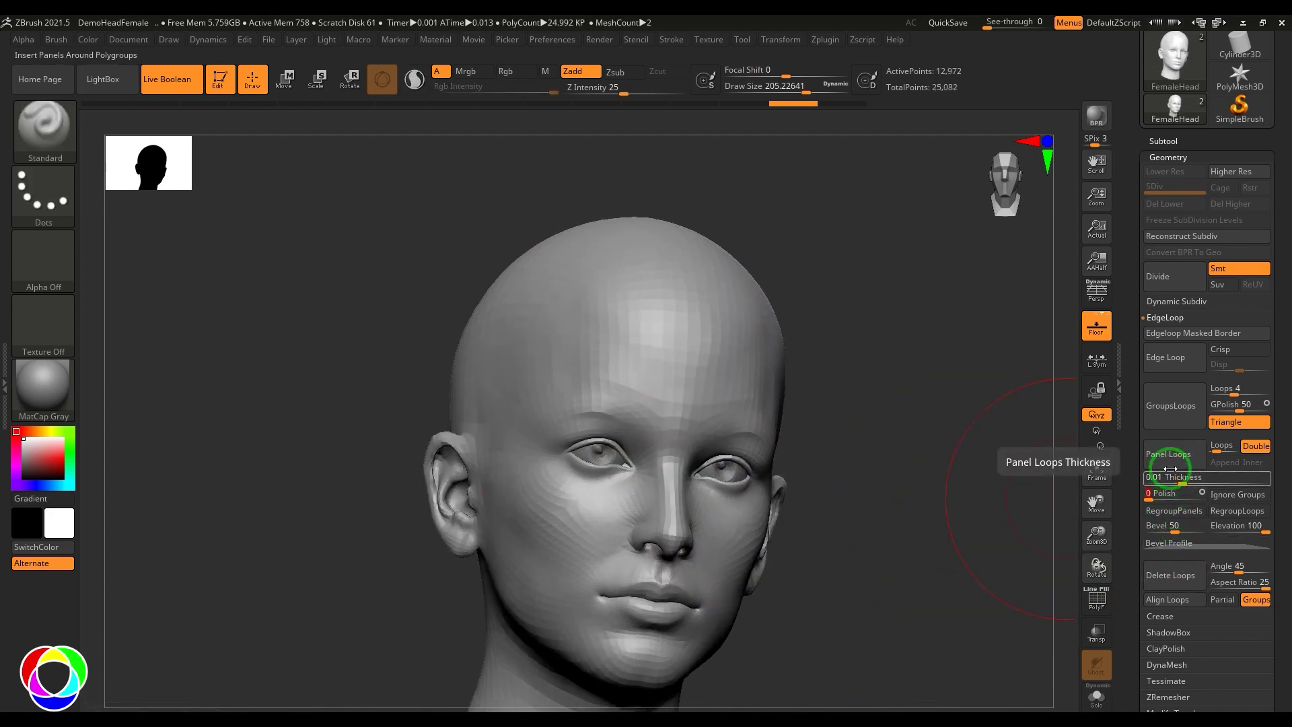
left_click_drag(898, 556, 857, 552)
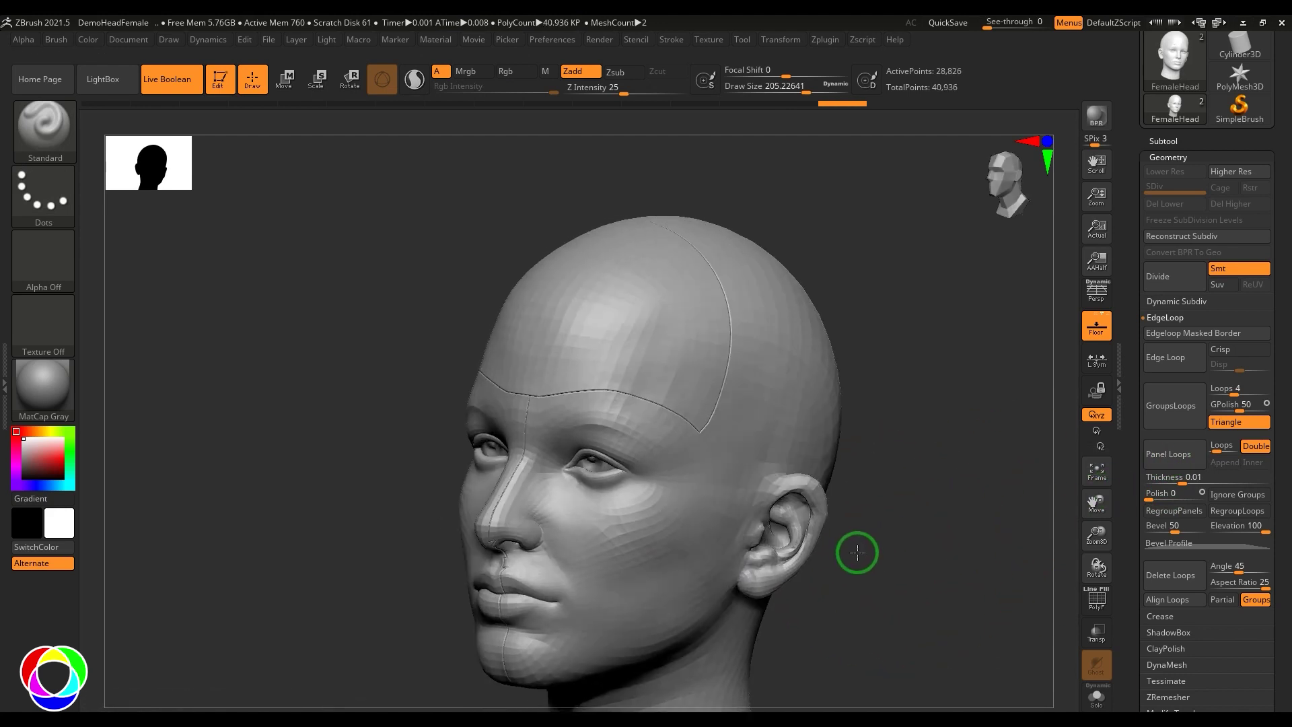
key("ctrl")
key("ctrl+z")
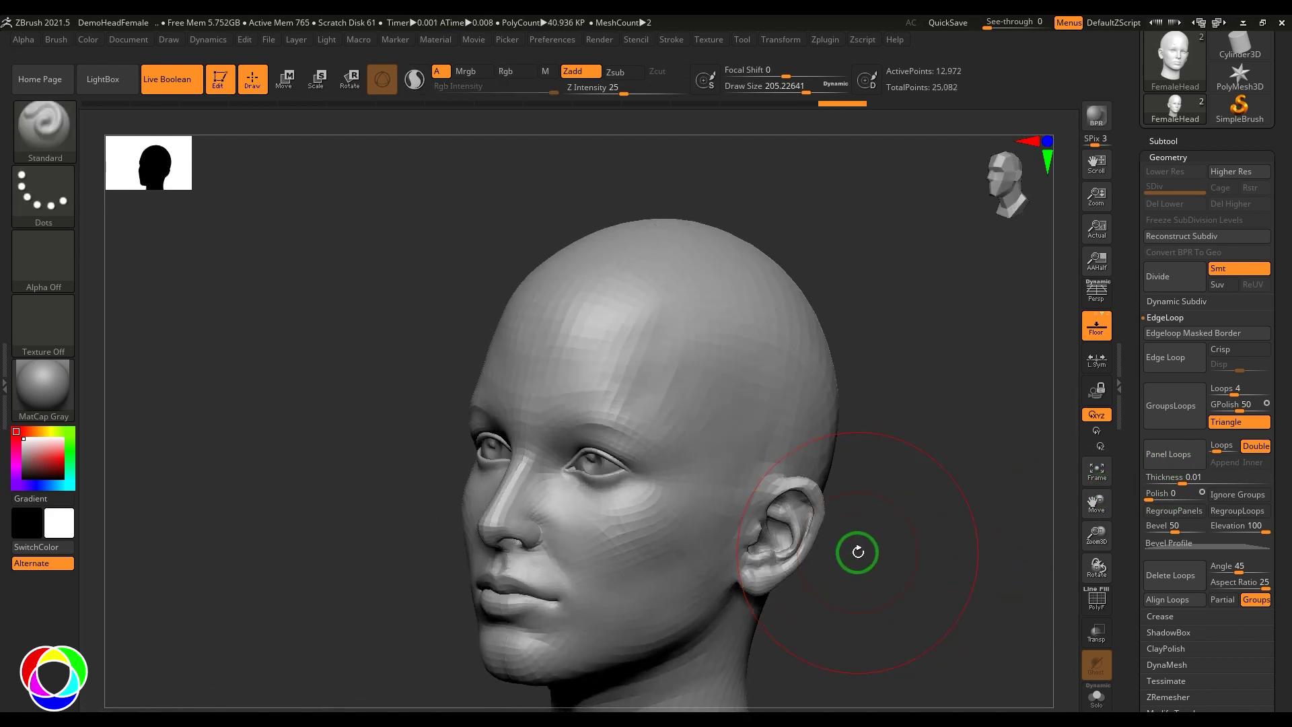
Step: Set the Panel Loops Thickness to 0.001, try Panel Loops on the head, and undo the result
left_click(1224, 476)
type("0.")
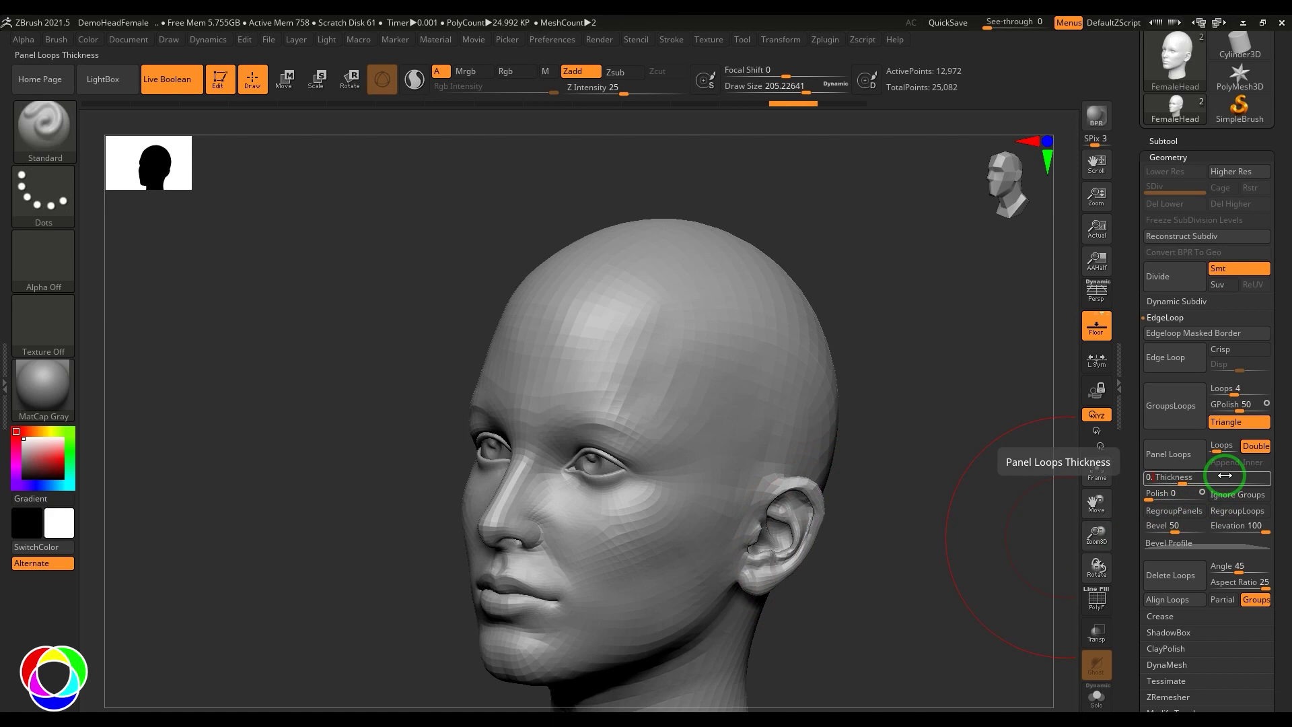
key("Return")
left_click(1158, 450)
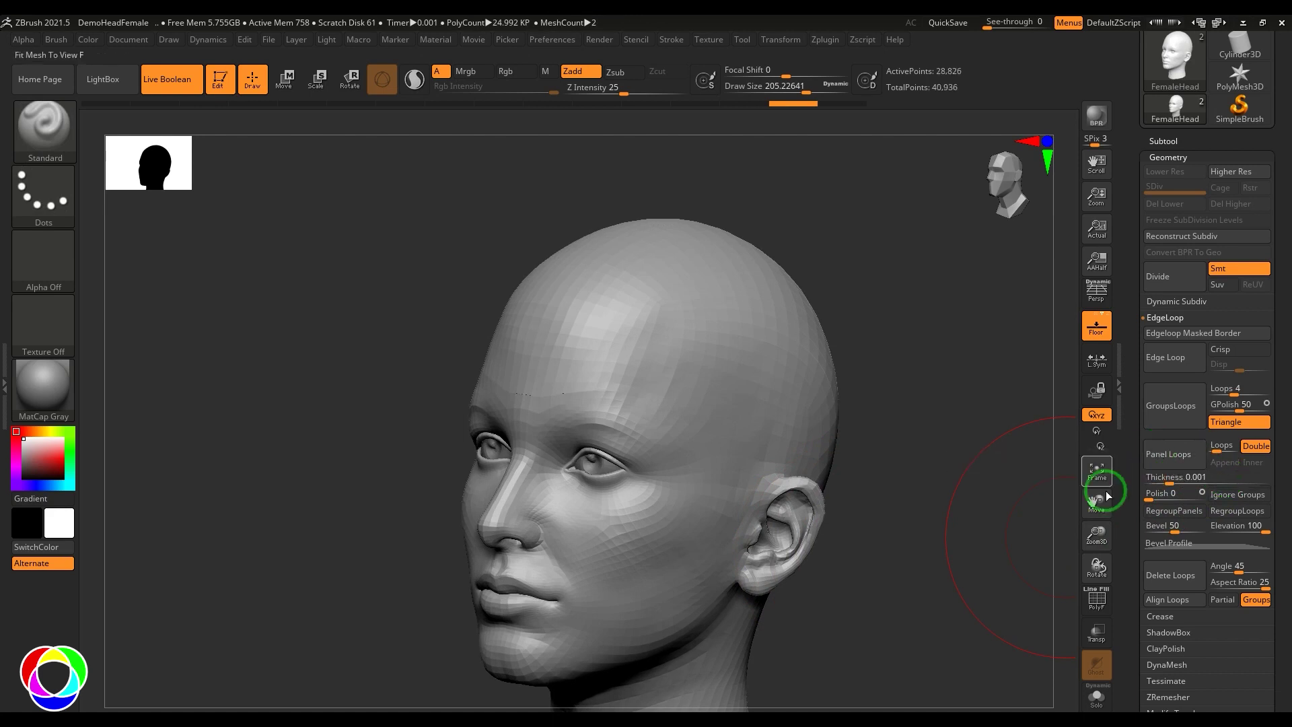
left_click_drag(973, 597, 1070, 581, "alt")
key("ctrl+z")
Step: Set the Panel Loops Thickness to 0.005 and run Panel Loops on the head
left_click(1215, 475)
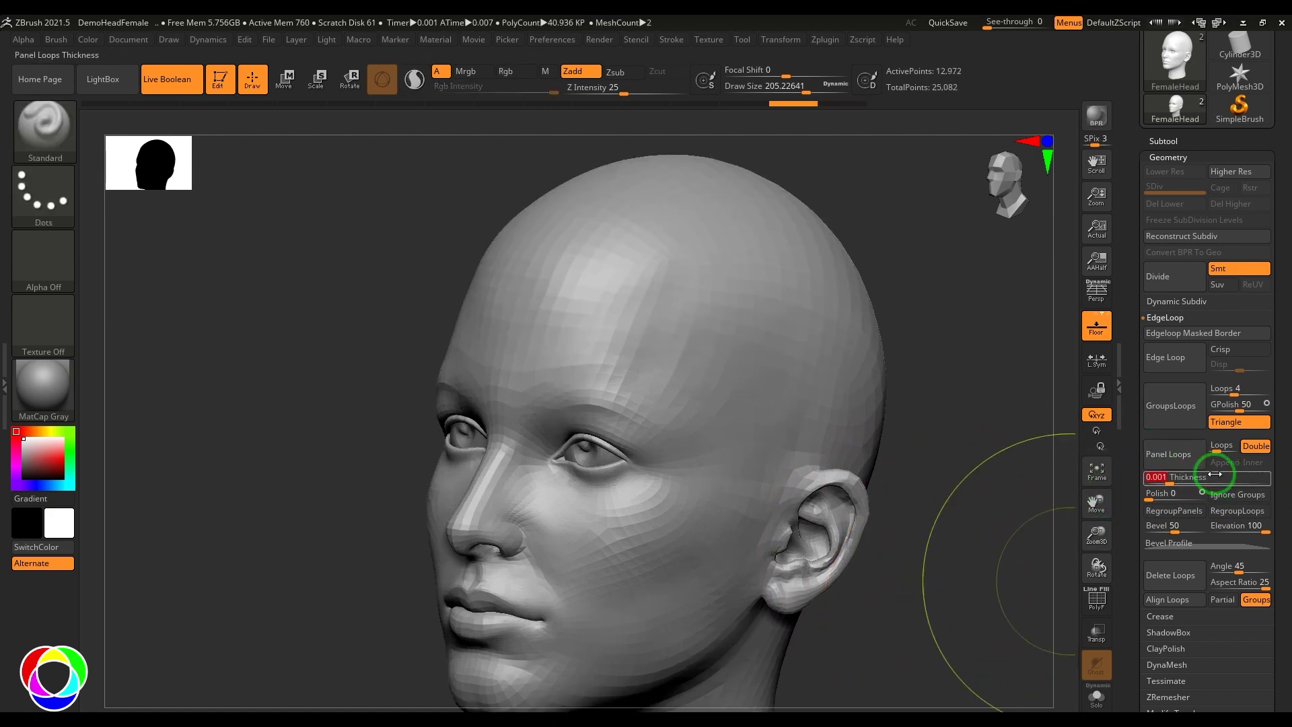
type("0.")
key("Return")
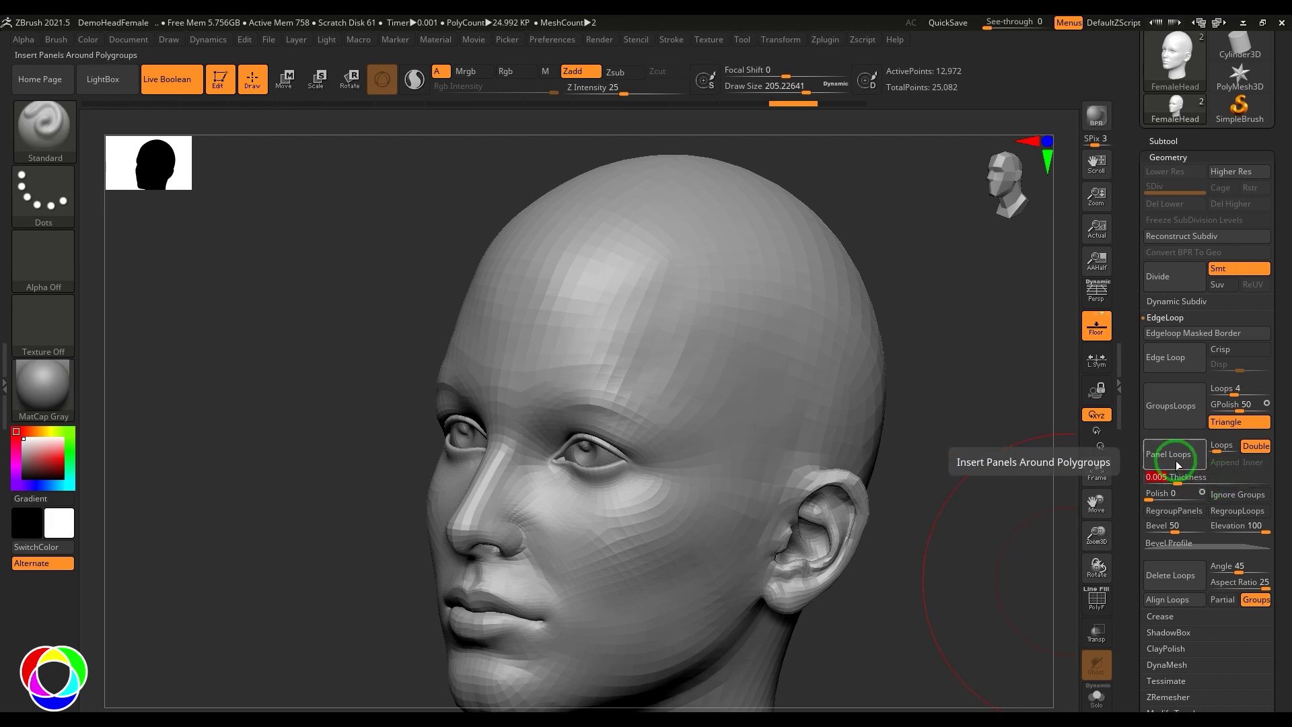
left_click(1175, 460)
Step: Subdivide the head twice to reach subdivision level 3 and inspect the panel seams from both sides
mouse_move(940, 586)
left_mouse_down()
mouse_move(1015, 623)
mouse_move(1016, 603)
mouse_move(1052, 612)
mouse_move(1041, 617)
left_mouse_up()
key("ctrl+d")
key("ctrl+d")
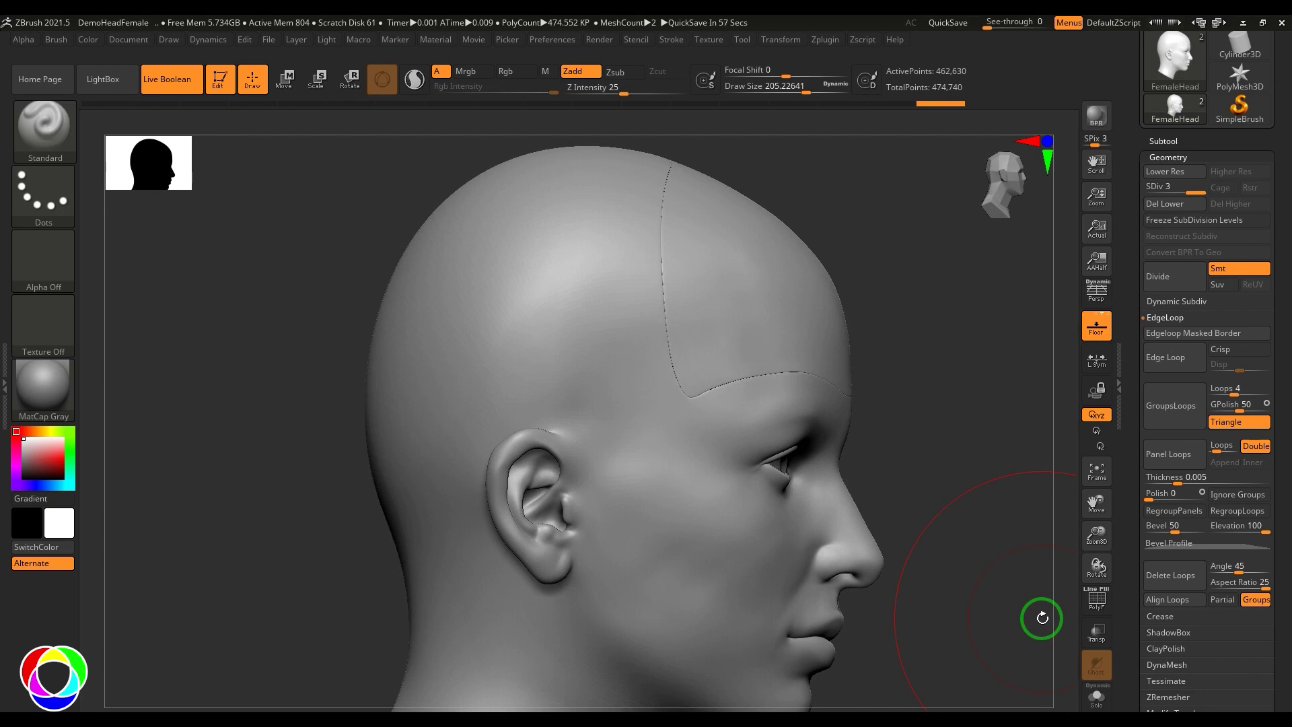
left_click_drag(940, 599, 907, 548)
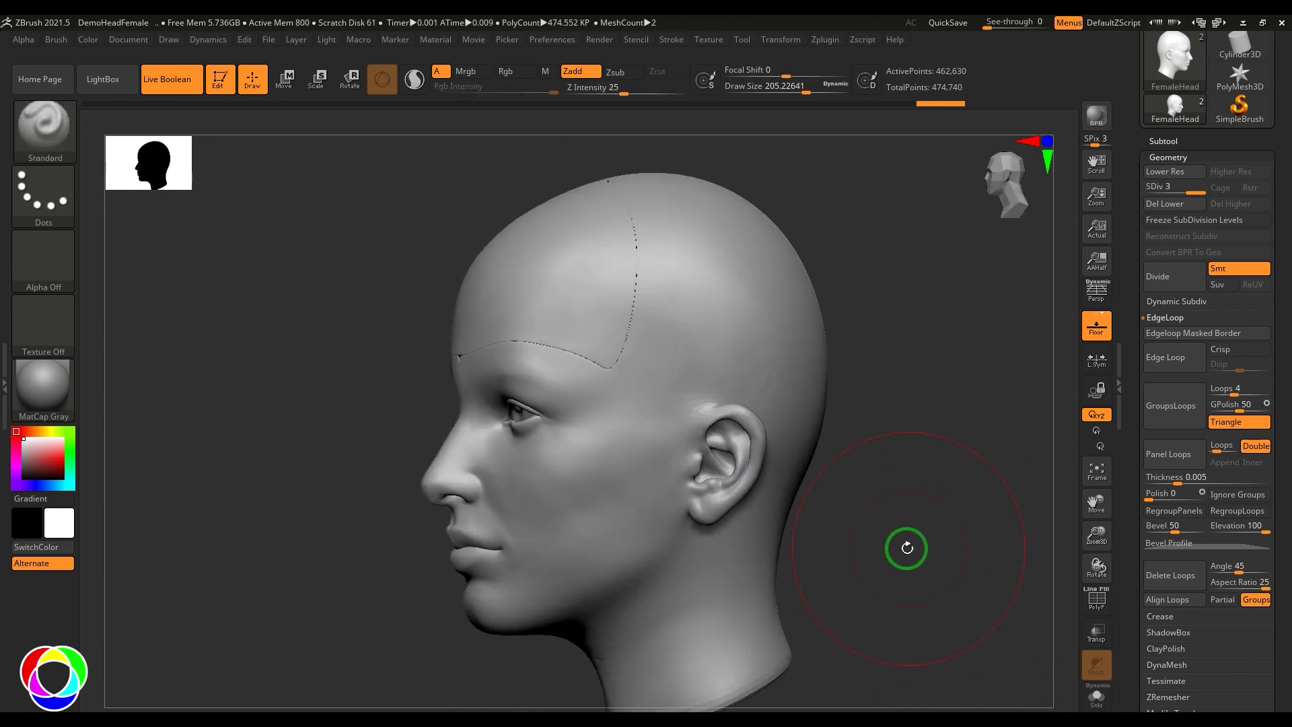